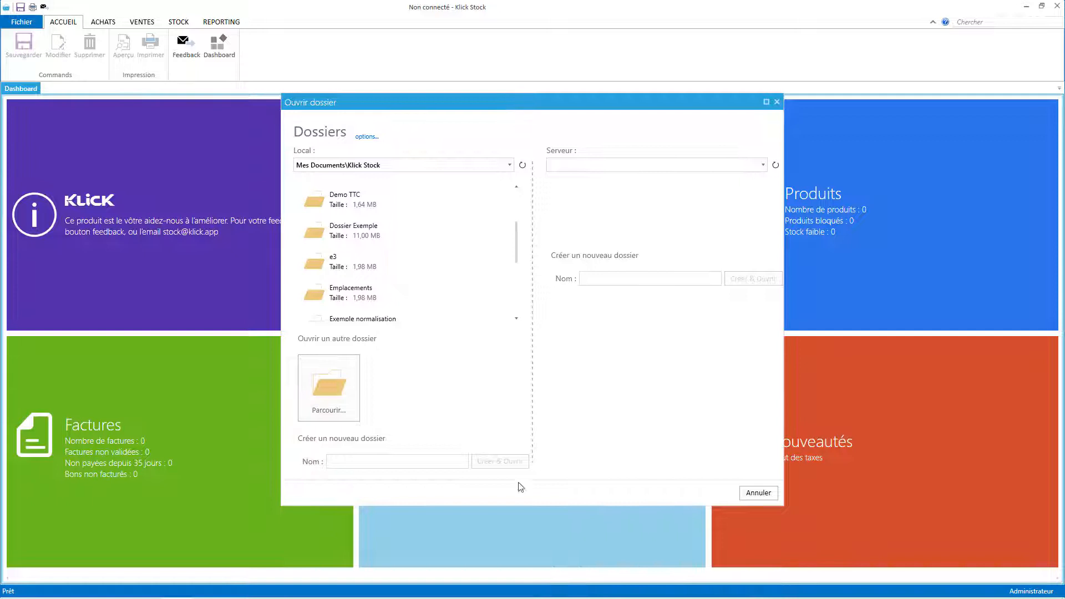
# Create a new local folder named v1.4.20 and open it.
pyautogui.click(366, 460)
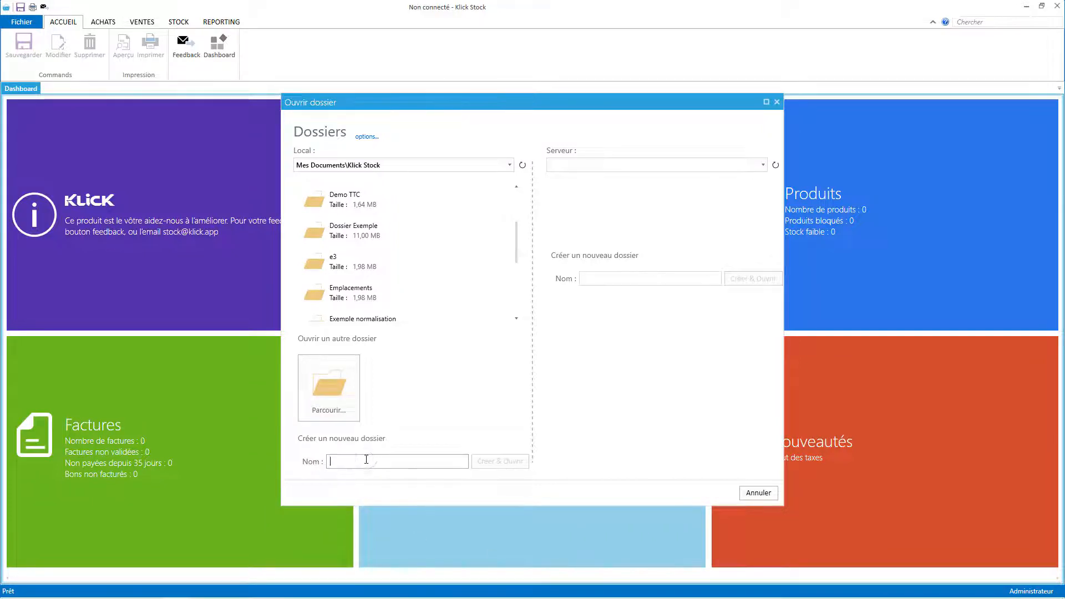
pyautogui.write('v1.4.20')
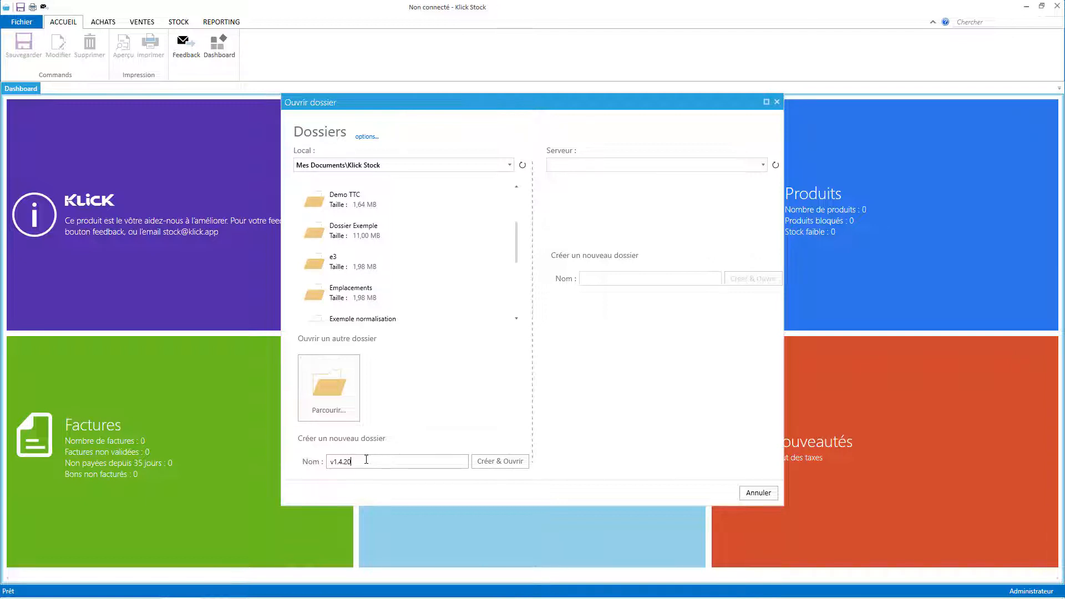
pyautogui.click(513, 462)
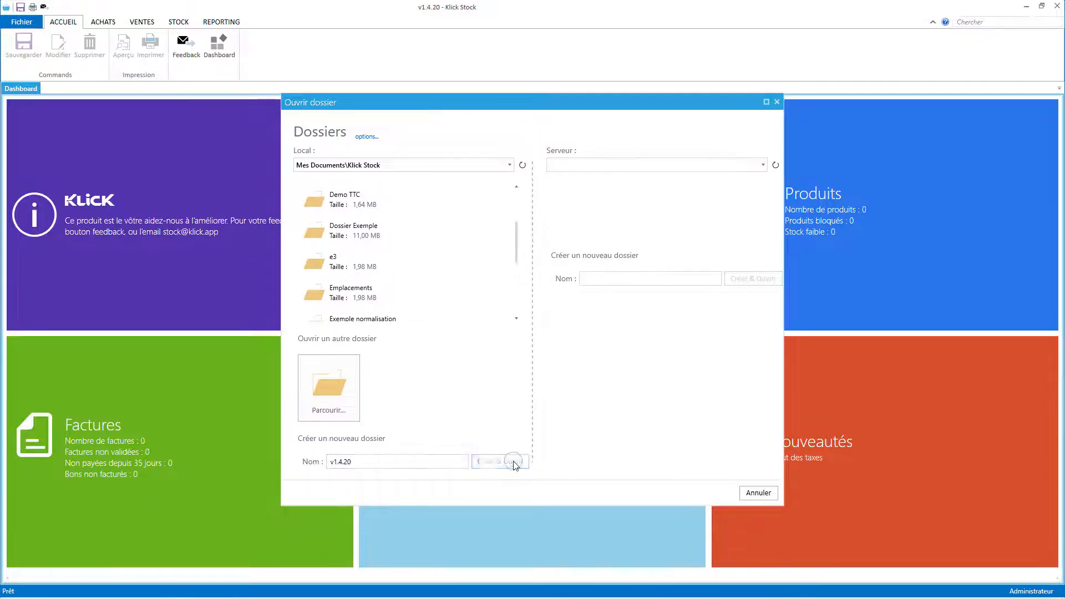
pyautogui.click(638, 424)
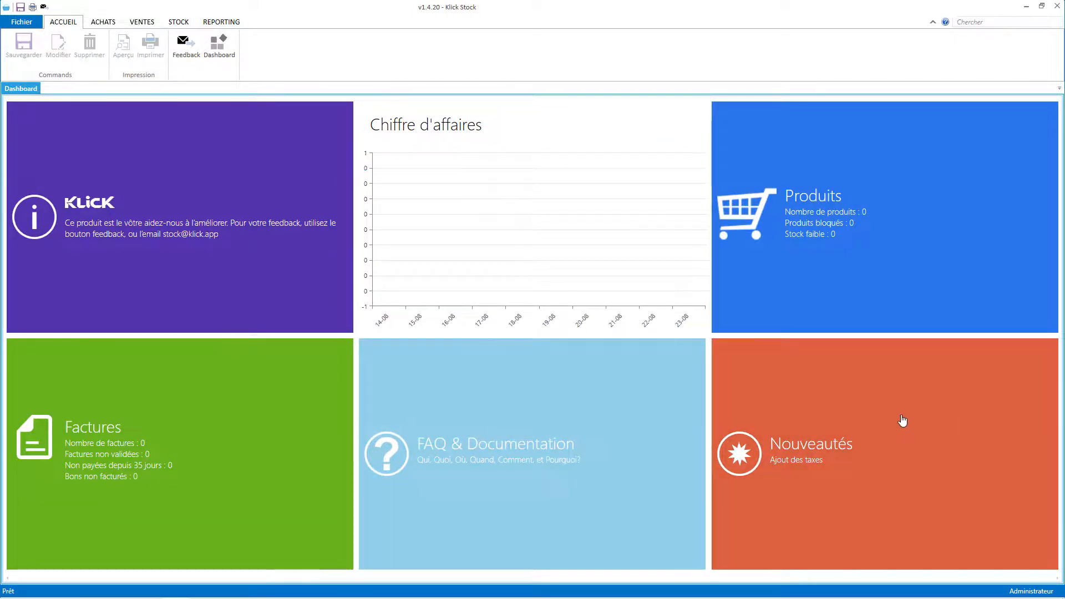
# View the release notes and highlight the version 1.4.20 entry about creating partial inventories in batches.
pyautogui.click(902, 421)
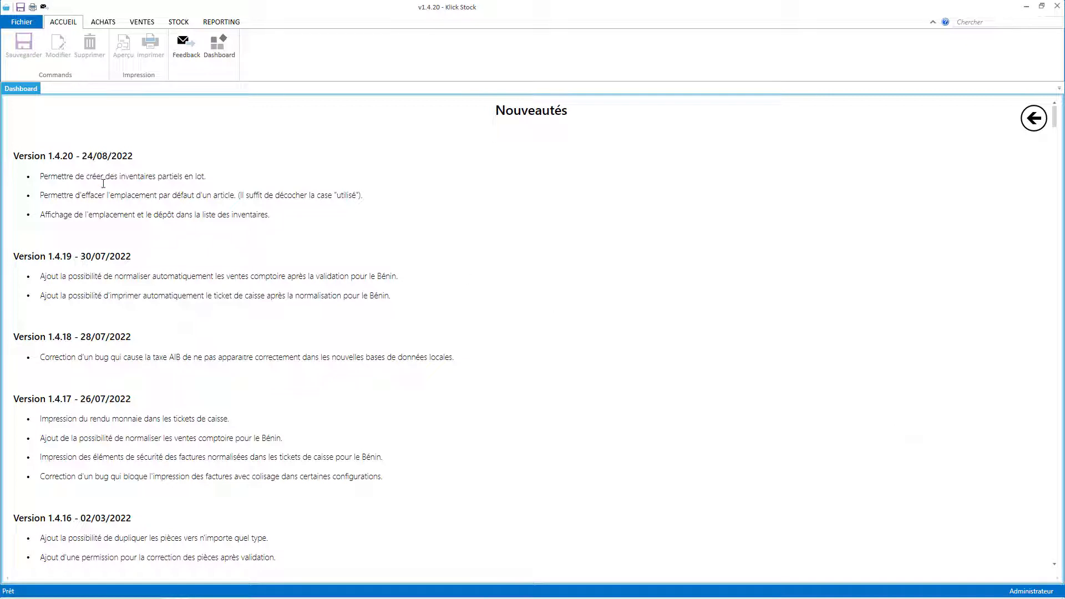
pyautogui.moveTo(41, 177); pyautogui.dragTo(209, 180)
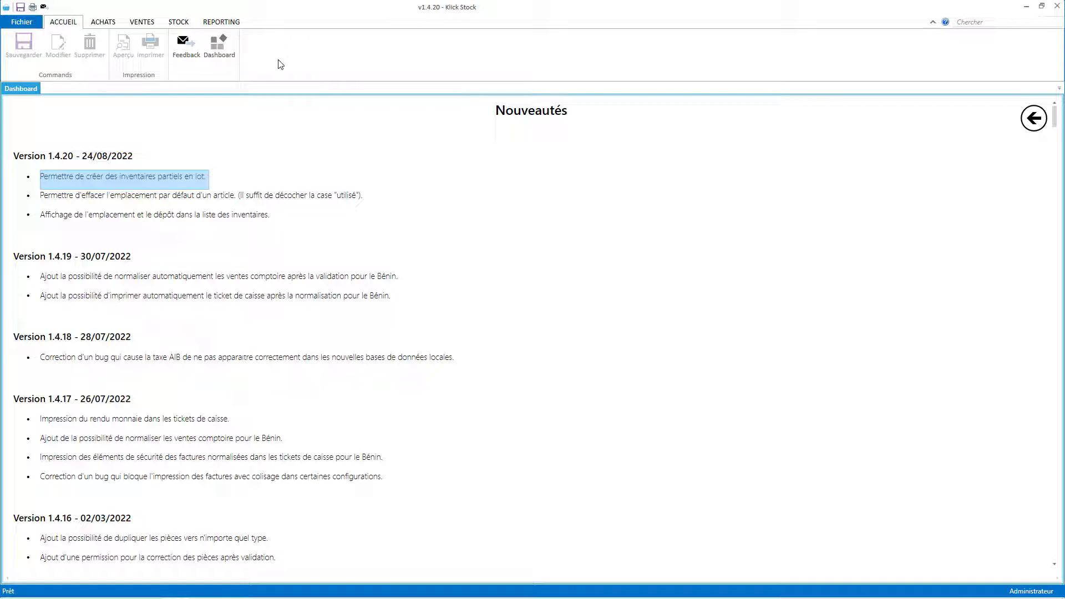
# Configure multiple depots, automatic start of a new product after saving and automatic closing of the saved new product, and save the configuration.
pyautogui.click(21, 22)
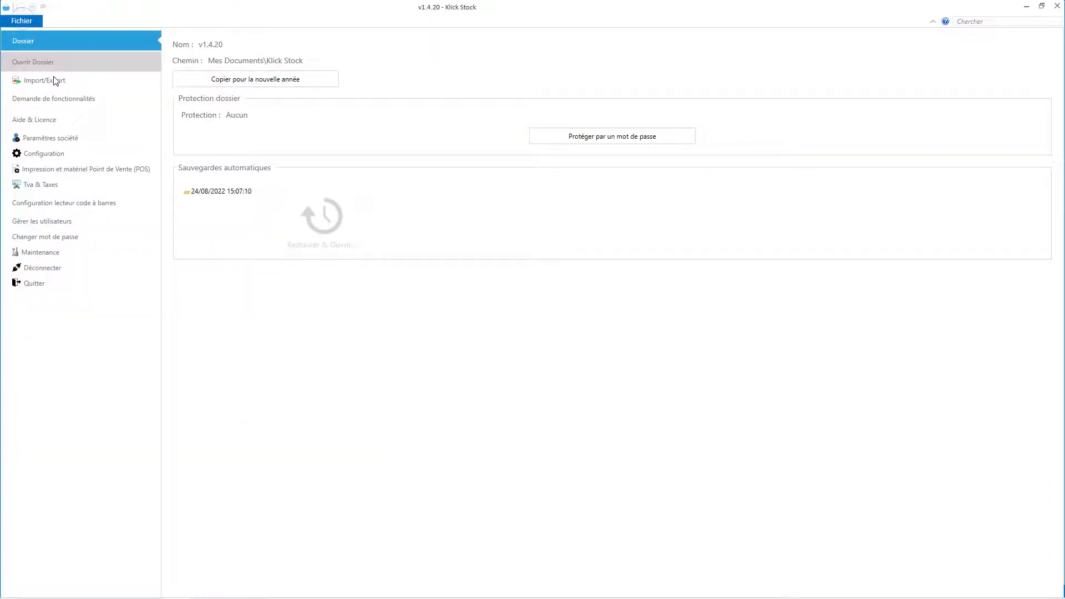
pyautogui.click(76, 154)
pyautogui.click(414, 308)
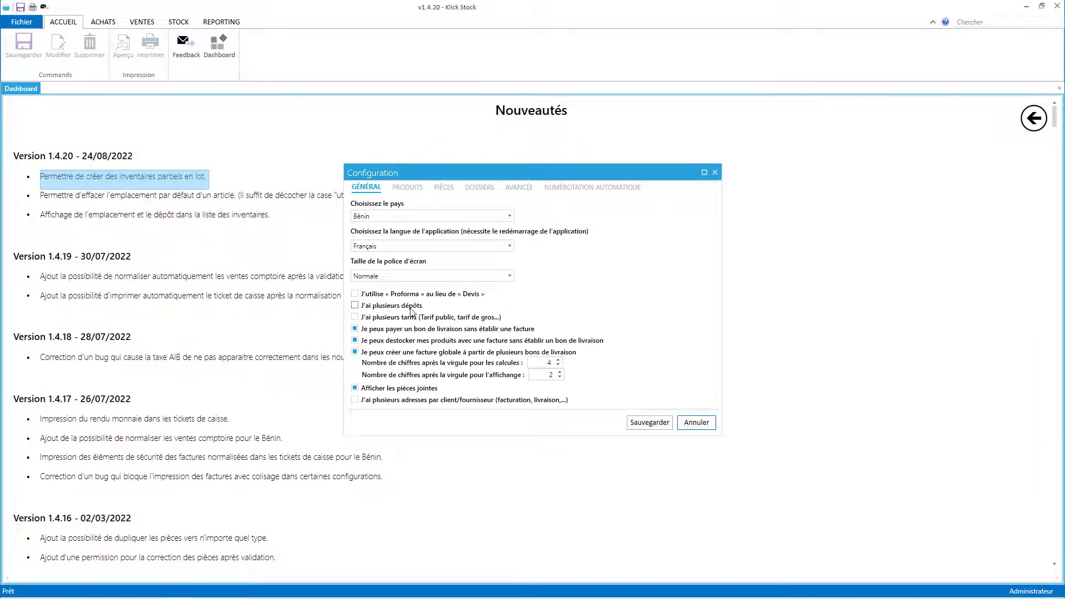
pyautogui.click(407, 188)
pyautogui.click(403, 365)
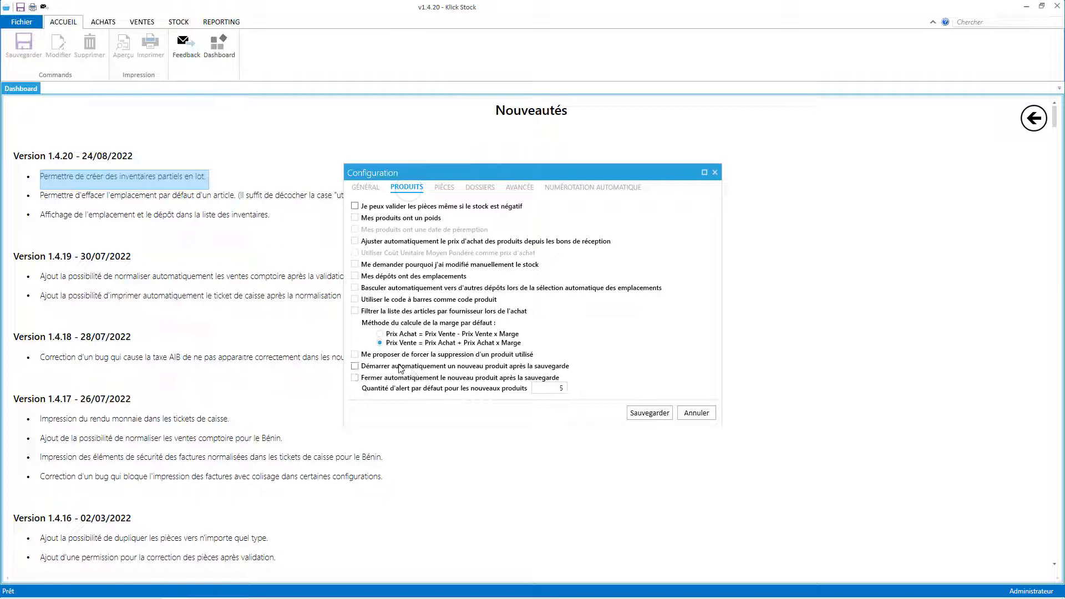
pyautogui.click(400, 378)
pyautogui.click(653, 420)
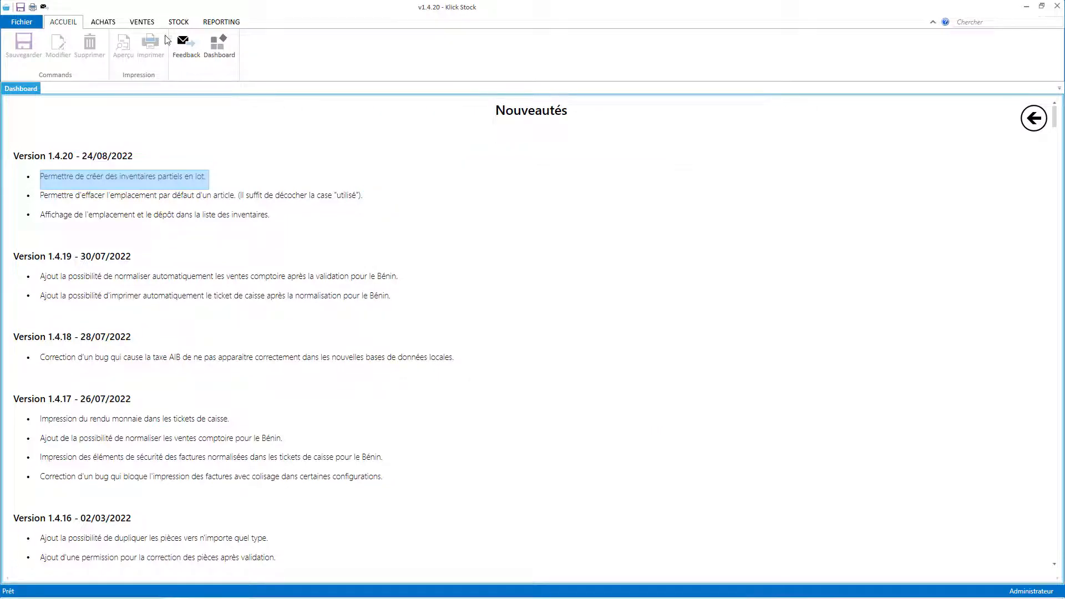
# Rename the default depot in the depot list as Magzin.
pyautogui.click(143, 22)
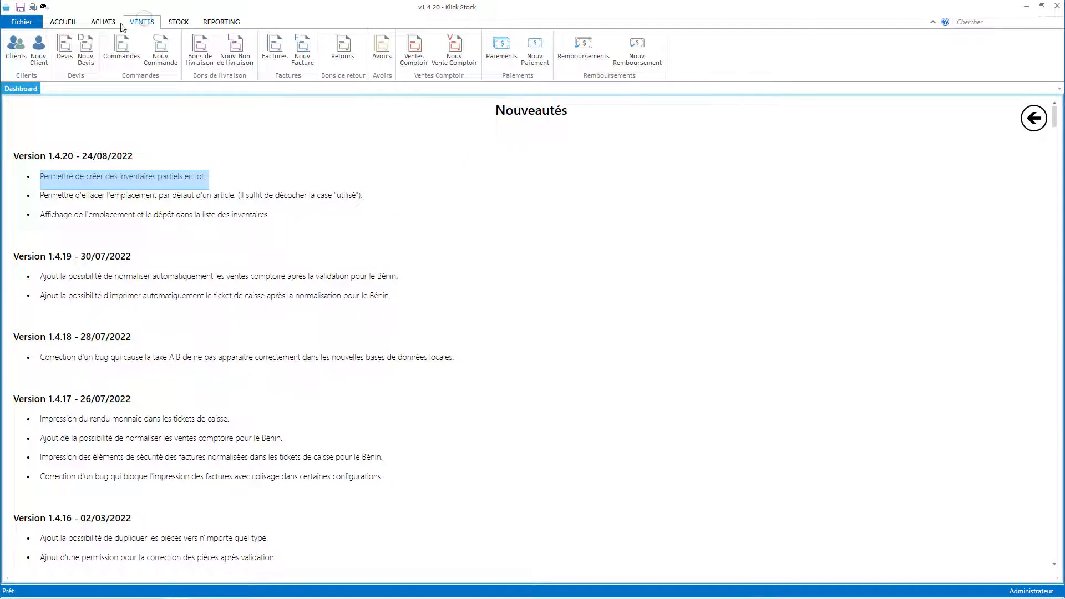
pyautogui.click(178, 22)
pyautogui.click(77, 50)
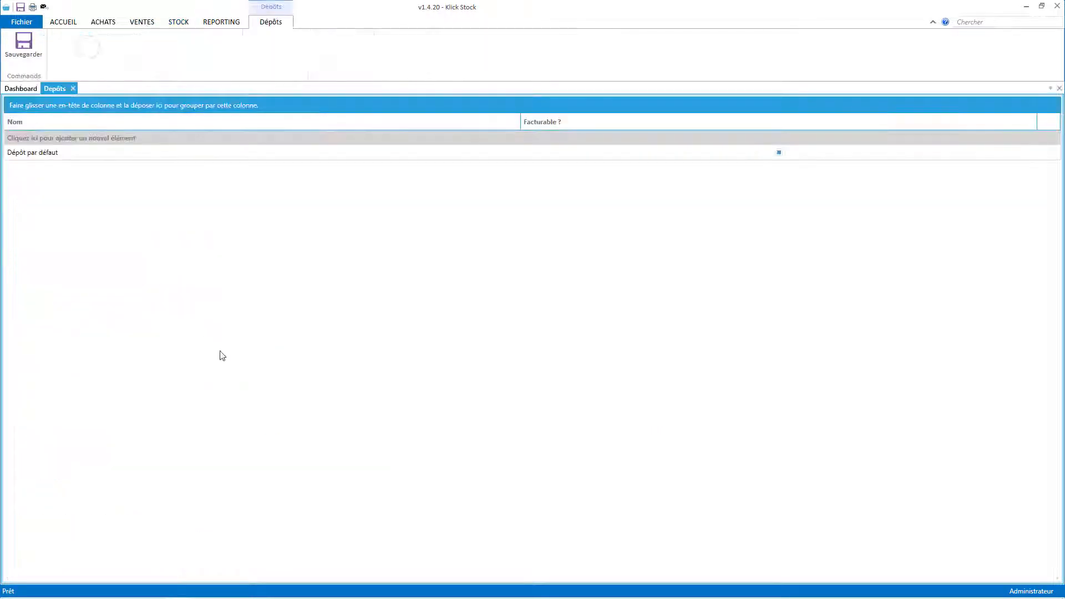
pyautogui.click(68, 153)
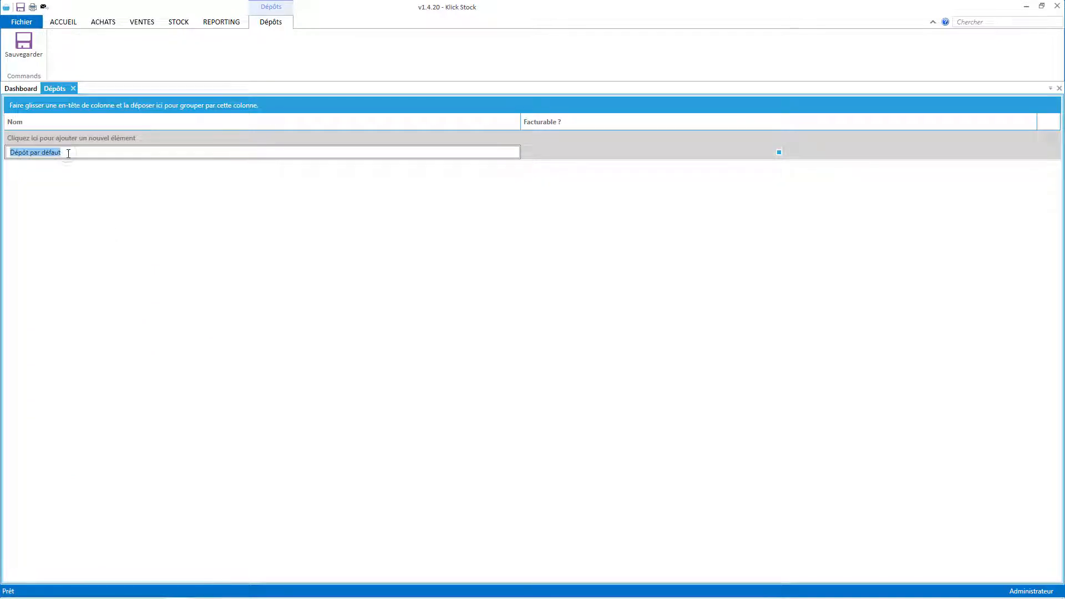
pyautogui.write('Magzin')
pyautogui.press('Return')
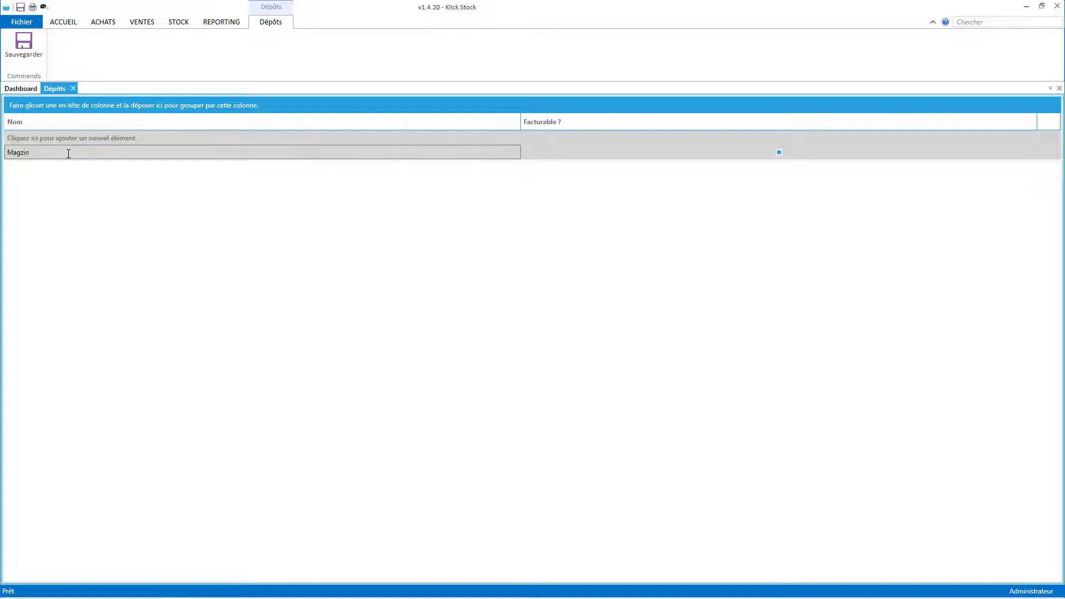
# Add two depots named Dépôt 1 and Dépôt 2, and save the depot list.
pyautogui.press('Insert')
pyautogui.write('Dép')
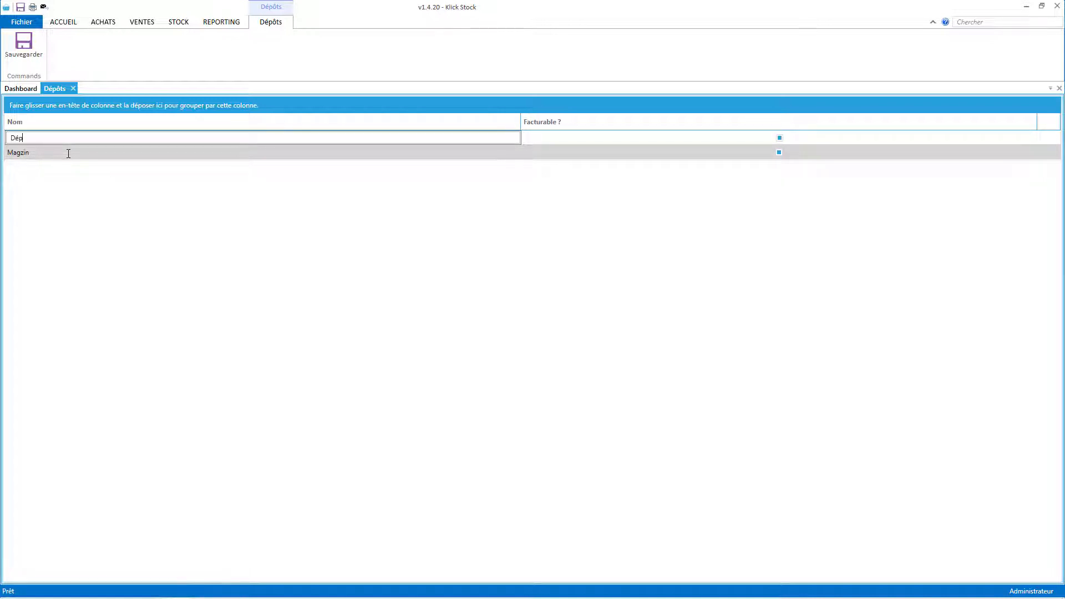
pyautogui.press('BackSpace')
pyautogui.press('BackSpace')
pyautogui.press('Return')
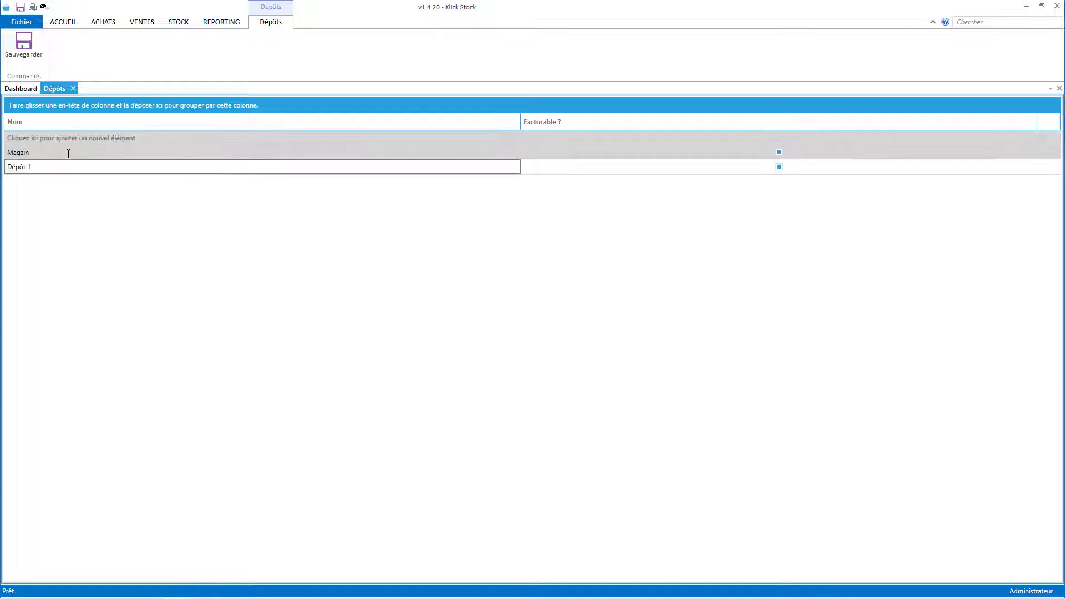
pyautogui.press('Insert')
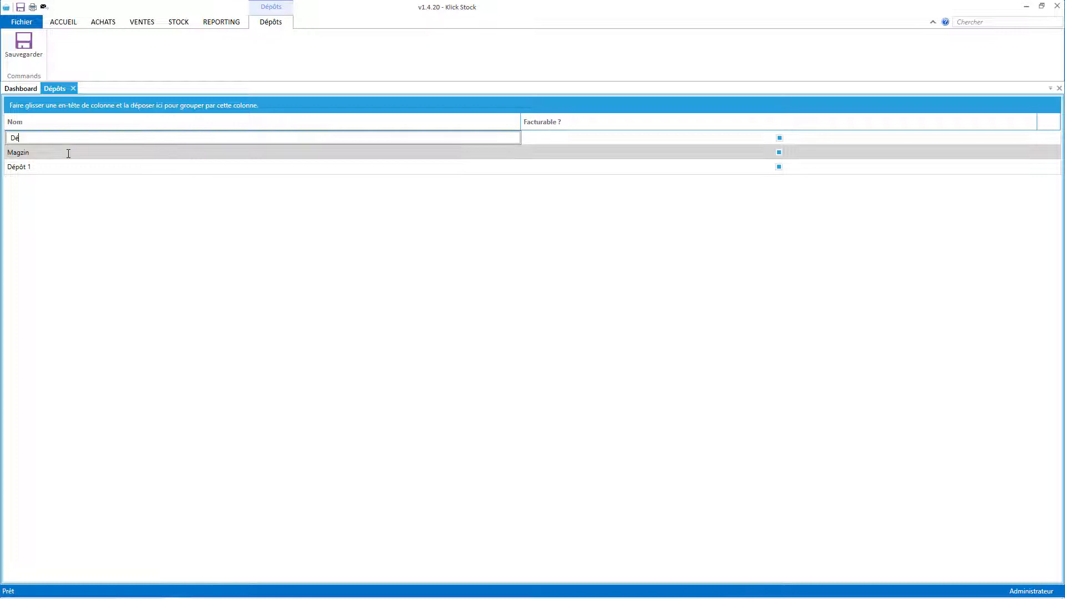
pyautogui.write('Dépôt 2')
pyautogui.press('Return')
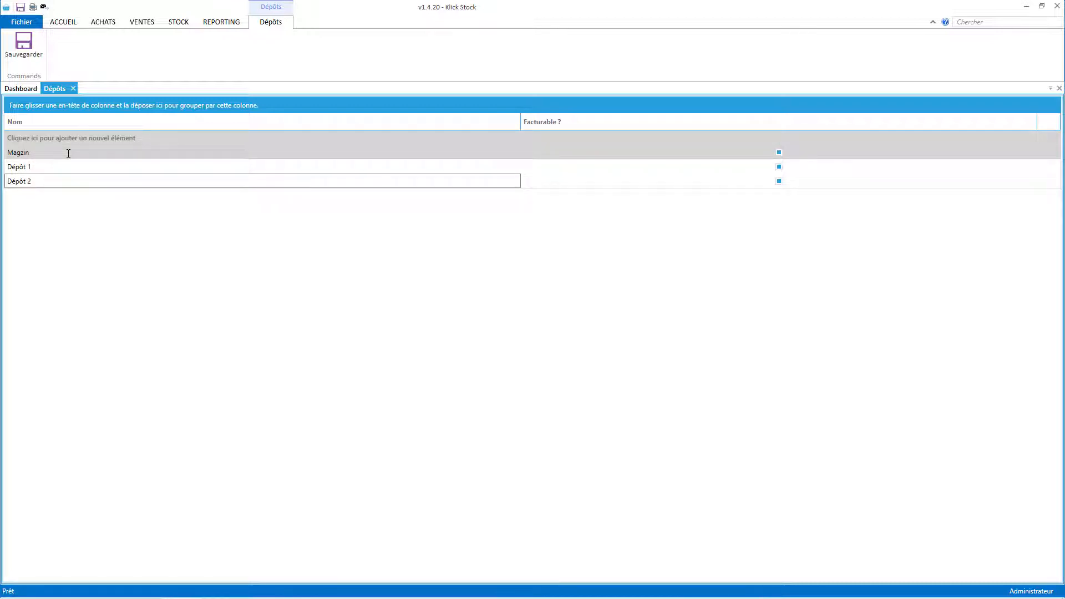
pyautogui.click(23, 44)
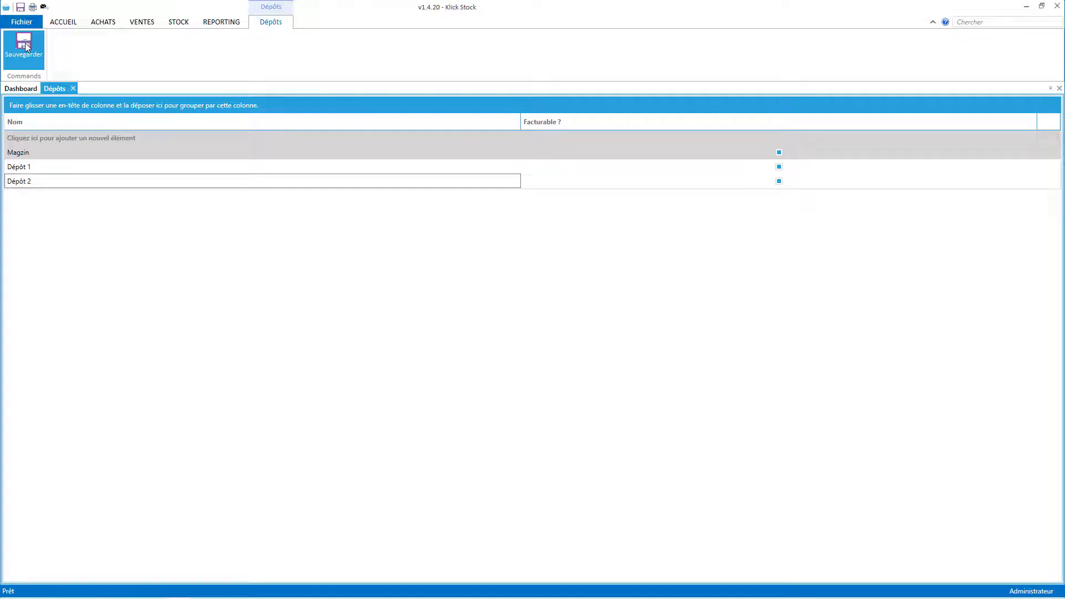
# Create a new product with the label P1 and save it.
pyautogui.click(174, 22)
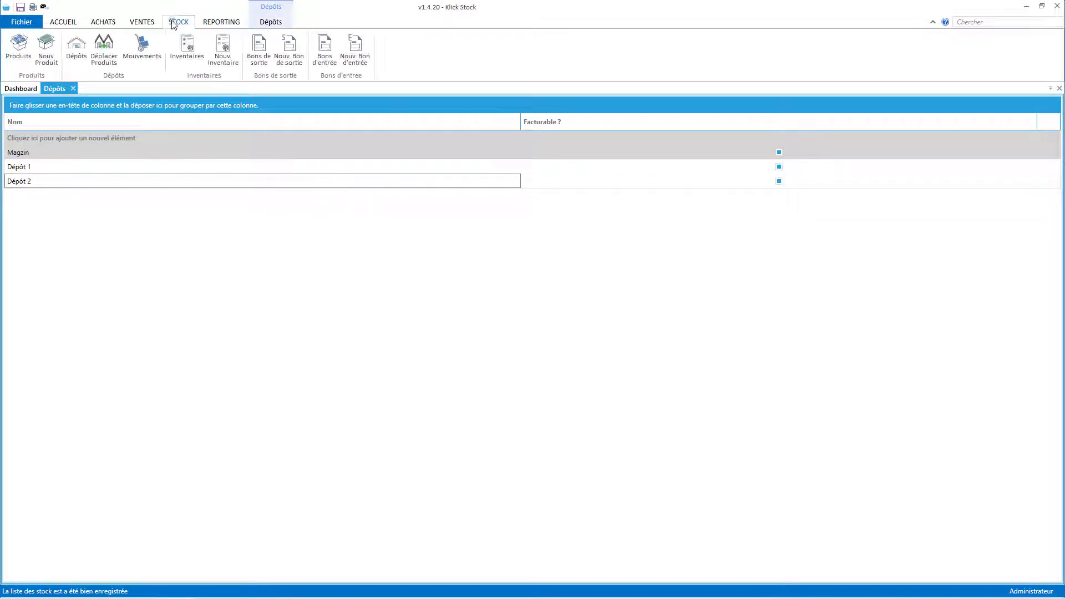
pyautogui.click(46, 46)
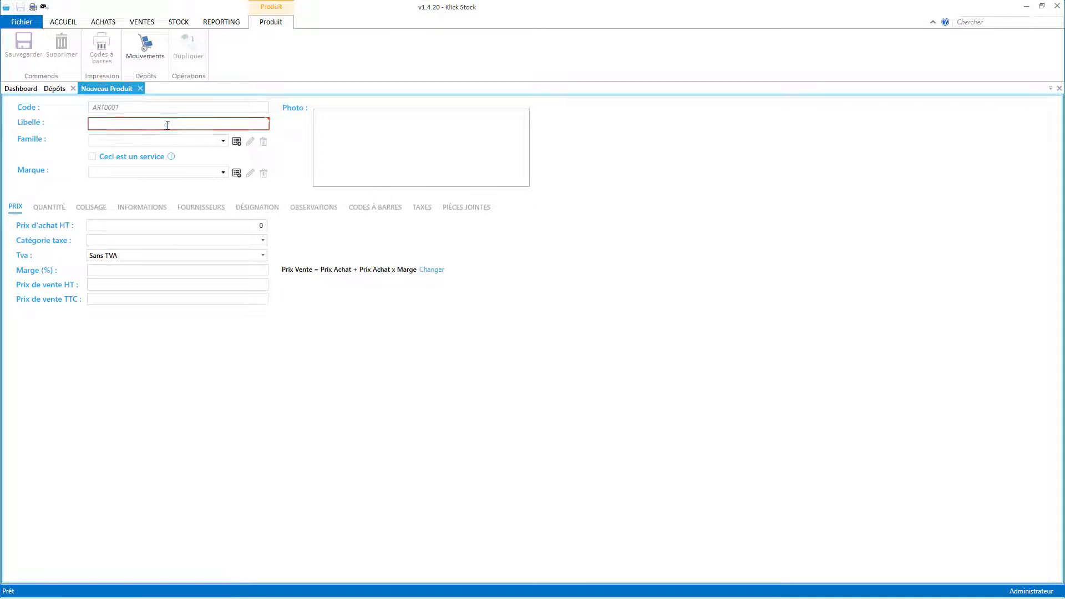
pyautogui.click(167, 125)
pyautogui.write('P1')
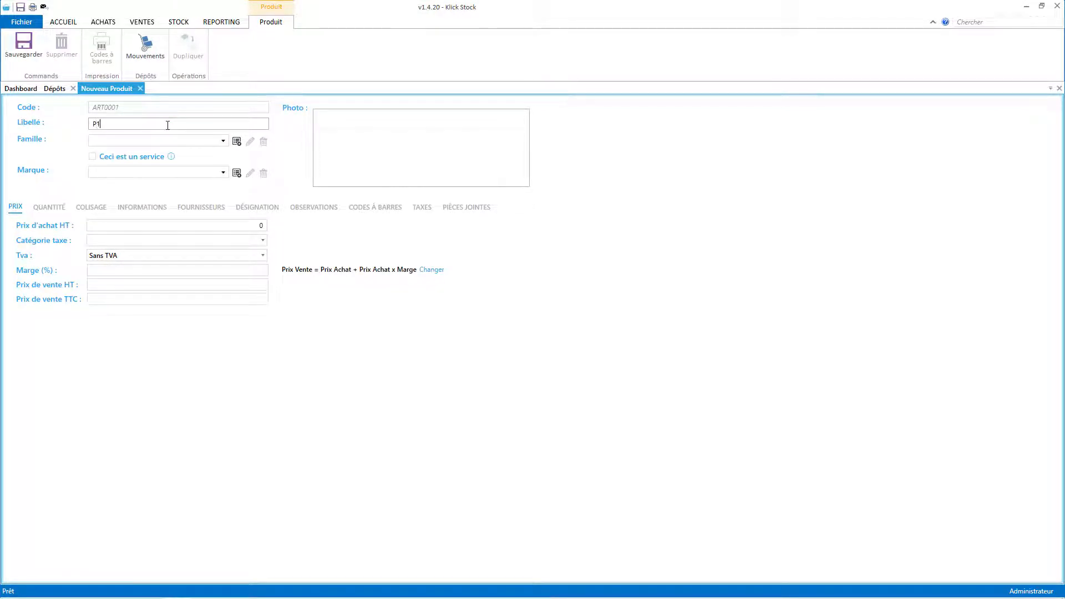
pyautogui.hotkey('ctrl', 's')
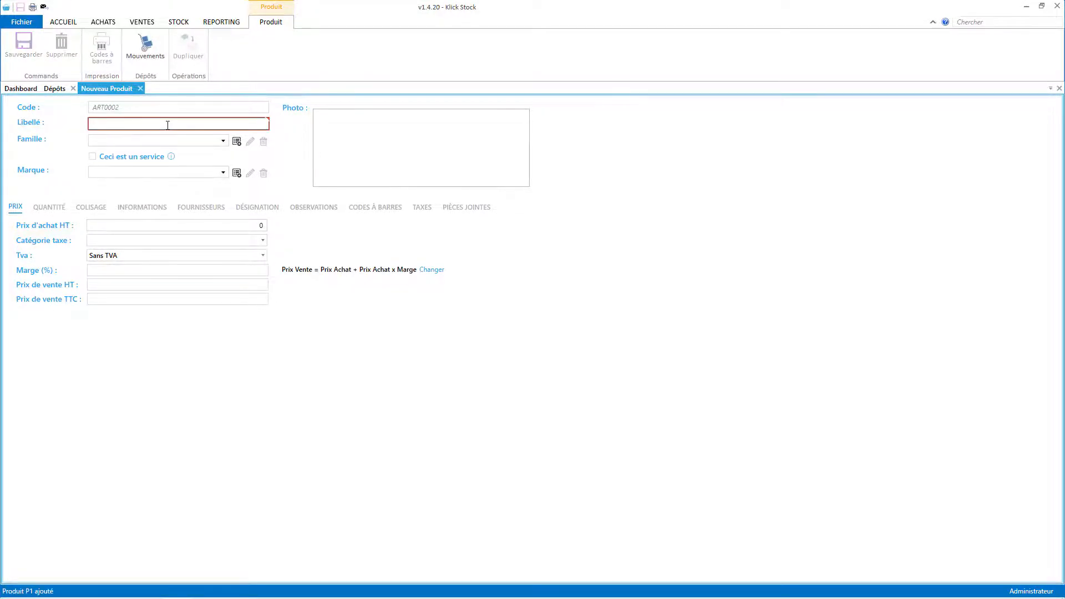
# Create and save two more products labelled P2 and P3, and close the empty product form.
pyautogui.click(167, 125)
pyautogui.write('P2')
pyautogui.hotkey('ctrl', 's')
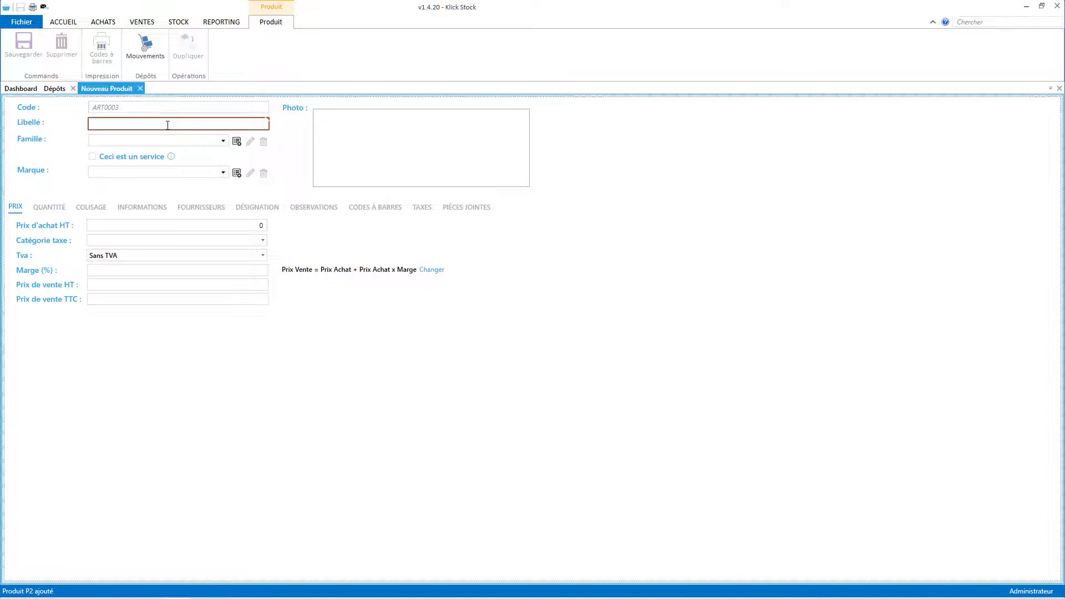
pyautogui.click(167, 124)
pyautogui.write('P3')
pyautogui.hotkey('ctrl', 's')
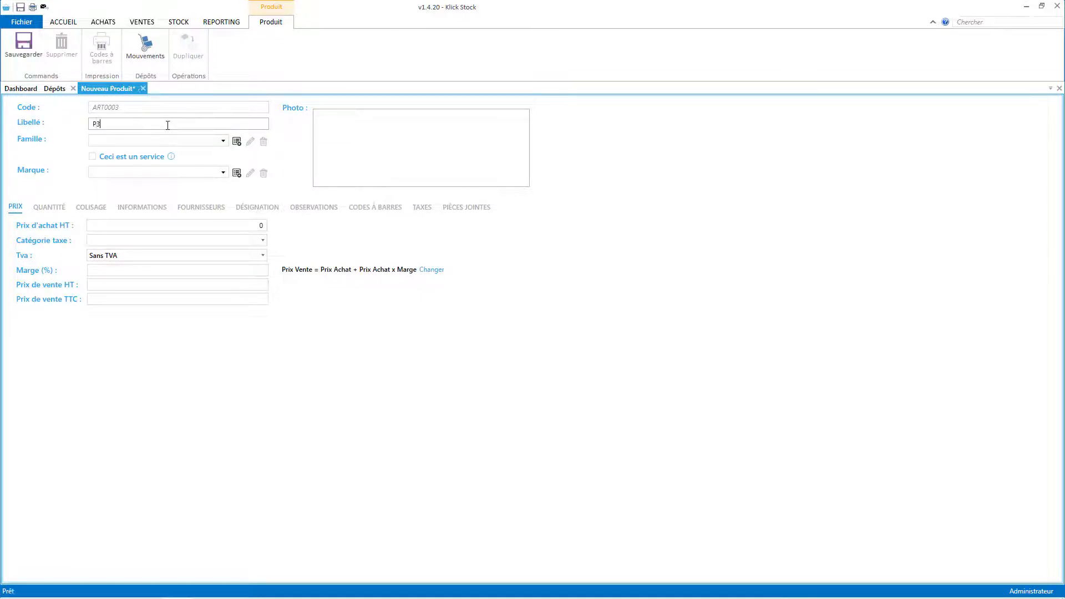
pyautogui.click(140, 89)
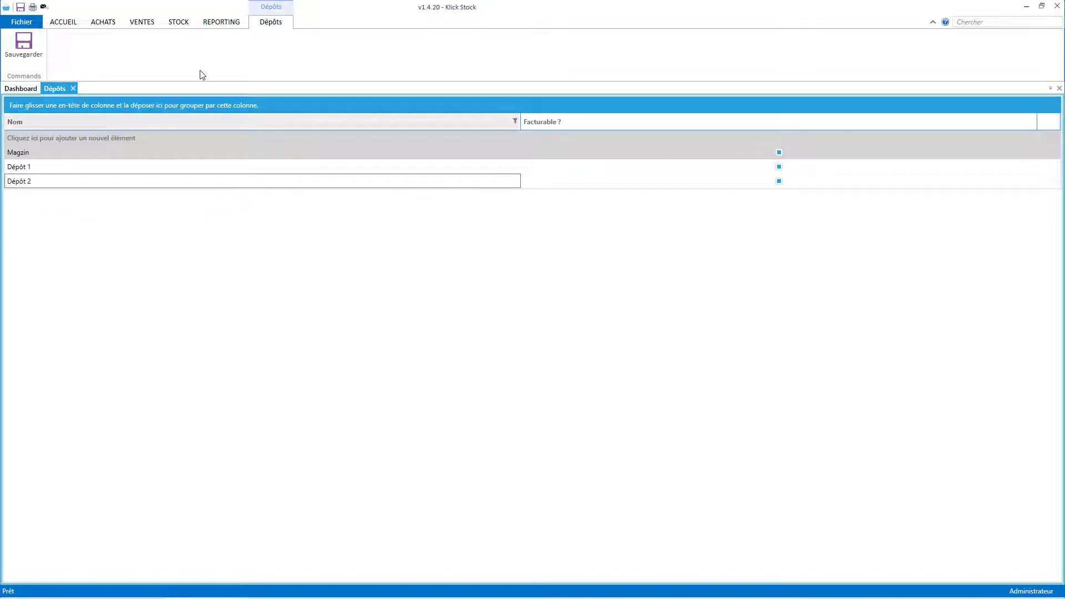
# Start a new partial inventory with the option to launch one inventory for each depot.
pyautogui.click(178, 23)
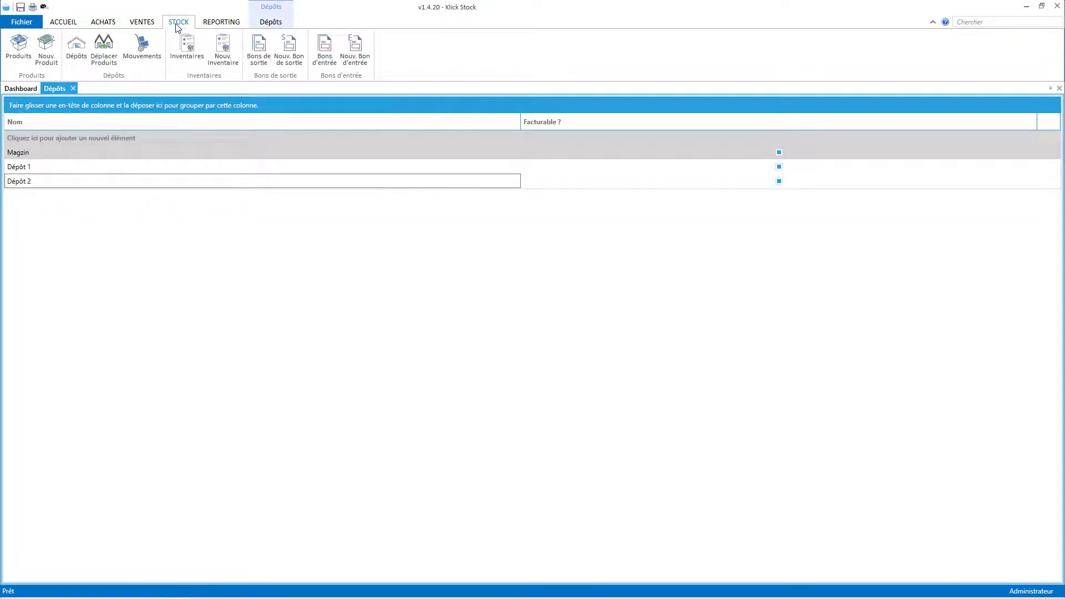
pyautogui.click(223, 48)
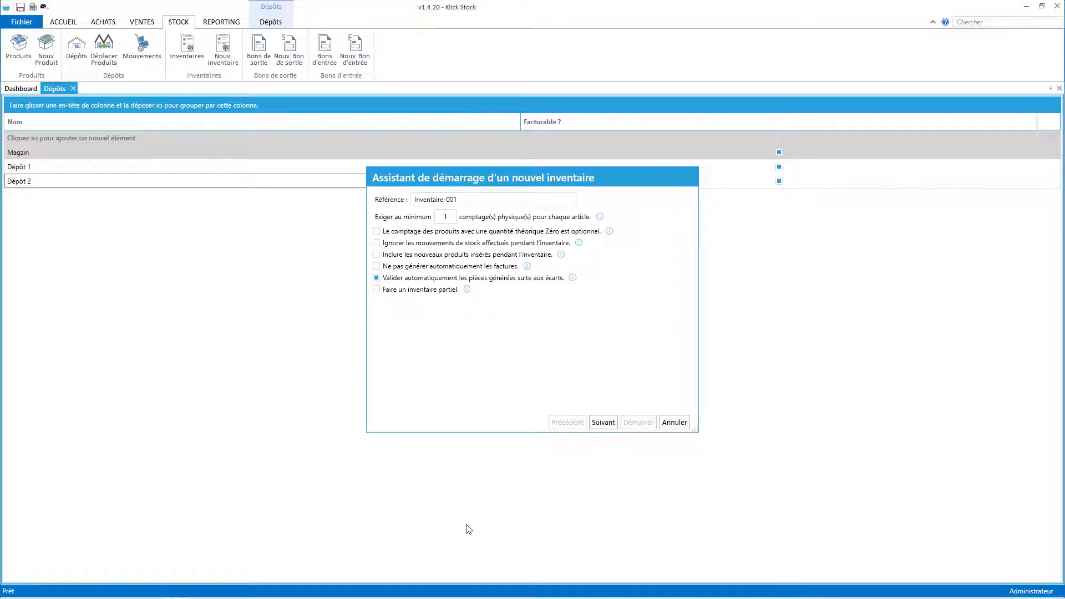
pyautogui.click(402, 293)
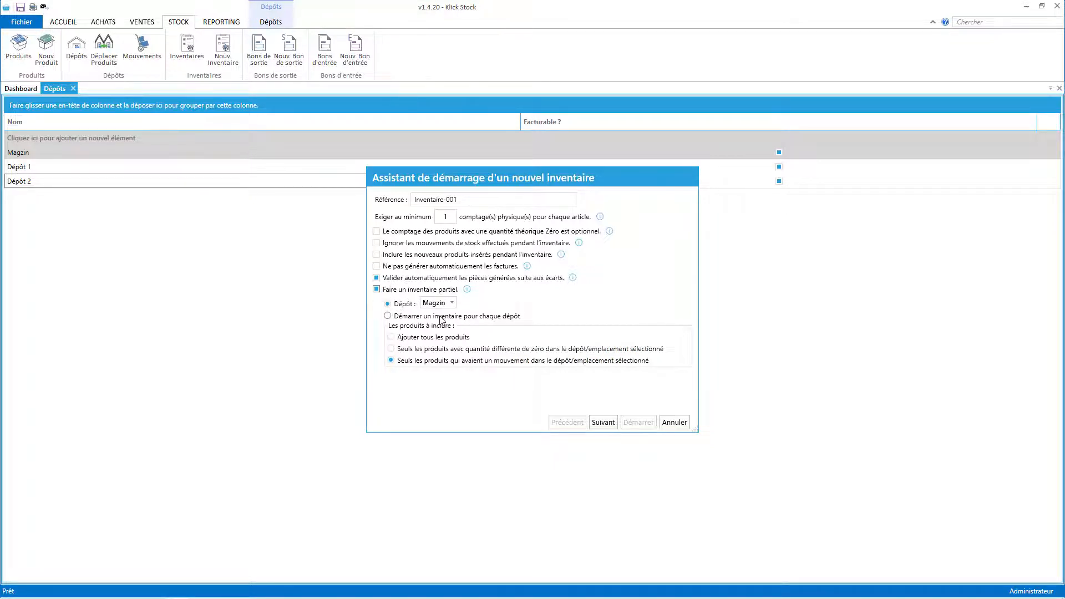
pyautogui.click(439, 318)
pyautogui.click(603, 422)
pyautogui.click(639, 422)
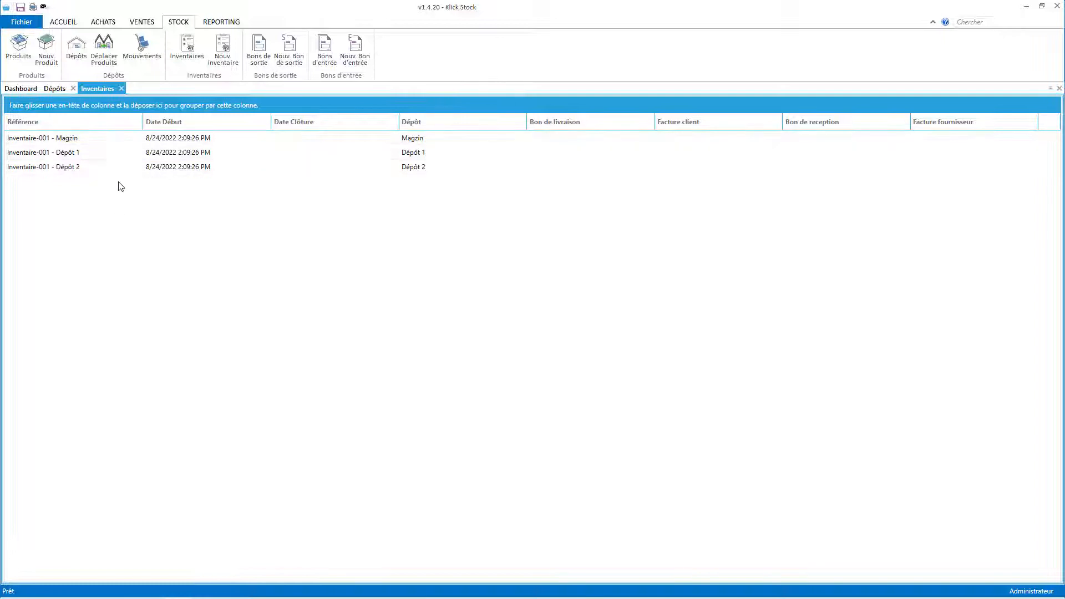
# Delete the Magzin depot's inventory, Inventaire-001 - Magzin, and confirm the deletion.
pyautogui.click(420, 152)
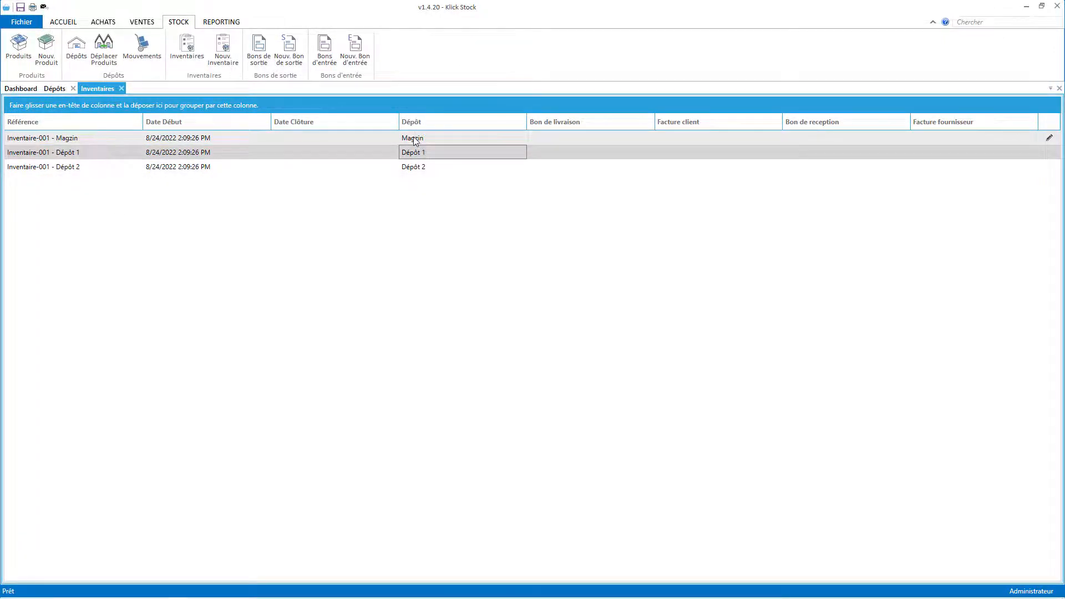
pyautogui.doubleClick(413, 138)
pyautogui.click(62, 58)
pyautogui.click(552, 324)
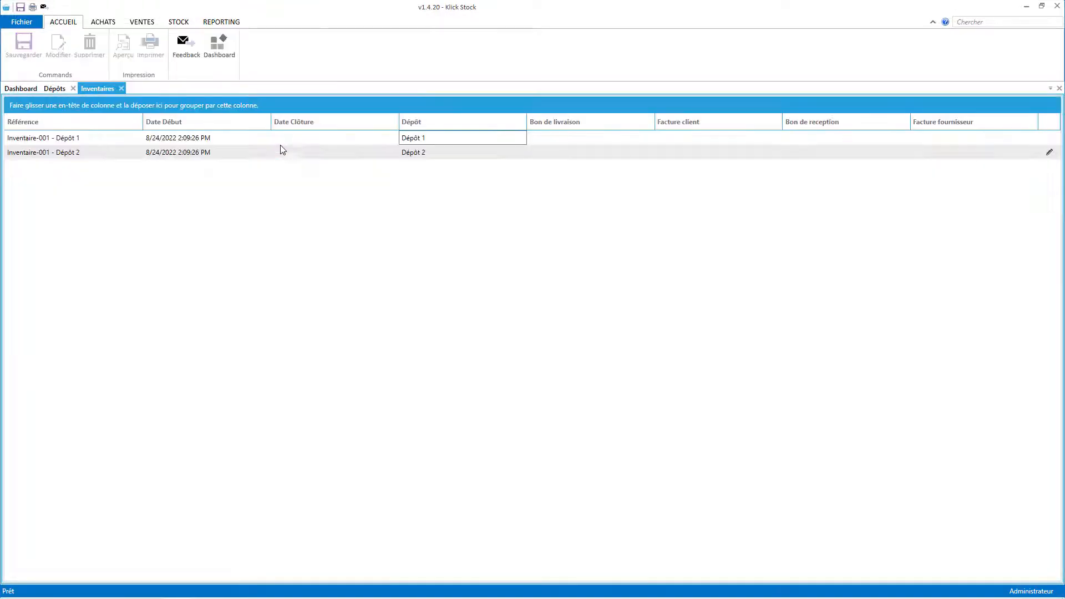
# Delete the inventory Inventaire-001 - Dépôt 1 and confirm the deletion.
pyautogui.doubleClick(288, 136)
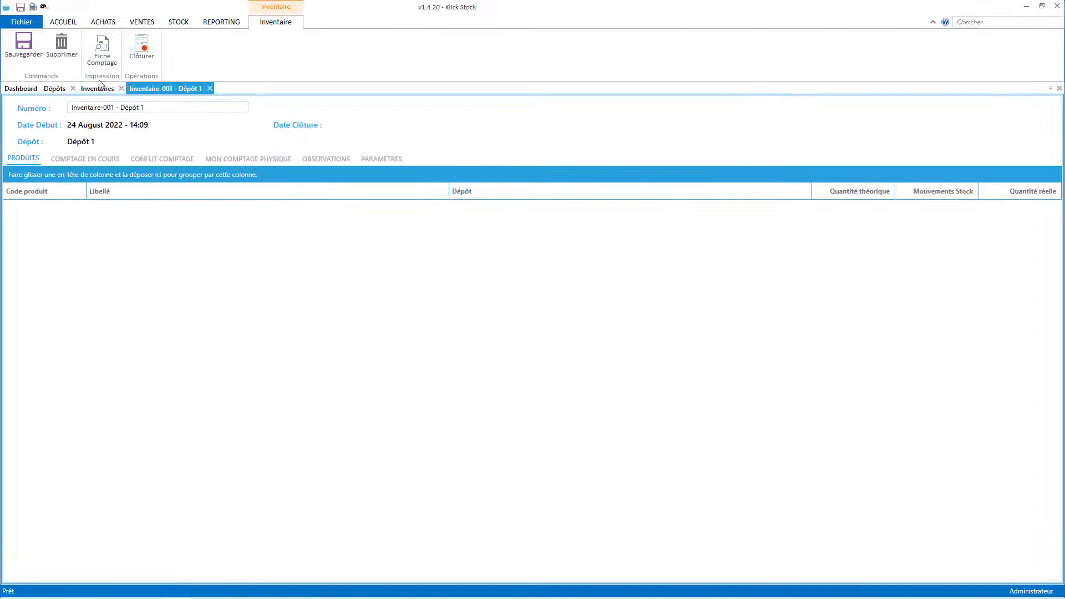
pyautogui.click(62, 44)
pyautogui.click(559, 322)
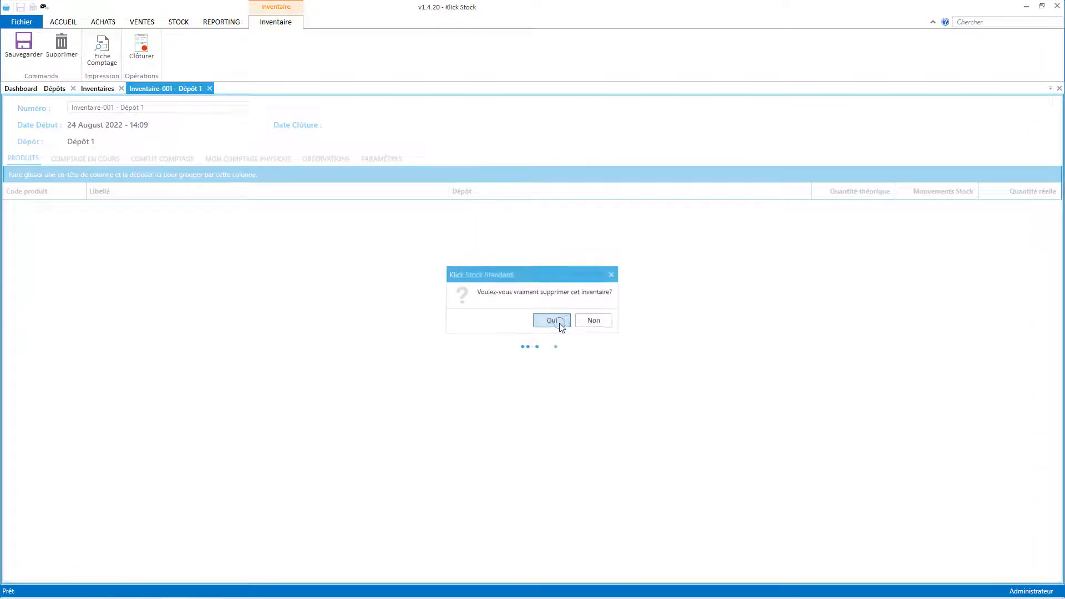
# Open the remaining inventory, Inventaire-001 - Dépôt 2, delete it and confirm the deletion.
pyautogui.doubleClick(161, 138)
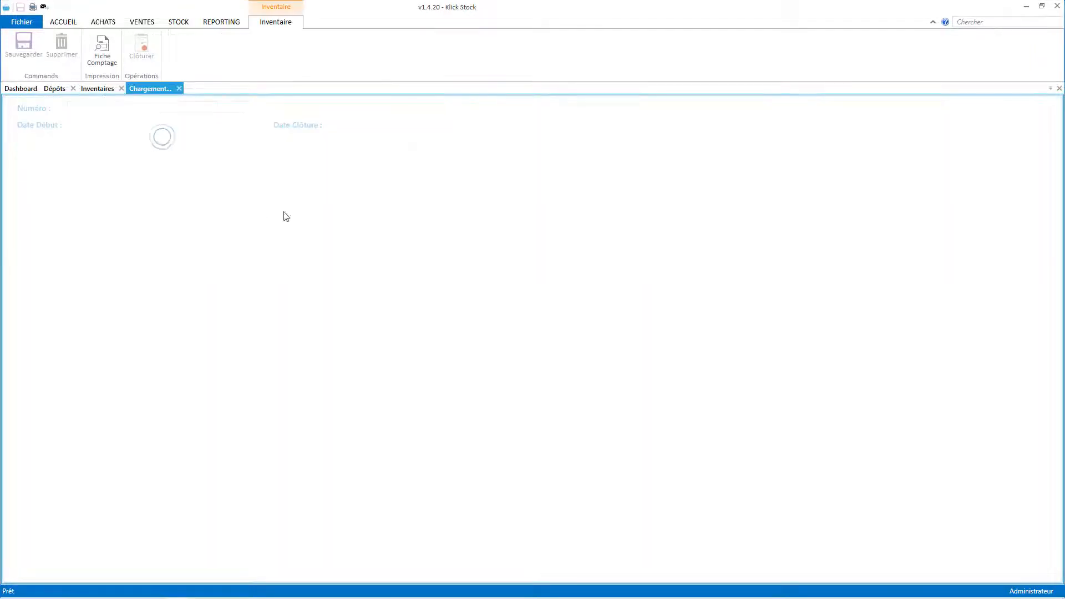
pyautogui.click(61, 45)
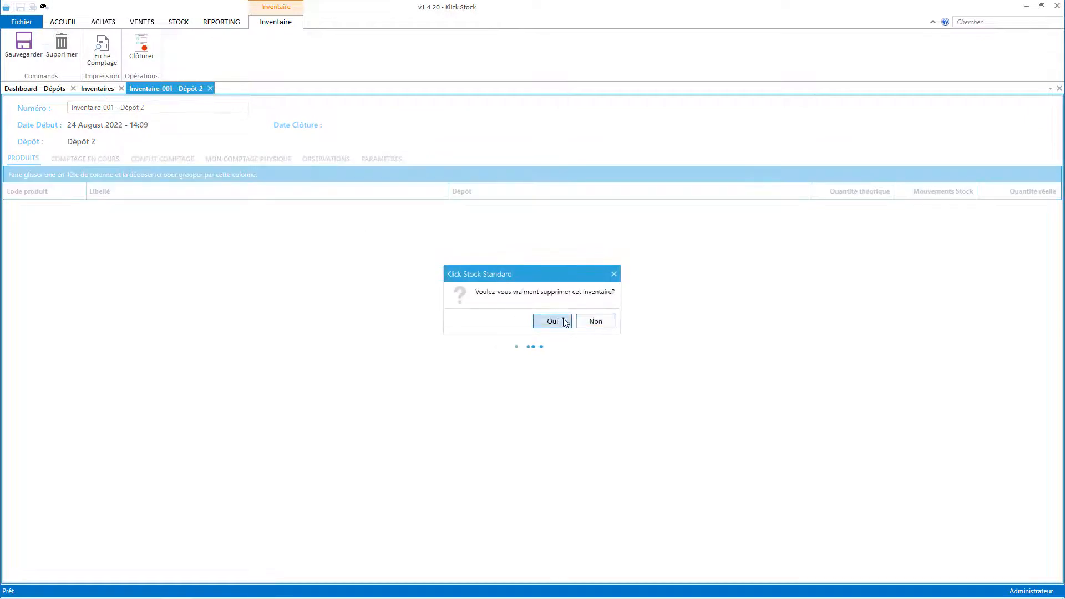
pyautogui.click(565, 323)
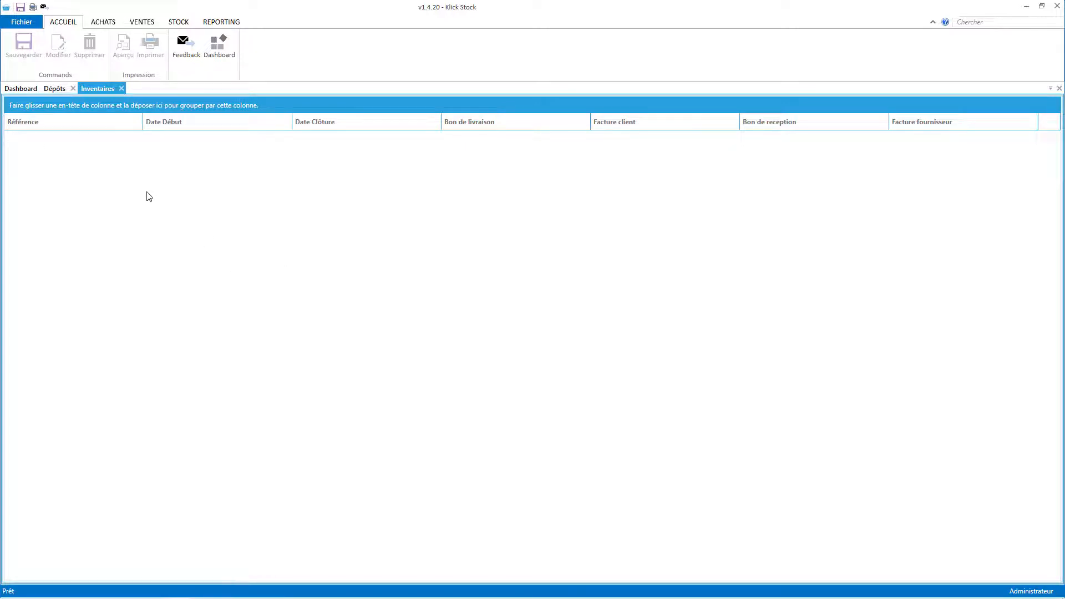
# Close the depots list, enable the product setting "Mes dépôts ont des emplacements" and save the configuration.
pyautogui.click(56, 88)
pyautogui.click(73, 89)
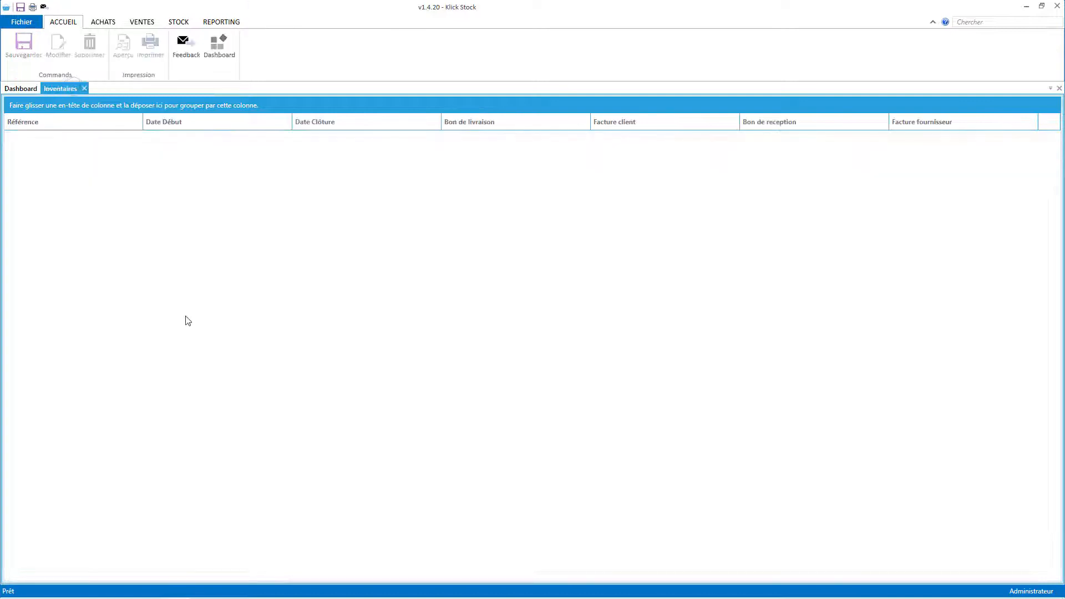
pyautogui.click(24, 24)
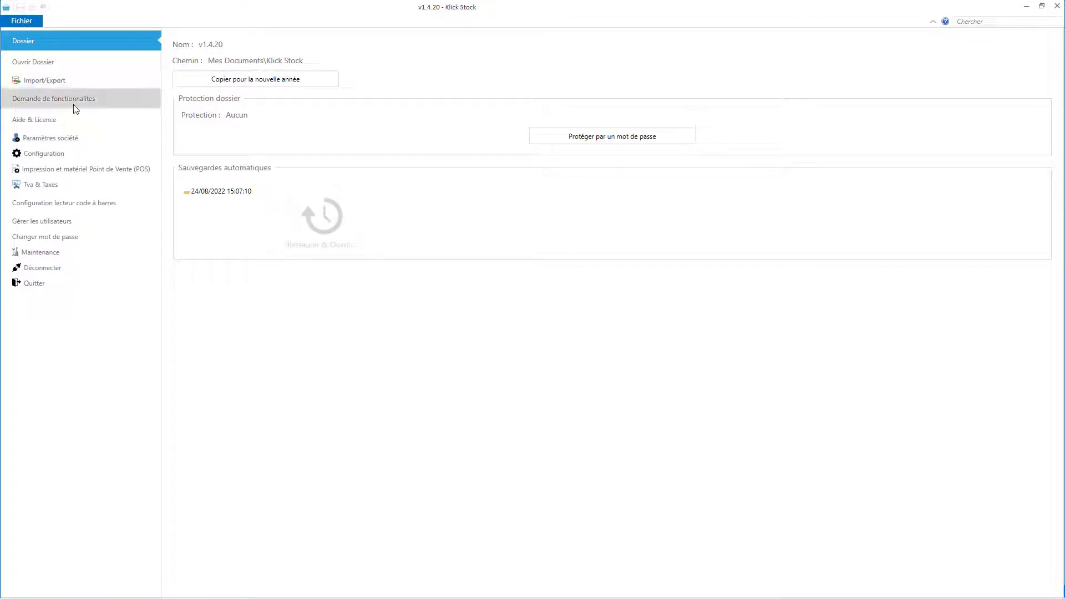
pyautogui.click(73, 153)
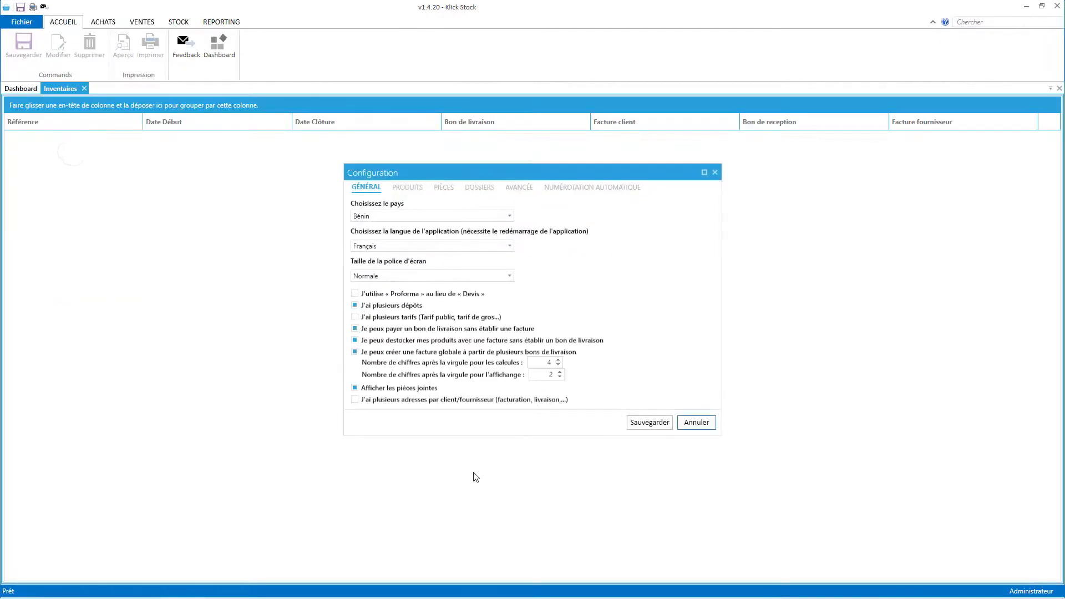
pyautogui.click(404, 189)
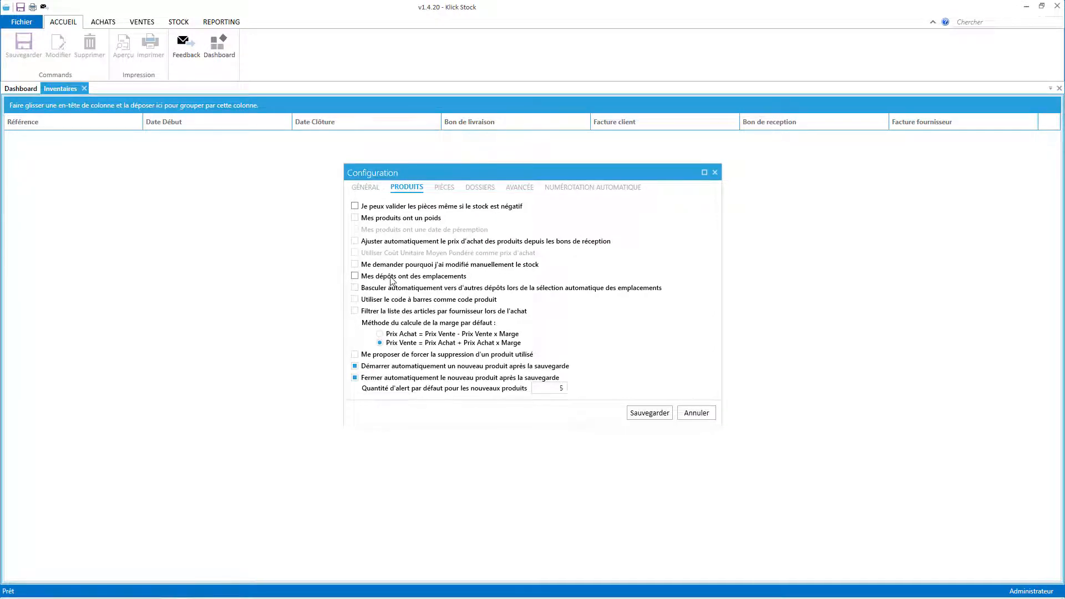
pyautogui.click(650, 414)
# Reopen the depots list and add the storage locations M 1 and M2 to the Magzin depot.
pyautogui.click(142, 23)
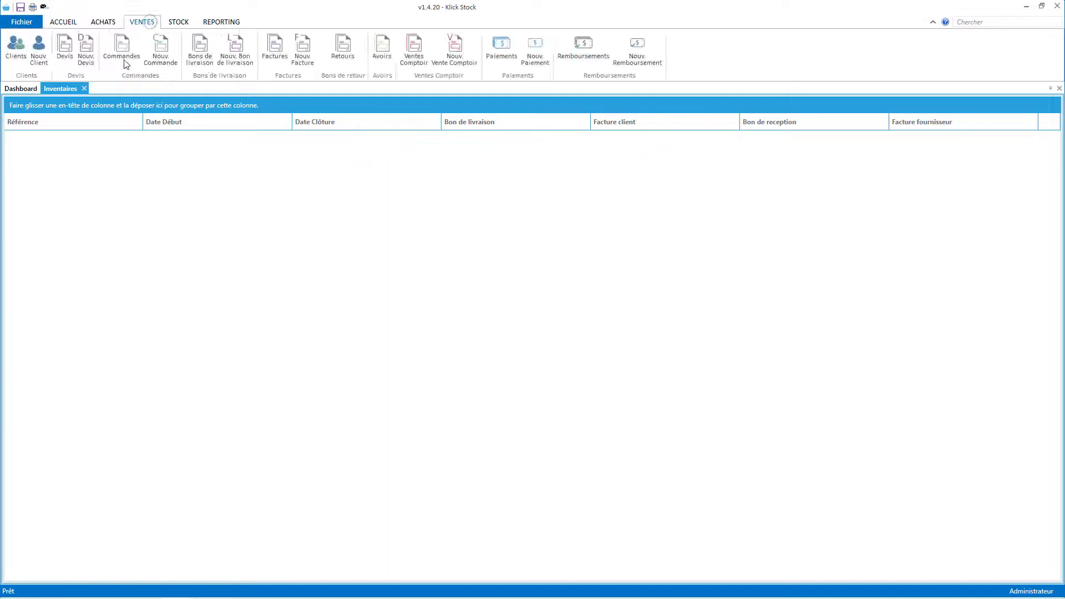
pyautogui.click(176, 23)
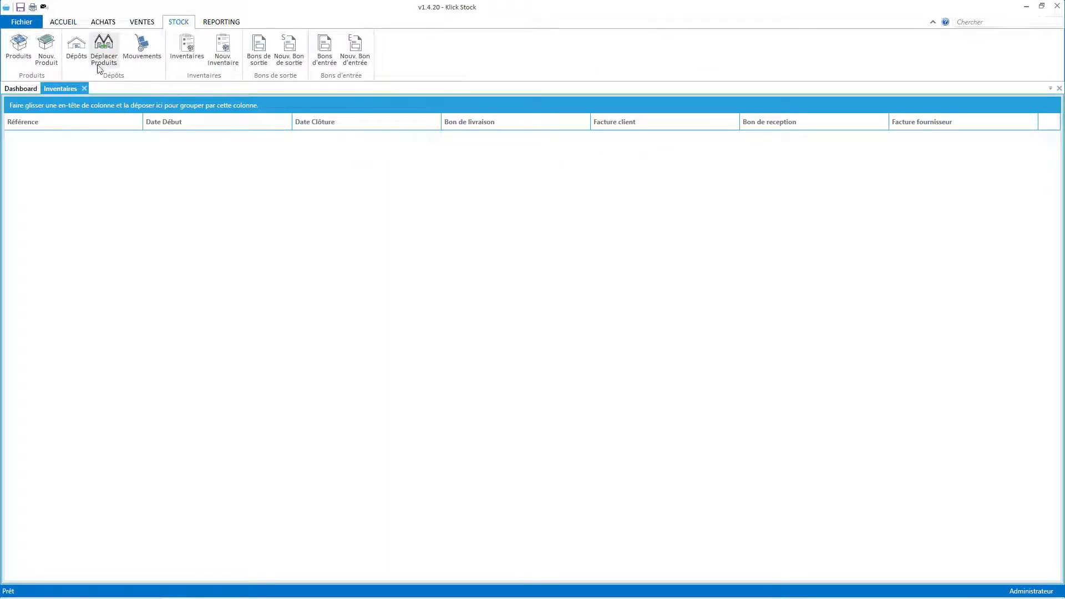
pyautogui.click(75, 47)
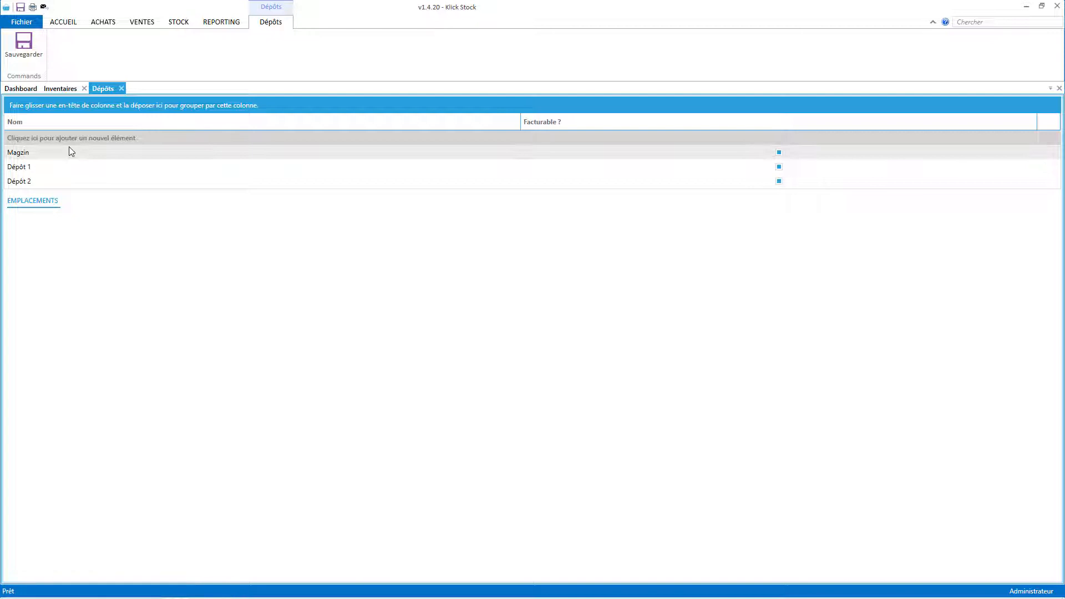
pyautogui.click(82, 158)
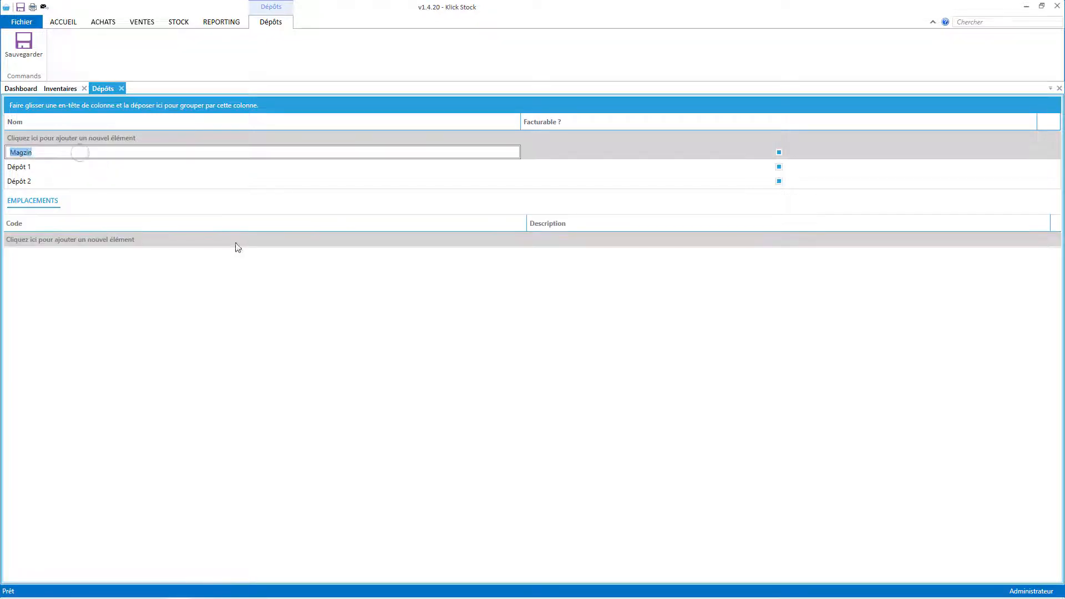
pyautogui.click(93, 240)
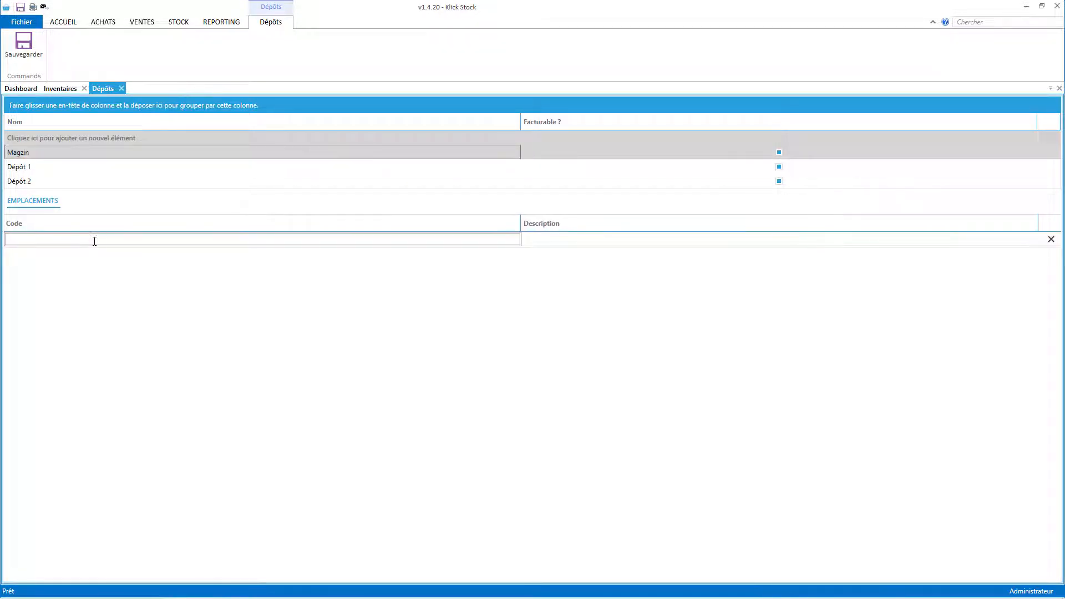
pyautogui.write('M 1')
pyautogui.press('Return')
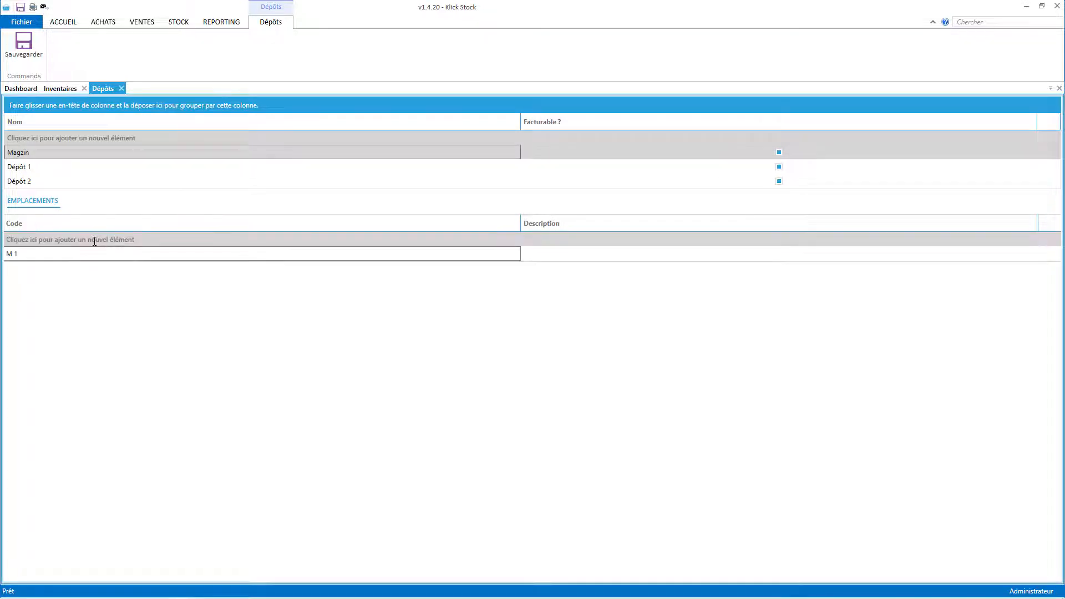
pyautogui.click(94, 240)
pyautogui.write('M2')
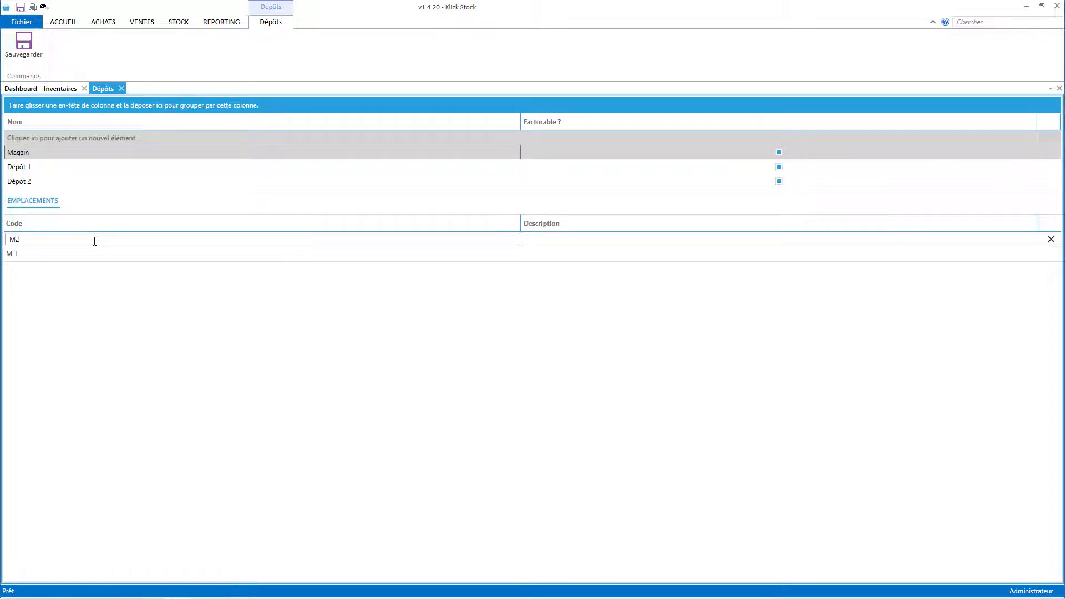
pyautogui.press('Return')
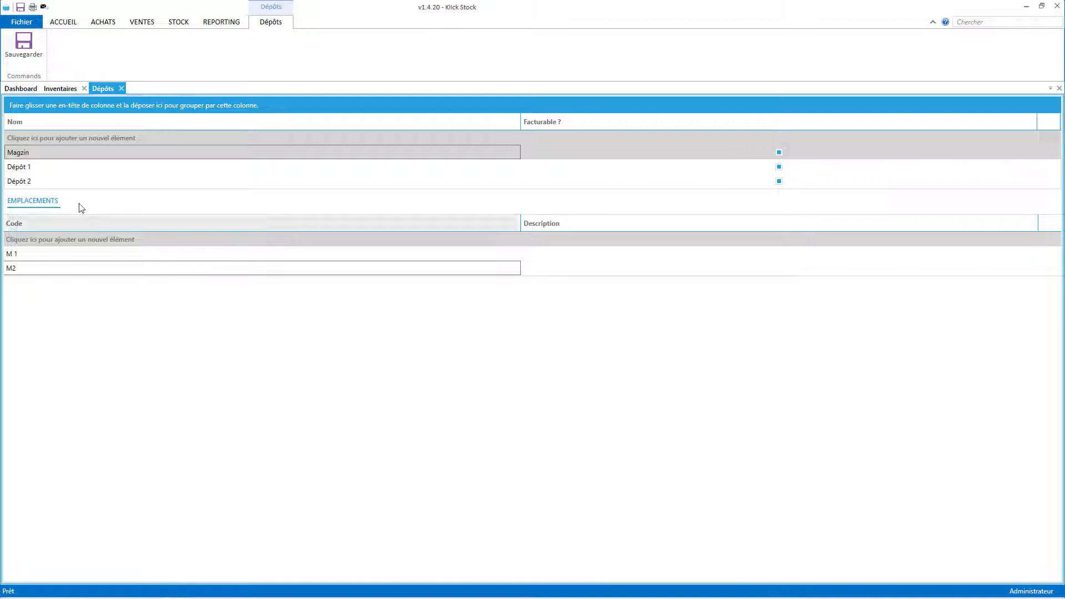
# Add three storage locations with the codes D 1, D 2 and D 3 to Dépôt 1.
pyautogui.click(81, 167)
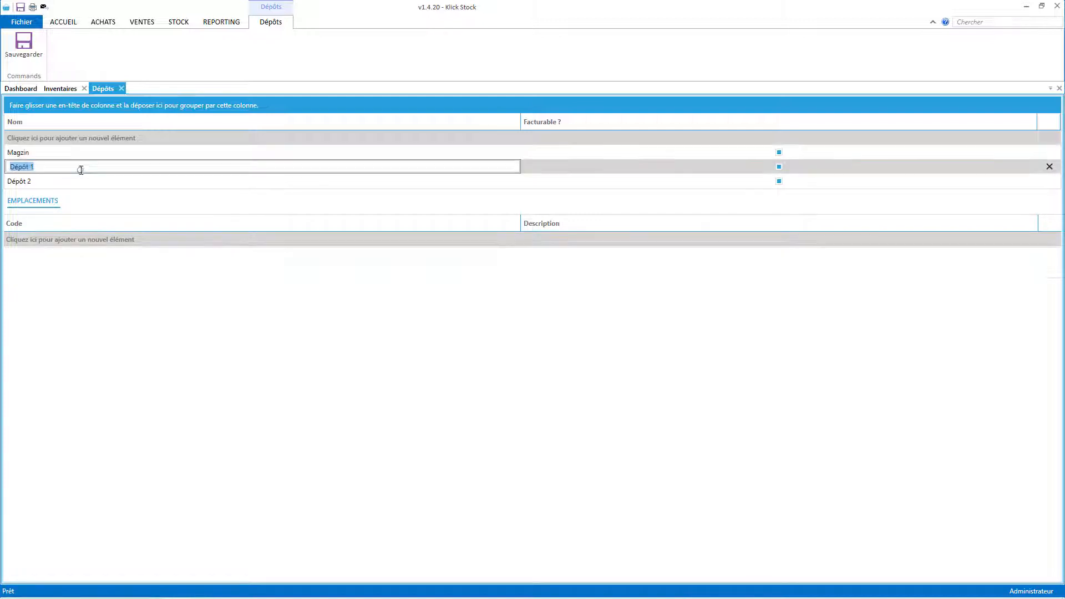
pyautogui.click(69, 238)
pyautogui.write('D 1')
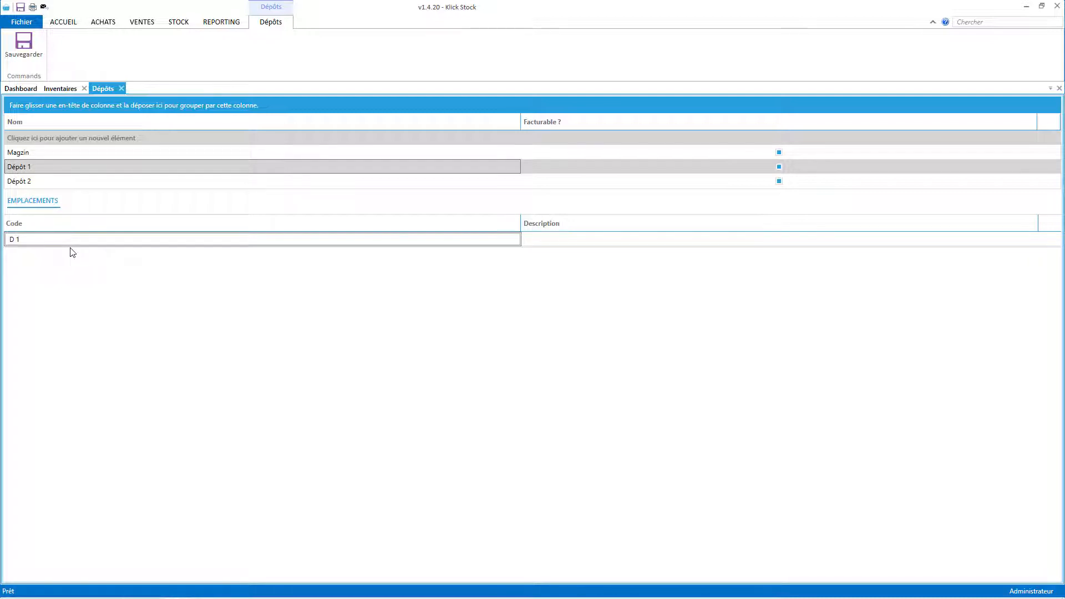
pyautogui.press('Return')
pyautogui.write('D 2')
pyautogui.press('Return')
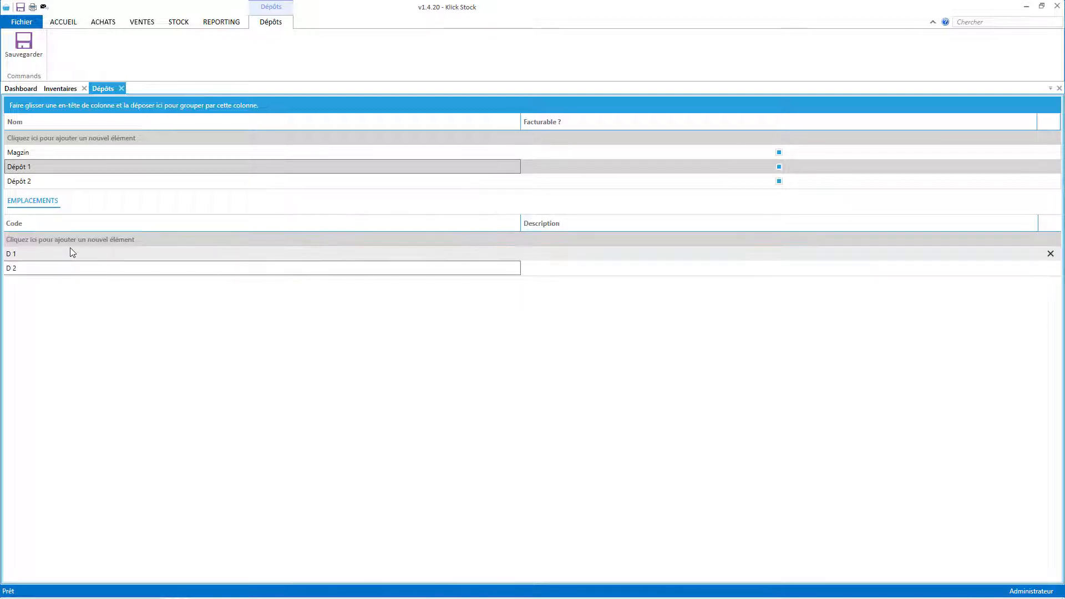
pyautogui.write('D 3')
pyautogui.press('Return')
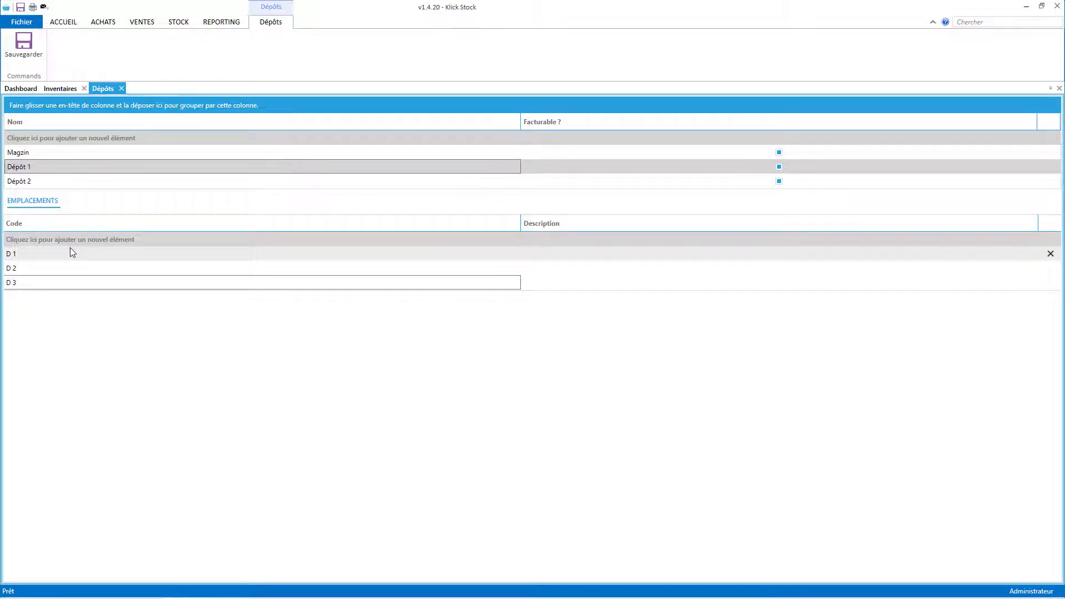
# Add the storage locations L 1, L 2 and L 3 to Dépôt 2, then save and close the depots list.
pyautogui.click(71, 182)
pyautogui.click(70, 182)
pyautogui.click(61, 238)
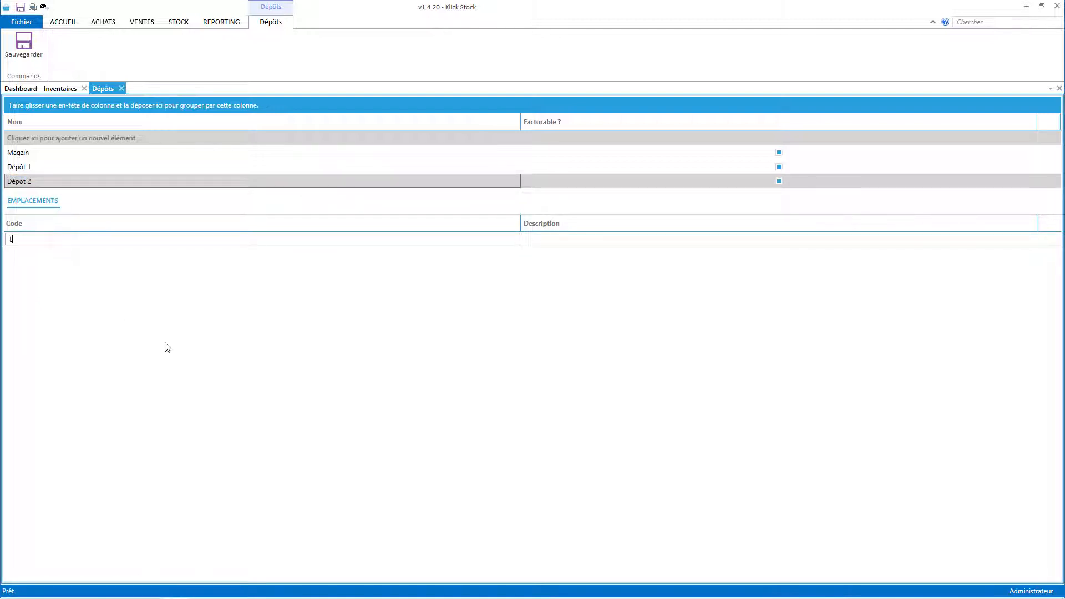
pyautogui.press('Return')
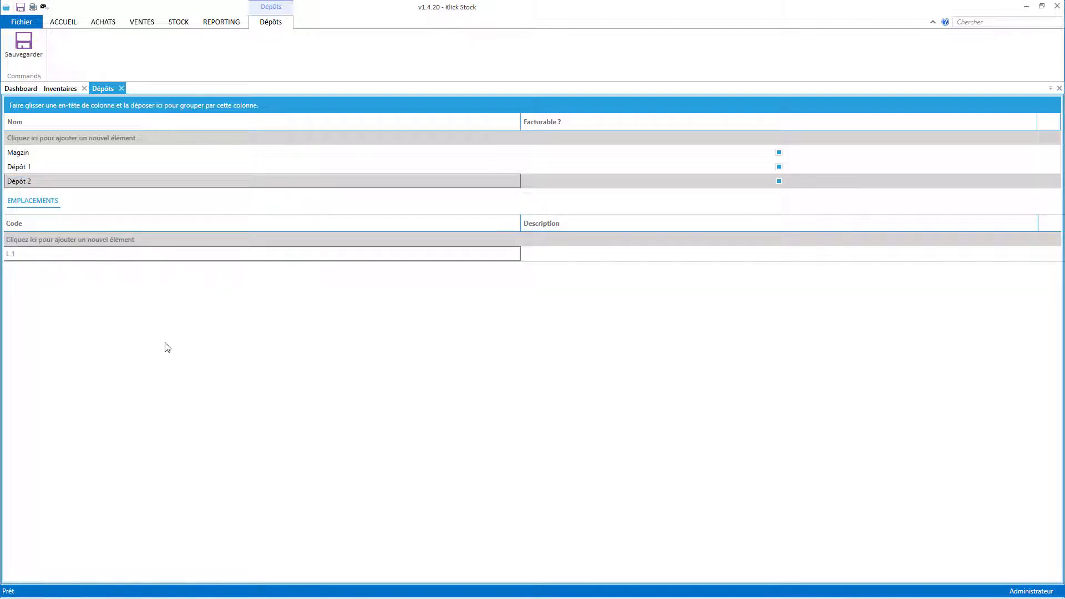
pyautogui.press('Insert')
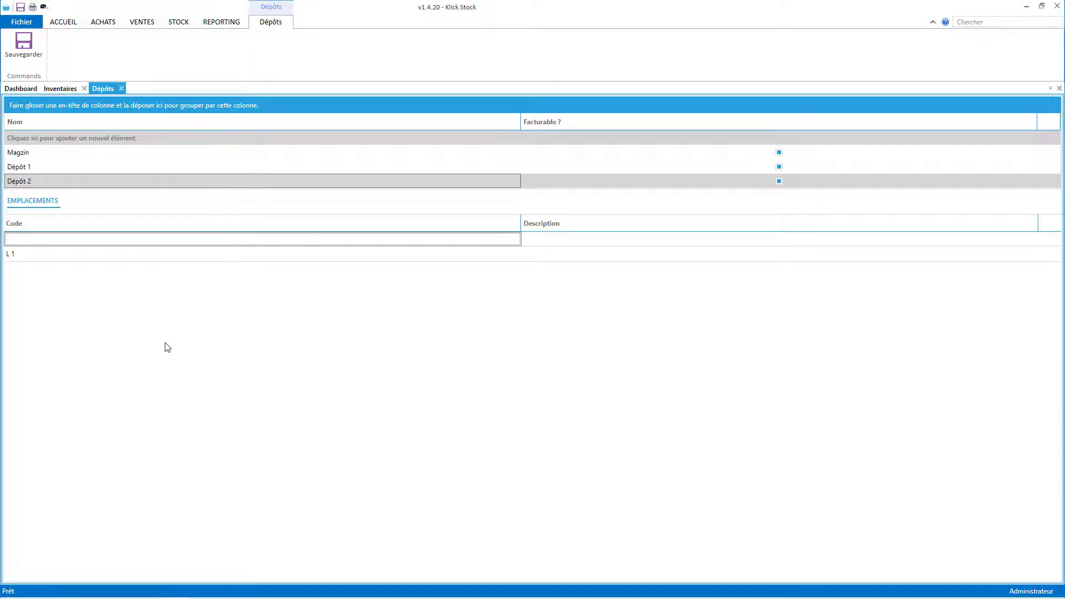
pyautogui.press('Return')
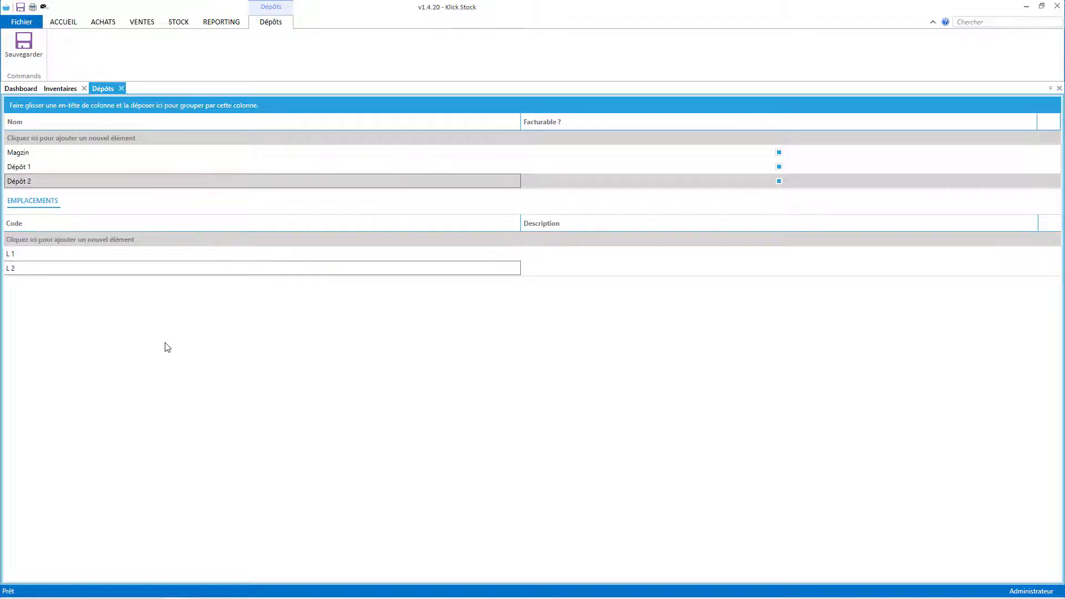
pyautogui.press('Insert')
pyautogui.press('Return')
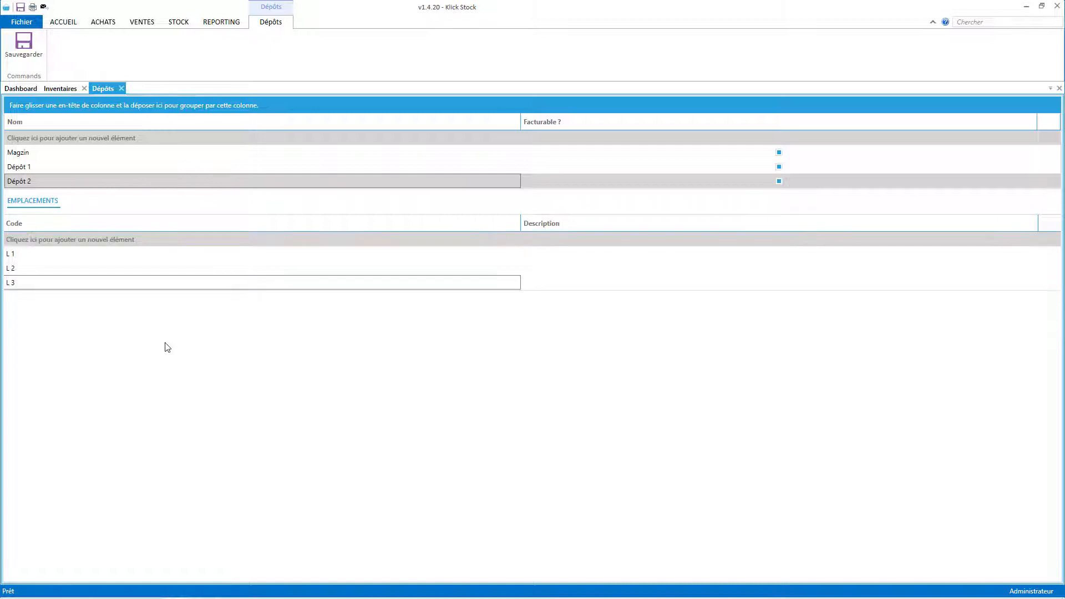
pyautogui.click(23, 47)
pyautogui.click(121, 88)
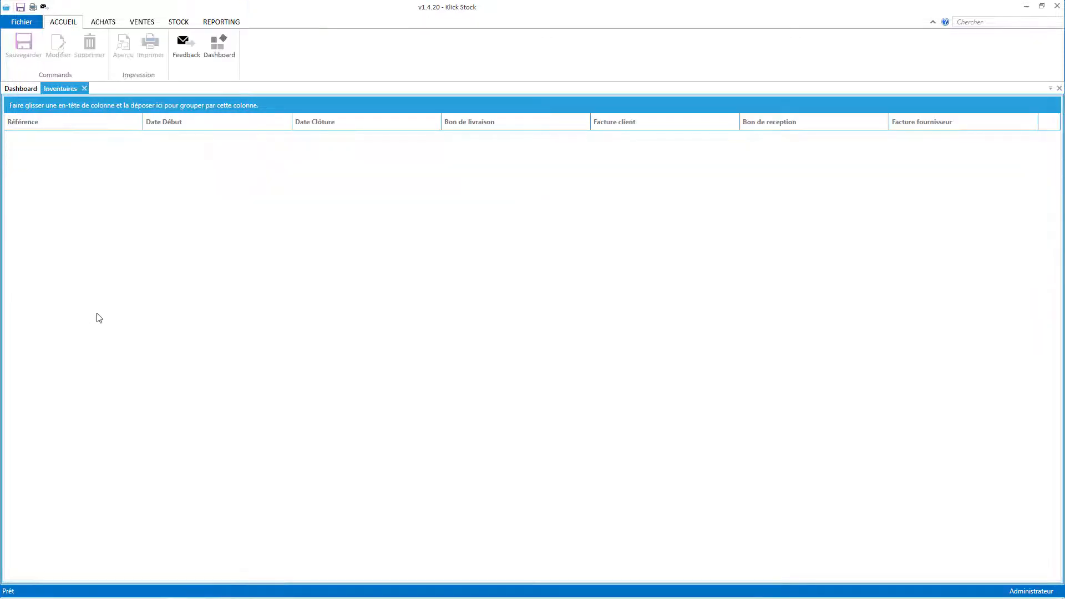
# Start a new partial inventory for Dépôt 1 with the location option "Démarrer un inventaire pour chaque emplacement".
pyautogui.click(142, 21)
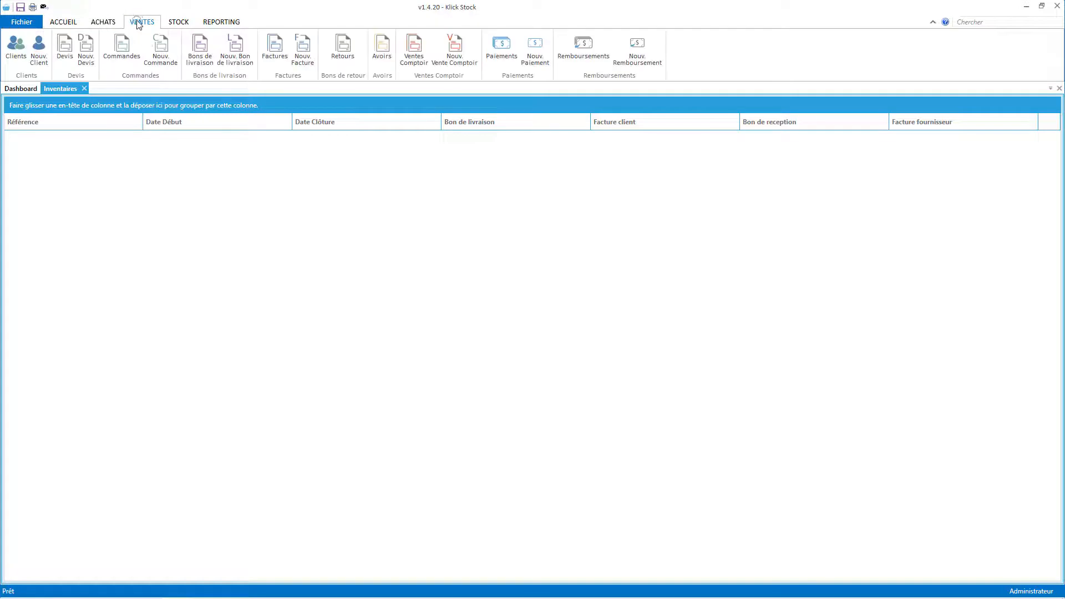
pyautogui.click(169, 25)
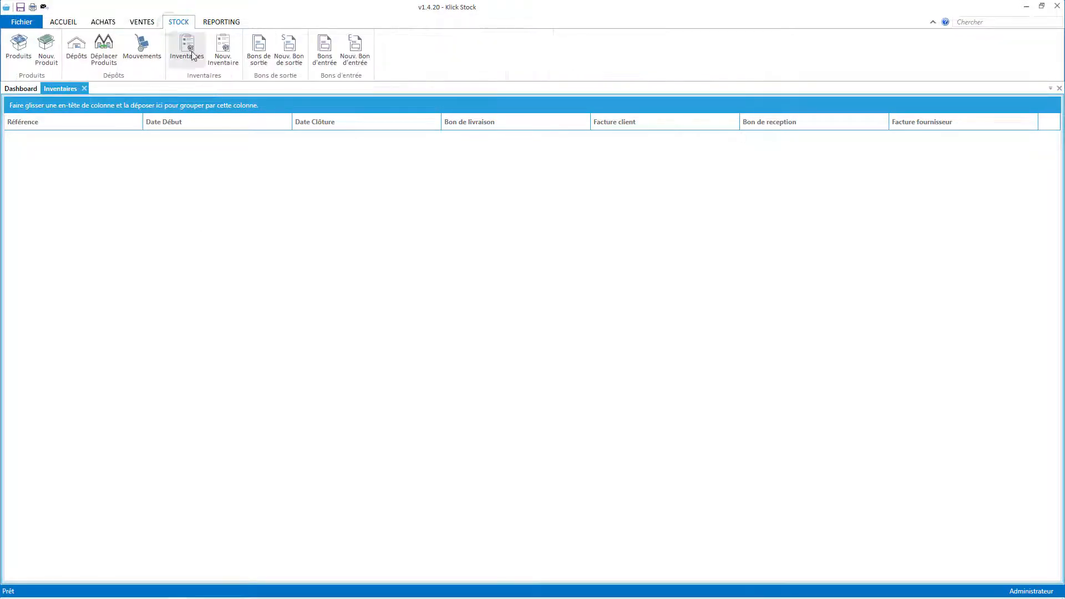
pyautogui.click(223, 49)
pyautogui.click(427, 289)
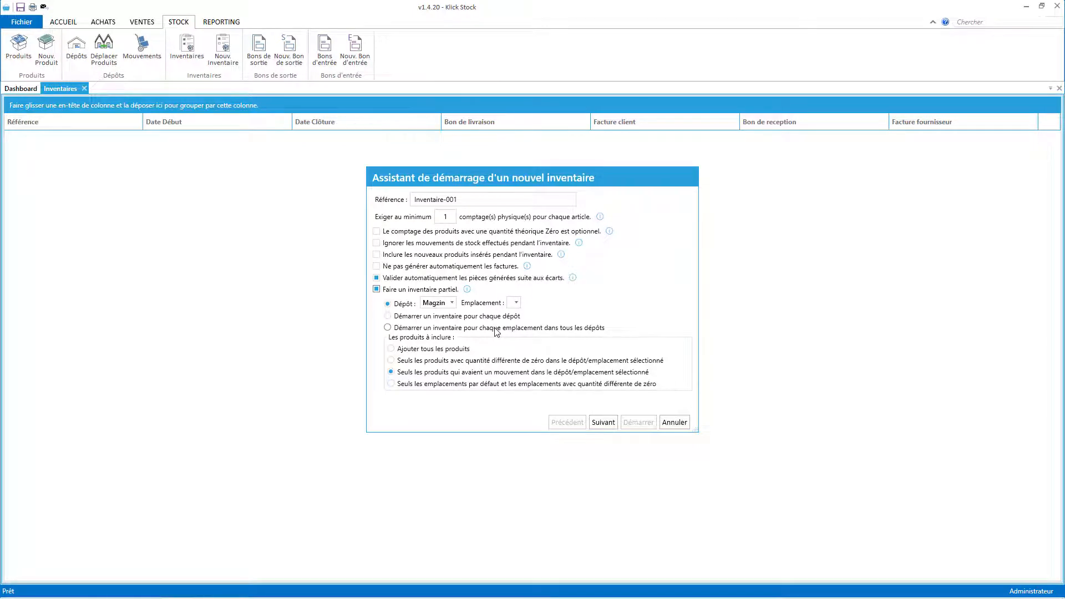
pyautogui.click(436, 302)
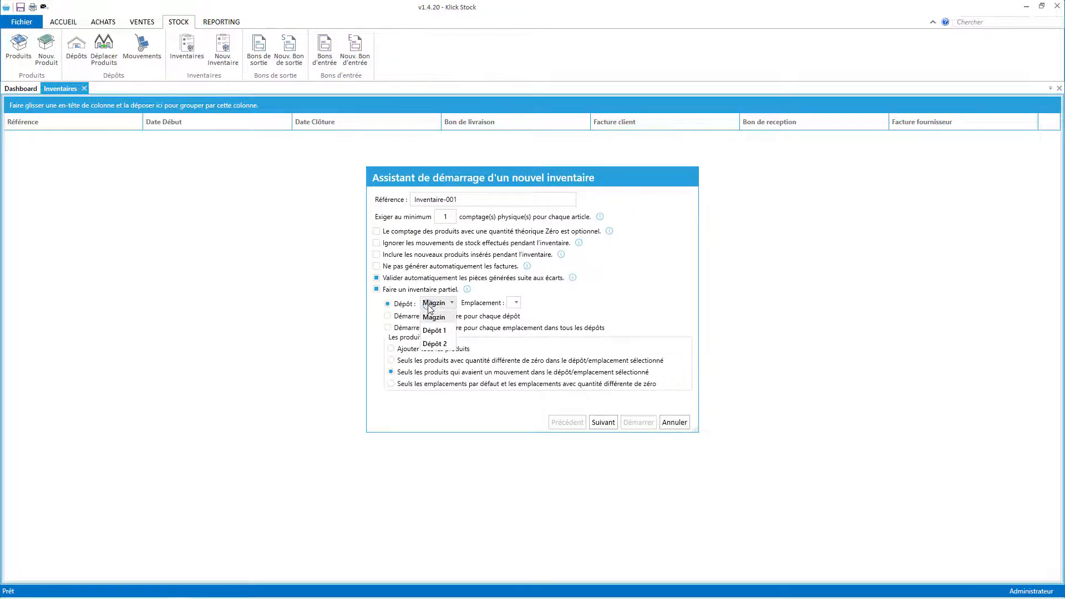
pyautogui.click(440, 331)
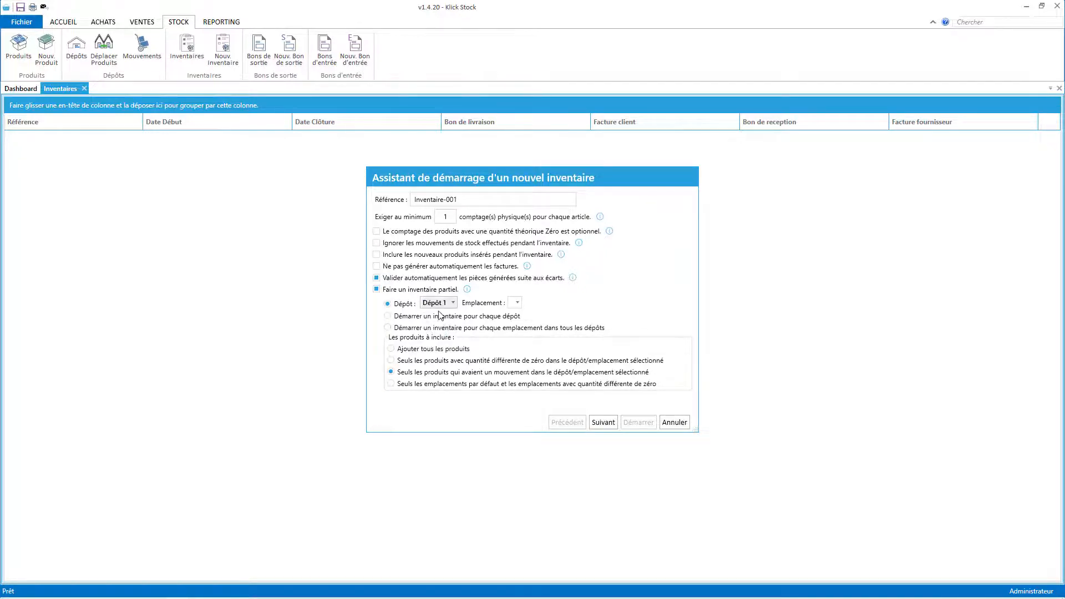
pyautogui.click(516, 302)
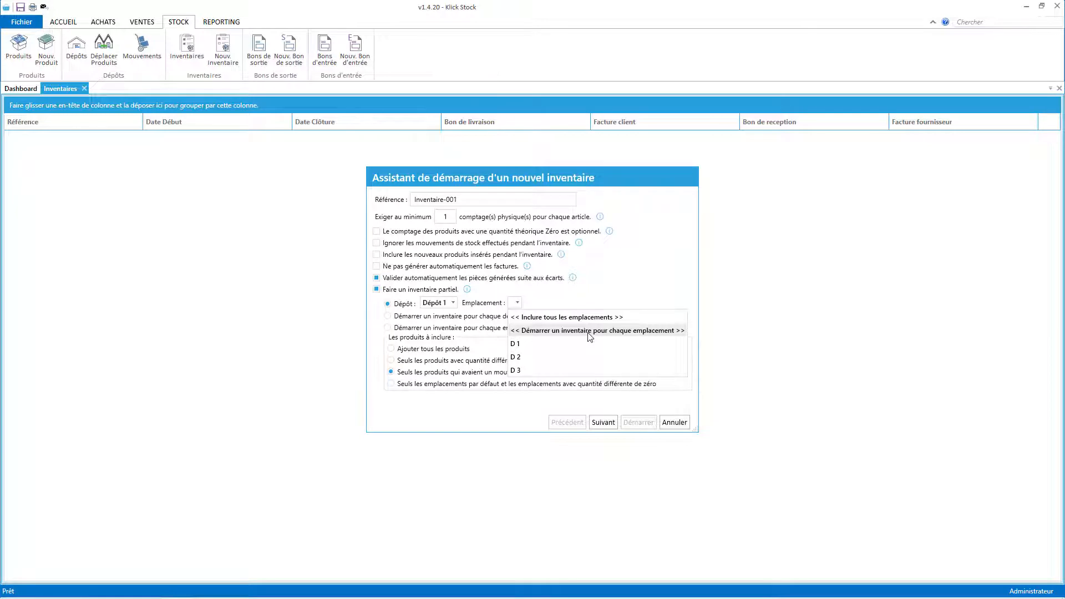
pyautogui.click(588, 331)
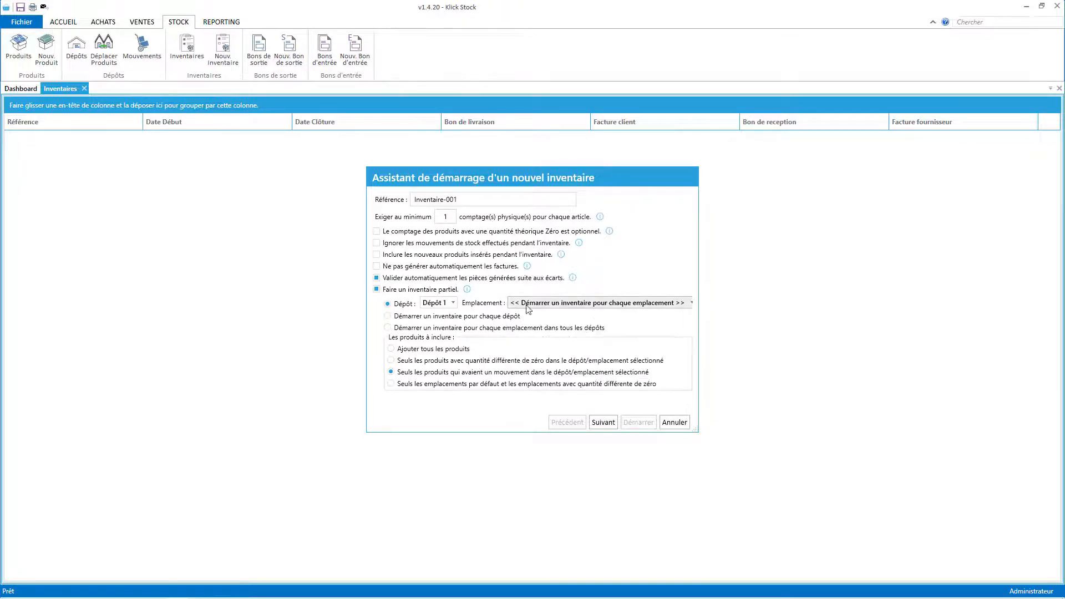
pyautogui.click(603, 422)
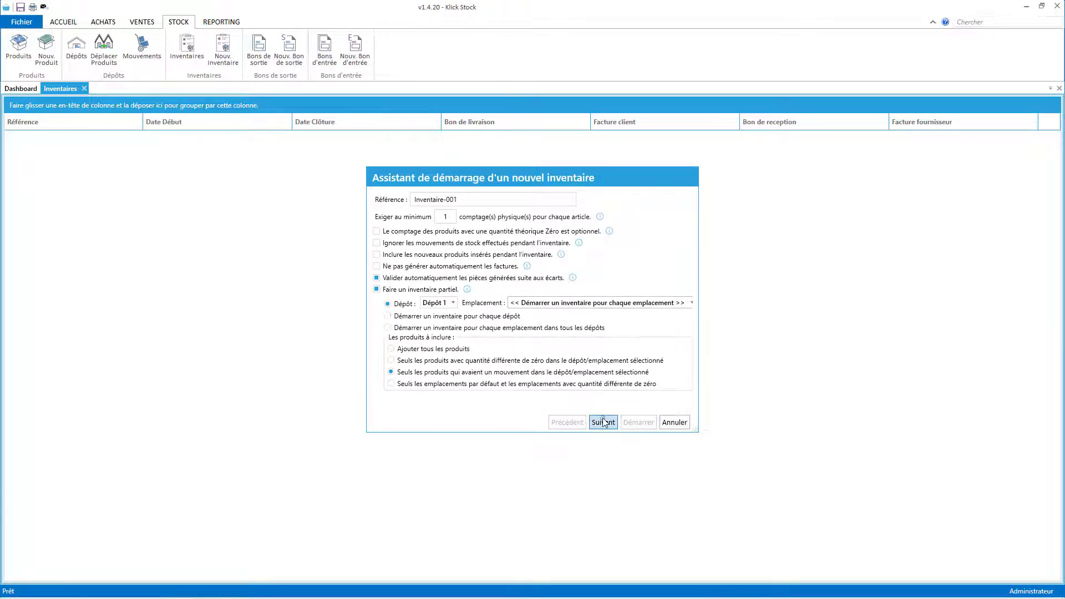
pyautogui.click(625, 423)
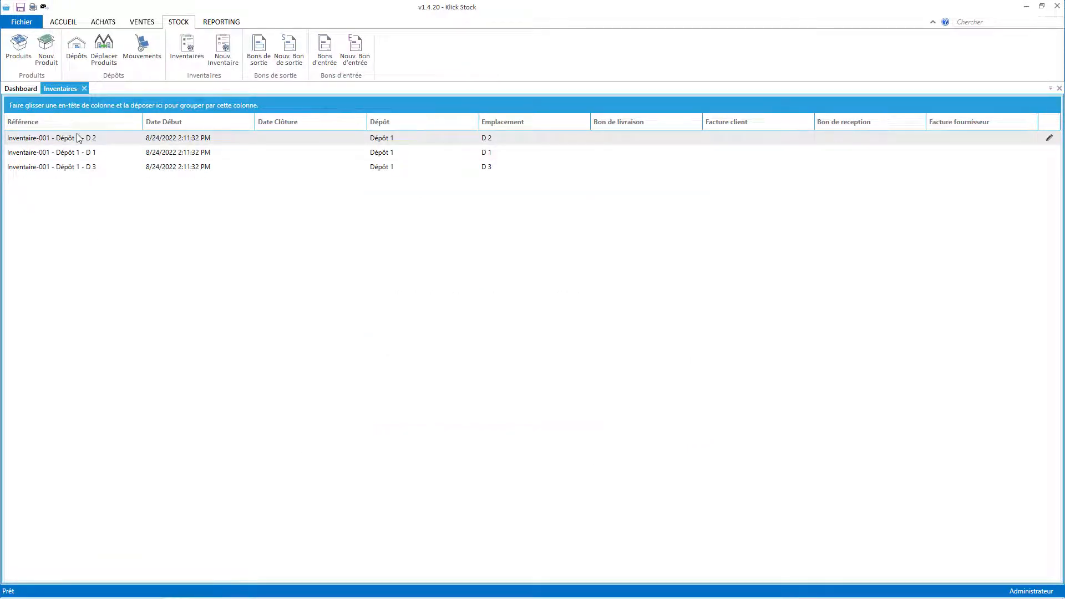
pyautogui.click(117, 167)
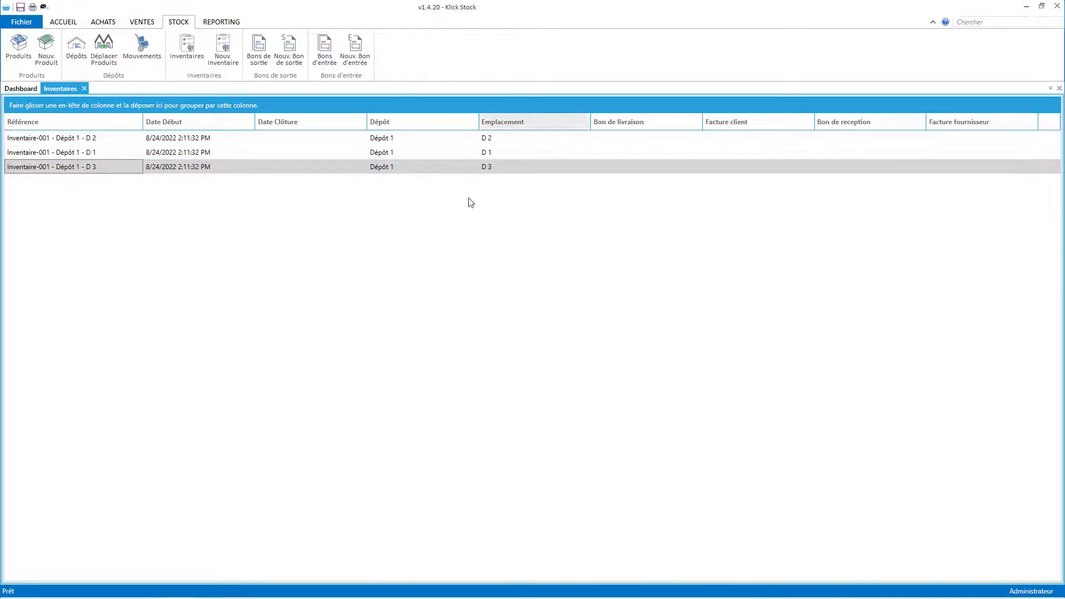
# Delete the three started inventories of Dépôt 1 for the locations D 2, D 3 and D 1.
pyautogui.doubleClick(107, 140)
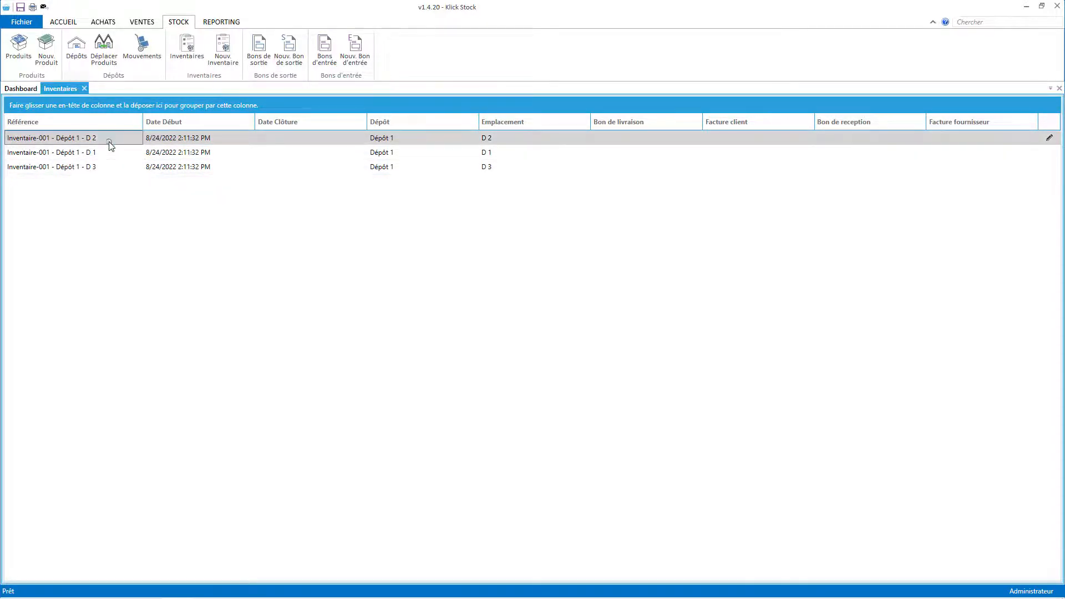
pyautogui.click(56, 50)
pyautogui.press('Return')
pyautogui.doubleClick(88, 159)
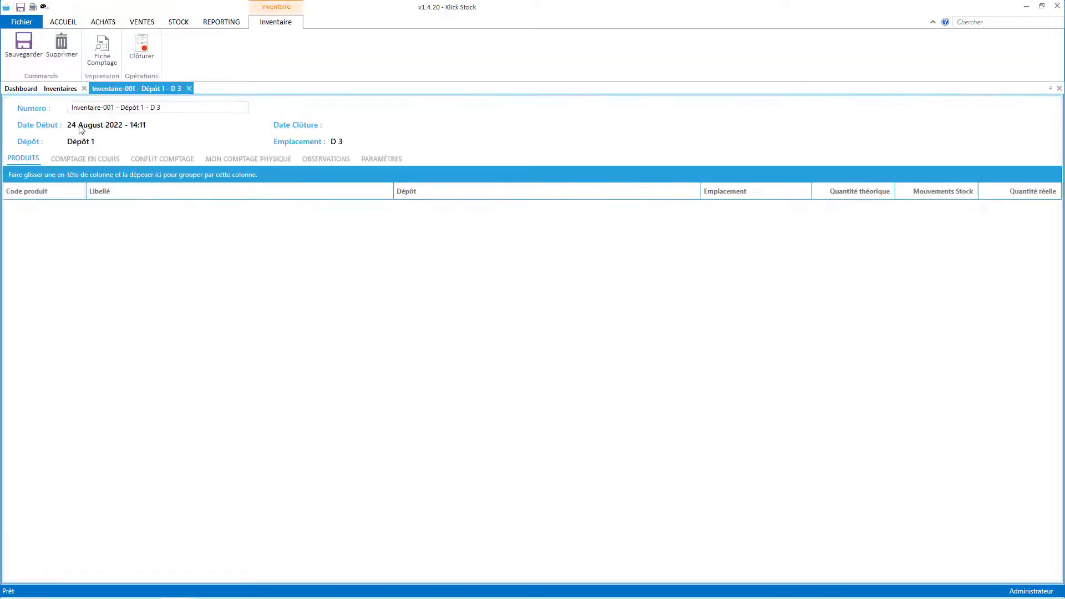
pyautogui.click(61, 42)
pyautogui.press('Return')
pyautogui.doubleClick(74, 137)
pyautogui.click(62, 55)
pyautogui.press('Return')
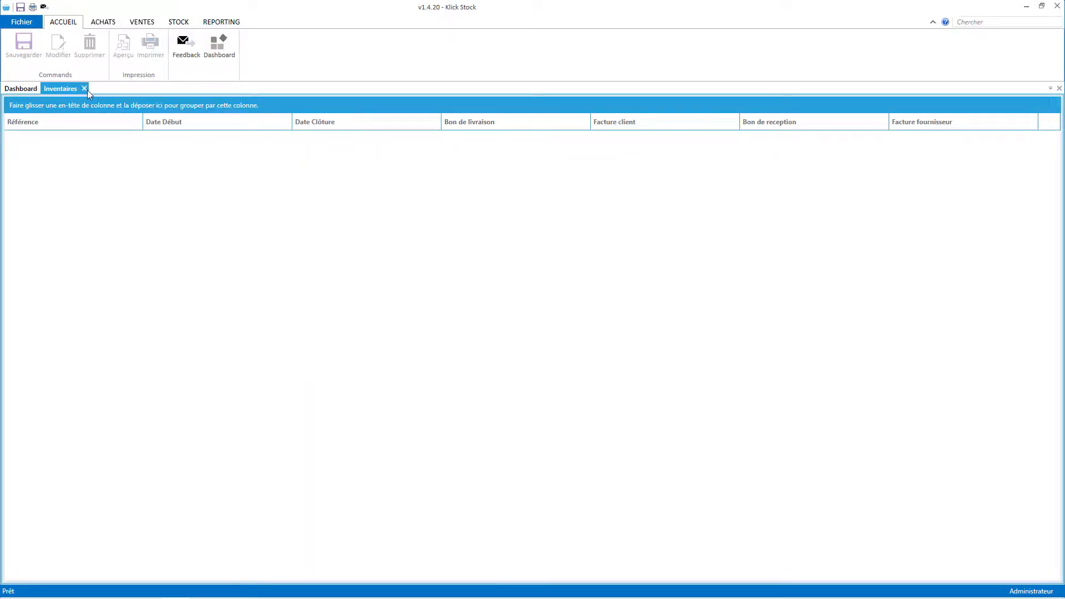
# Start a new partial inventory with the option "Démarrer un inventaire pour chaque emplacement dans tous les dépôts".
pyautogui.click(177, 23)
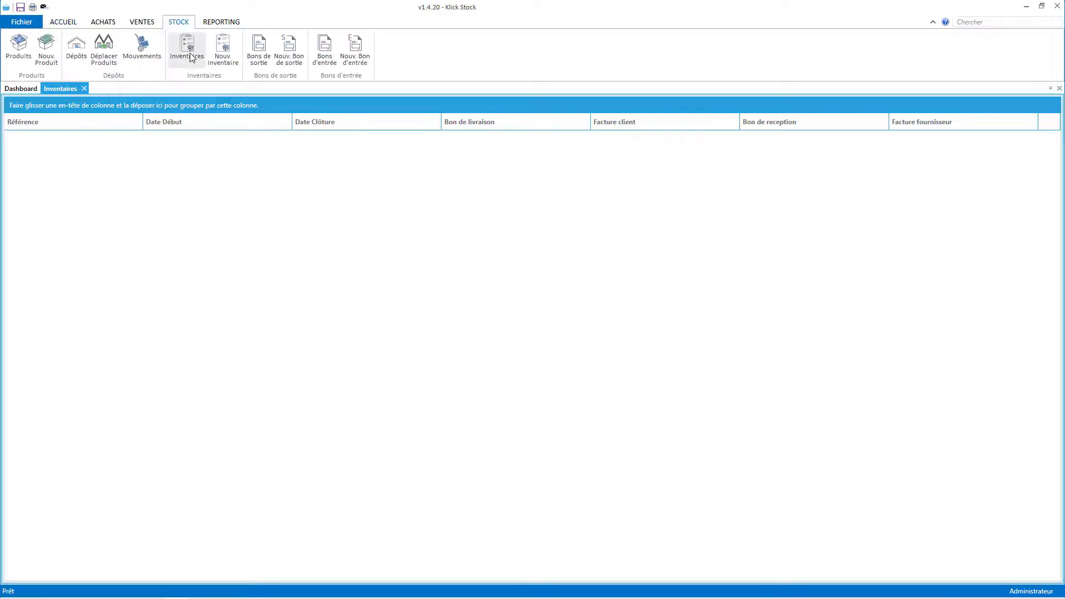
pyautogui.click(223, 49)
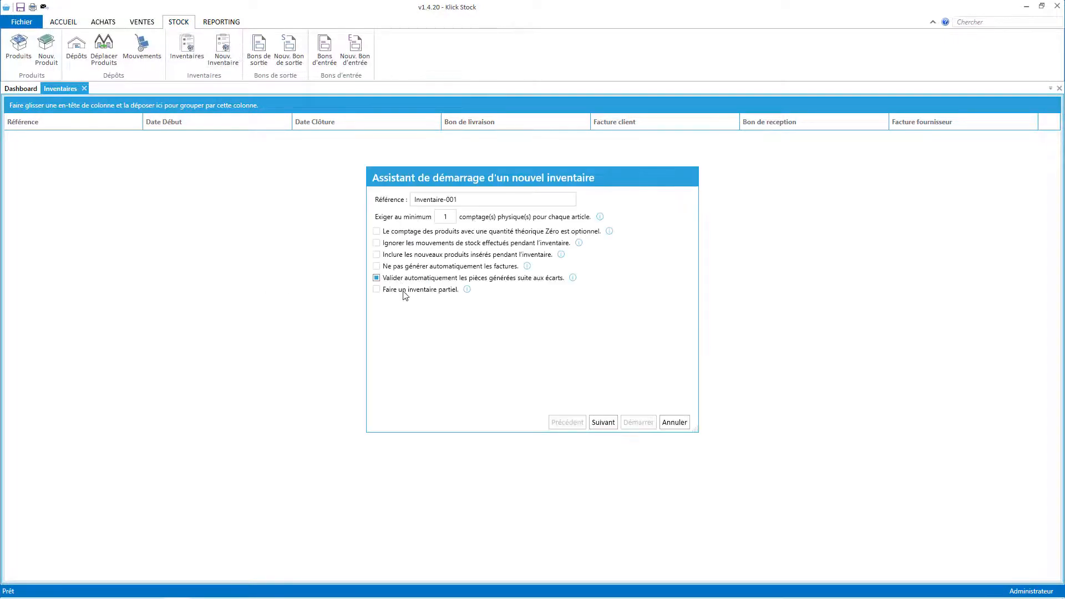
pyautogui.click(403, 290)
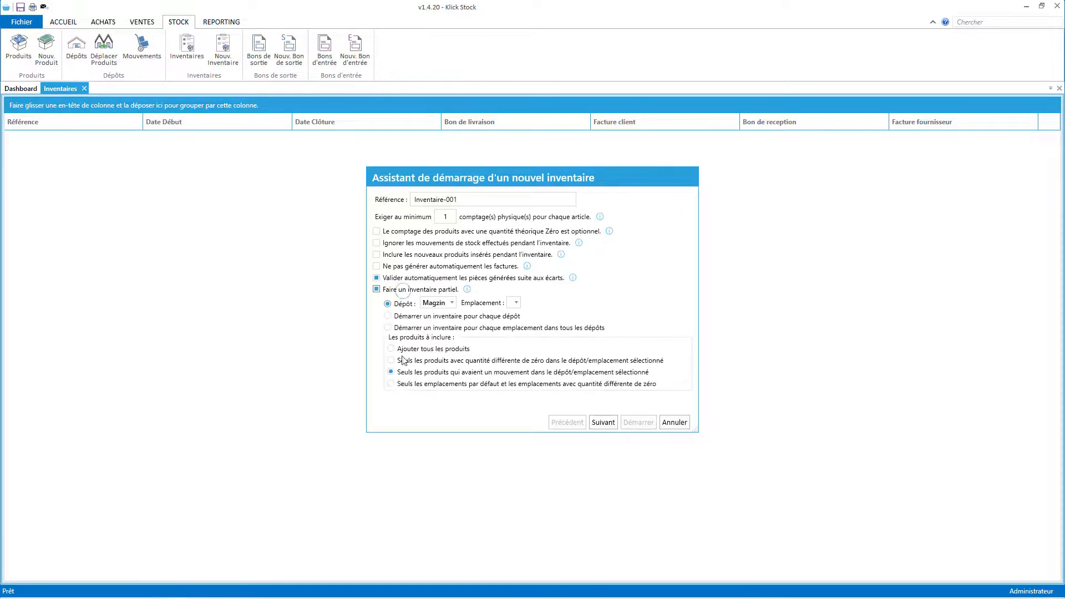
pyautogui.click(478, 328)
pyautogui.click(604, 423)
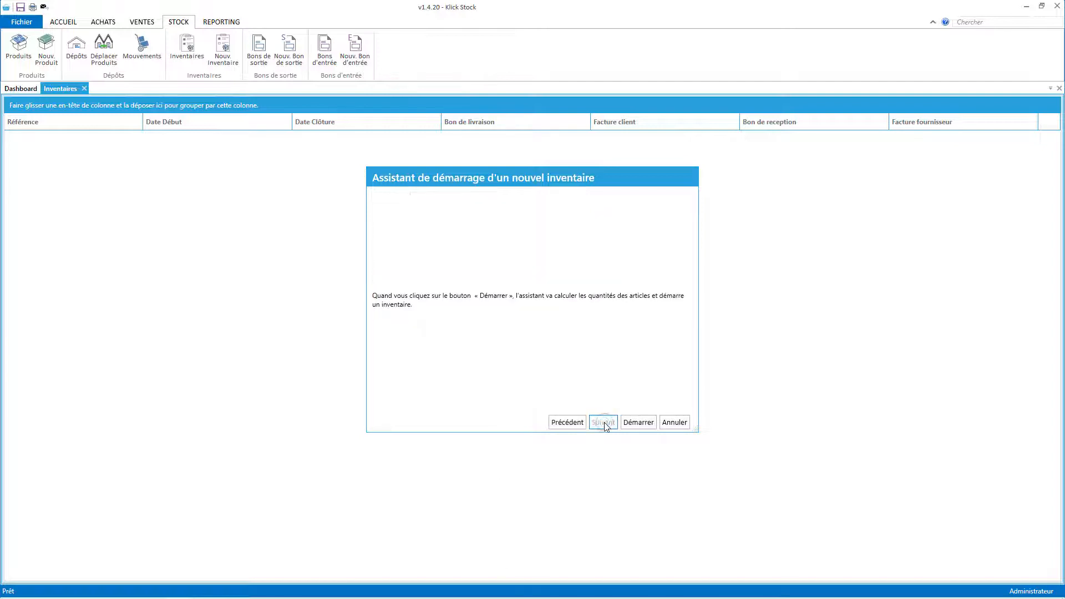
pyautogui.click(638, 423)
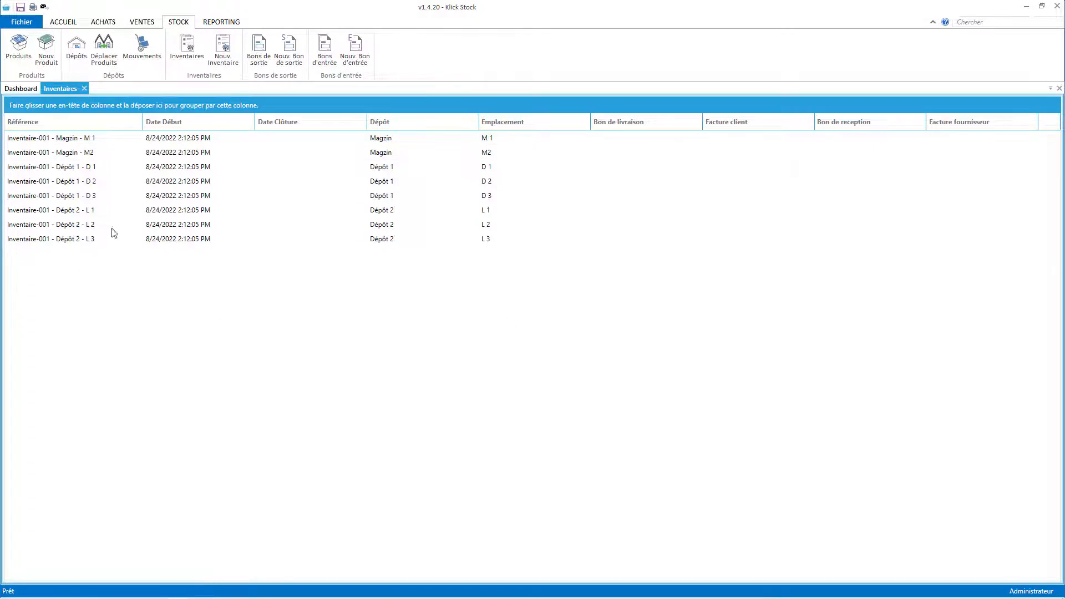
# Open the inventory for location M 1 of the Magzin depot and delete it.
pyautogui.doubleClick(119, 136)
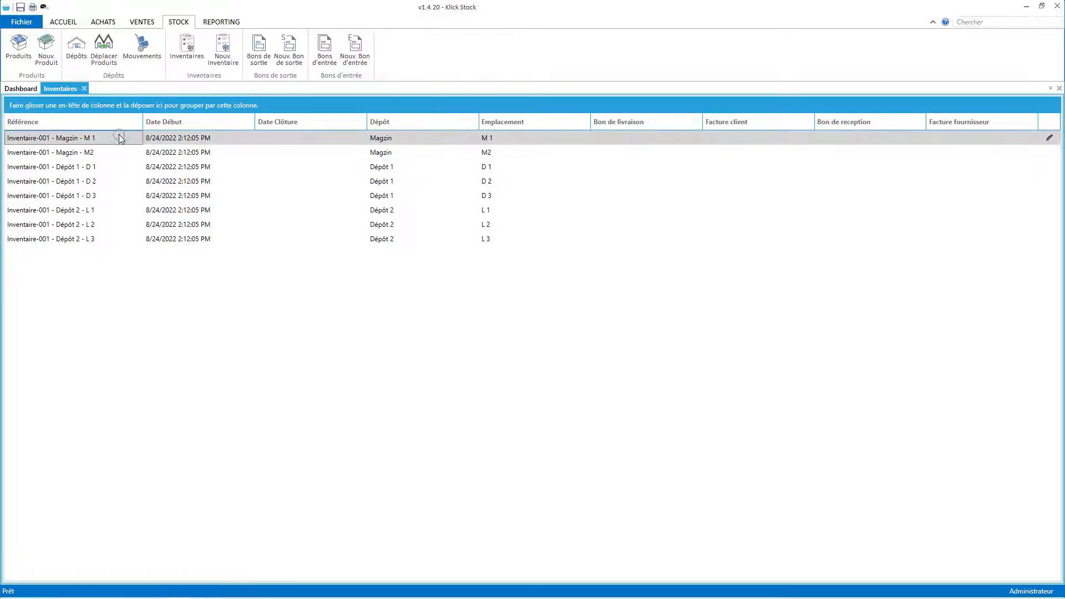
pyautogui.click(70, 39)
pyautogui.press('Return')
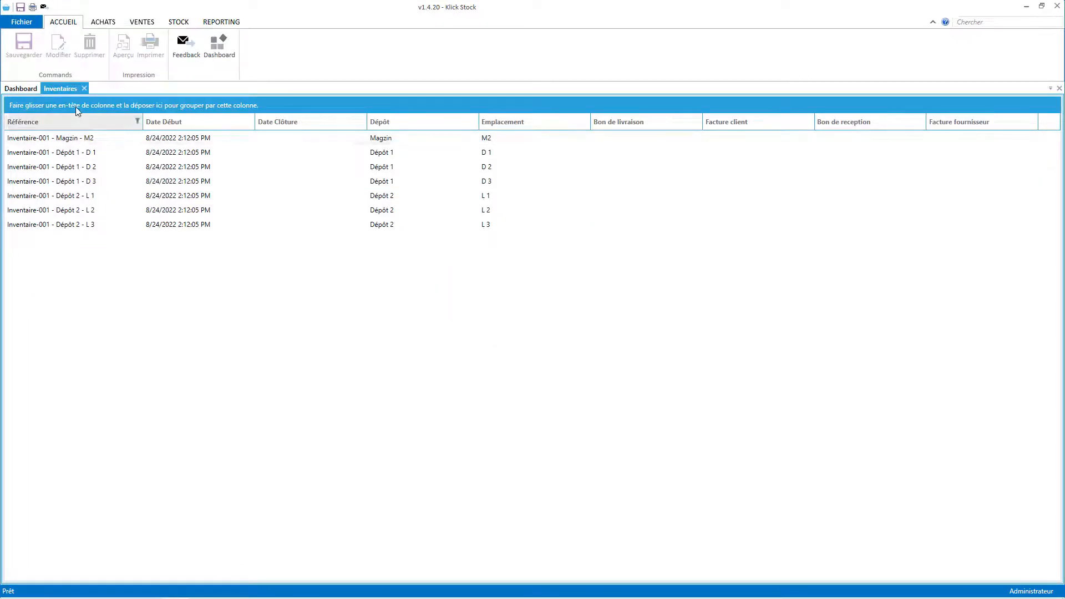
# Dock the inventories list below the document area, open all remaining inventories from M2 to L 3, and close the list.
pyautogui.middleClick(66, 91)
pyautogui.moveTo(484, 473); pyautogui.dragTo(533, 350)
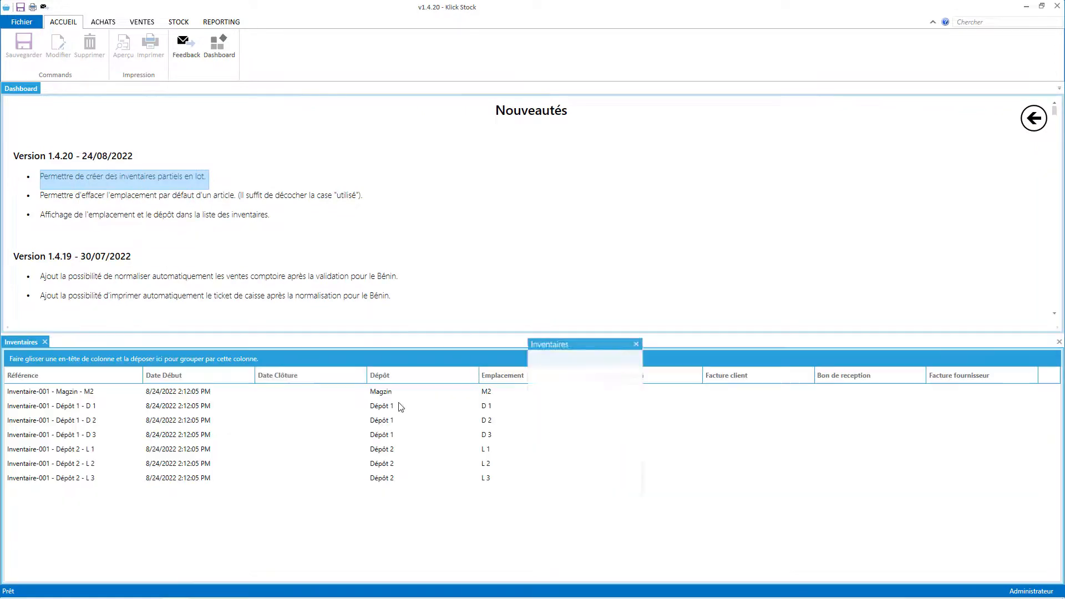
pyautogui.doubleClick(147, 391)
pyautogui.doubleClick(83, 405)
pyautogui.doubleClick(86, 421)
pyautogui.doubleClick(81, 434)
pyautogui.doubleClick(79, 449)
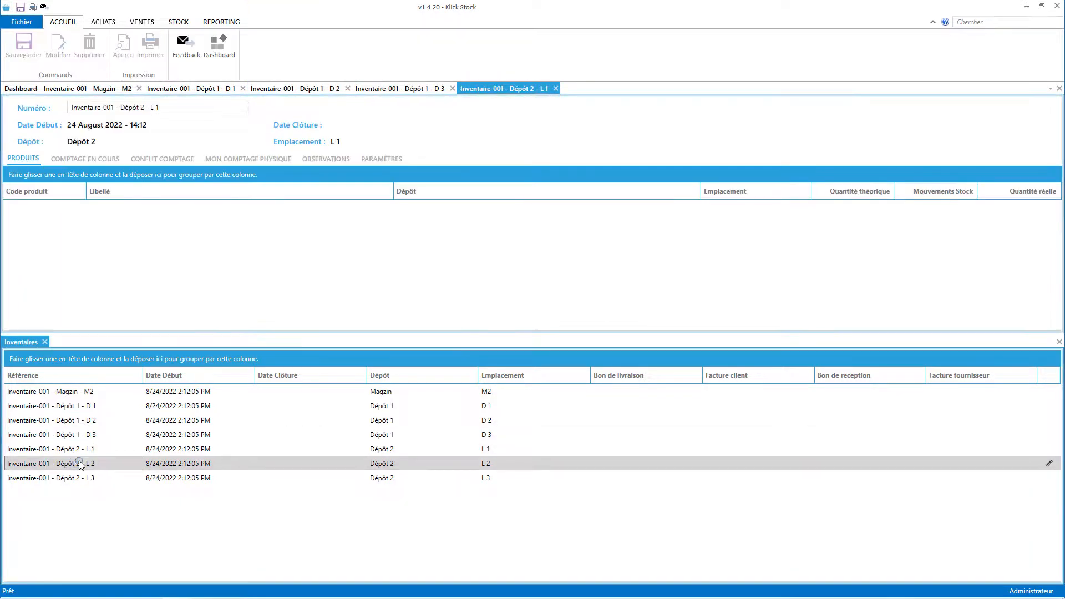
pyautogui.doubleClick(78, 463)
pyautogui.doubleClick(79, 478)
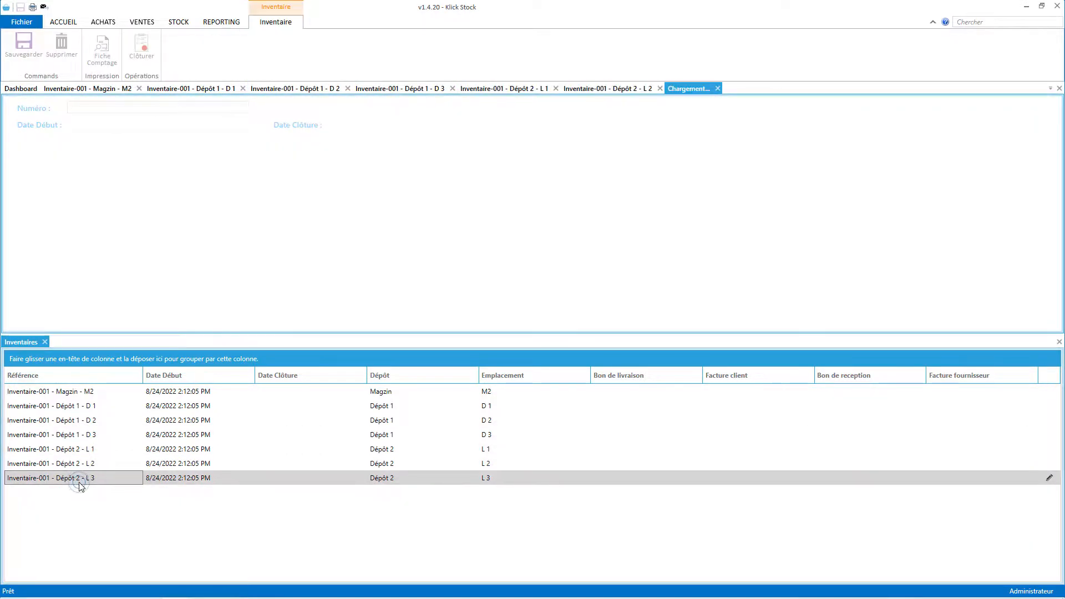
pyautogui.click(45, 342)
# Delete all the open inventories one after another, from Dépôt 2 - L 3 back to Magzin - M2.
pyautogui.click(56, 47)
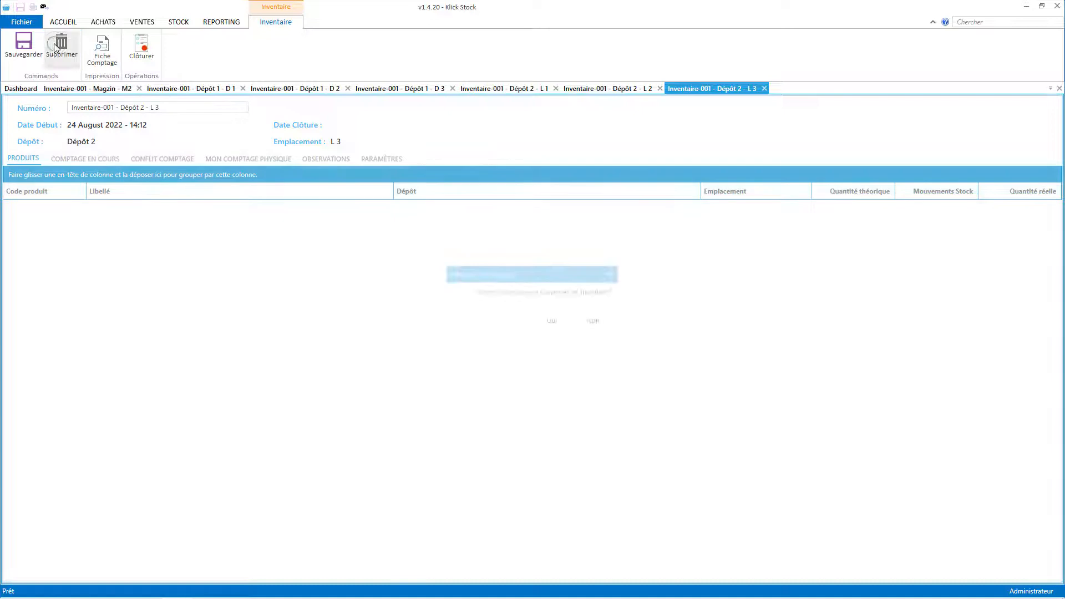
pyautogui.press('Return')
pyautogui.click(54, 44)
pyautogui.press('Return')
pyautogui.click(55, 46)
pyautogui.press('Return')
pyautogui.click(55, 46)
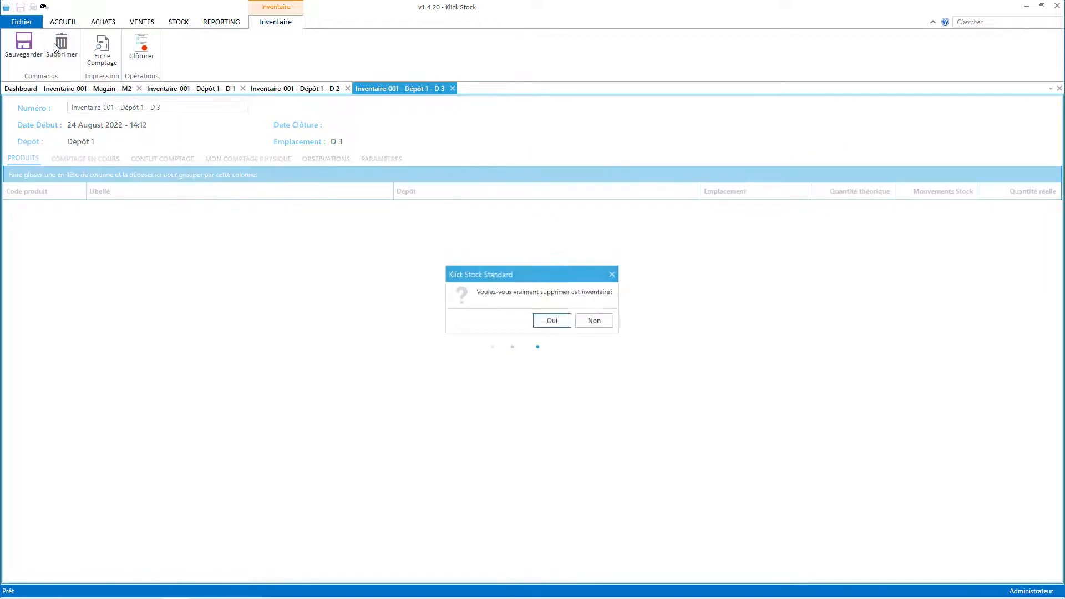
pyautogui.press('Return')
pyautogui.click(55, 46)
pyautogui.press('Return')
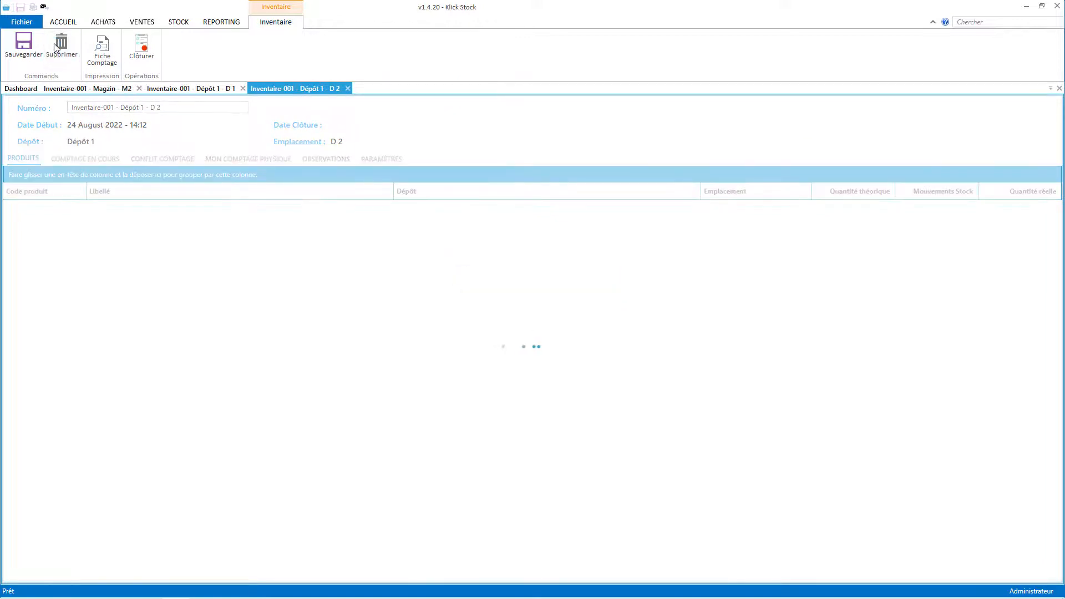
pyautogui.click(55, 45)
pyautogui.press('Return')
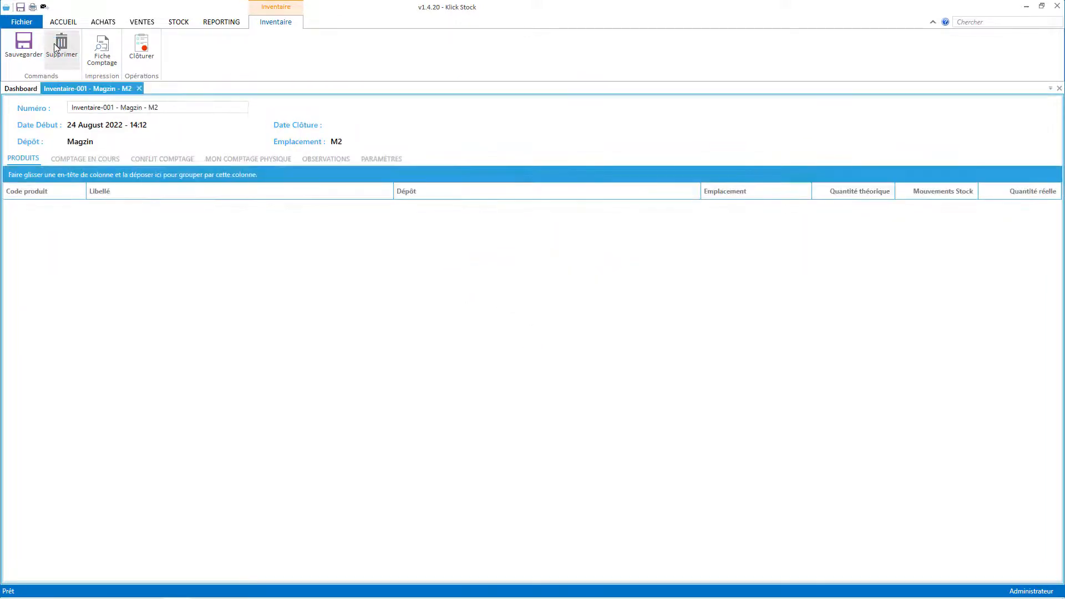
pyautogui.click(55, 46)
pyautogui.press('Return')
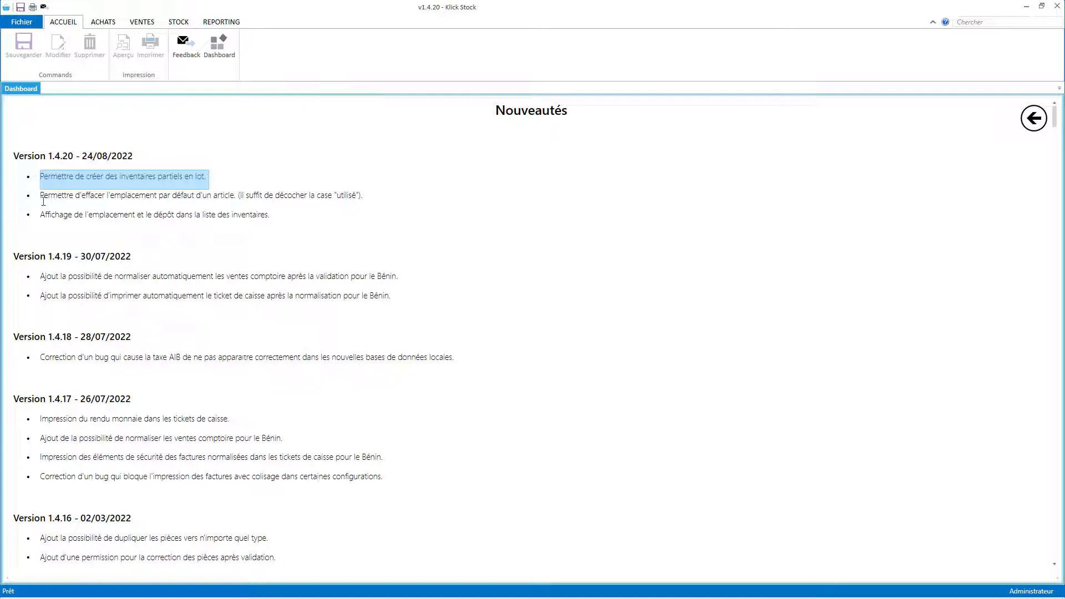
# Highlight the release note on clearing default locations, open product P1, and save D 2 as its default location in Dépôt 1.
pyautogui.moveTo(40, 202); pyautogui.dragTo(221, 203)
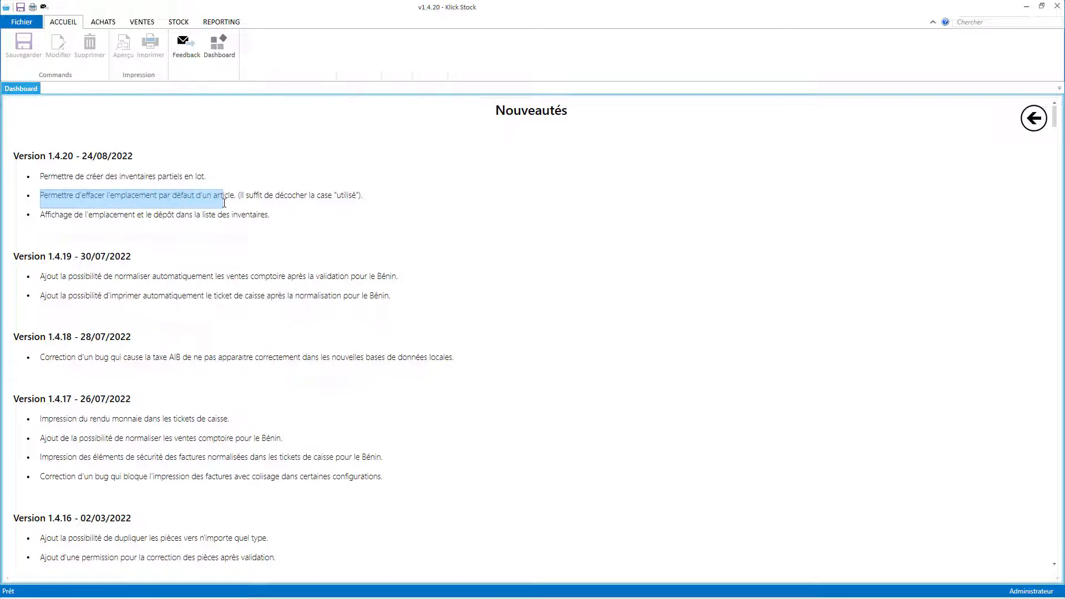
pyautogui.click(178, 21)
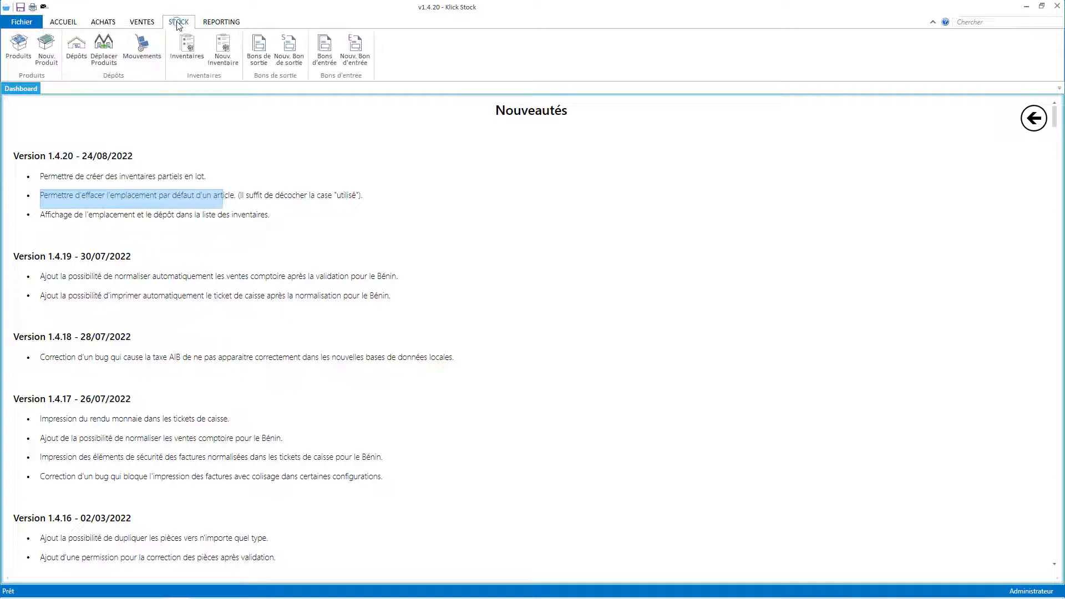
pyautogui.click(15, 50)
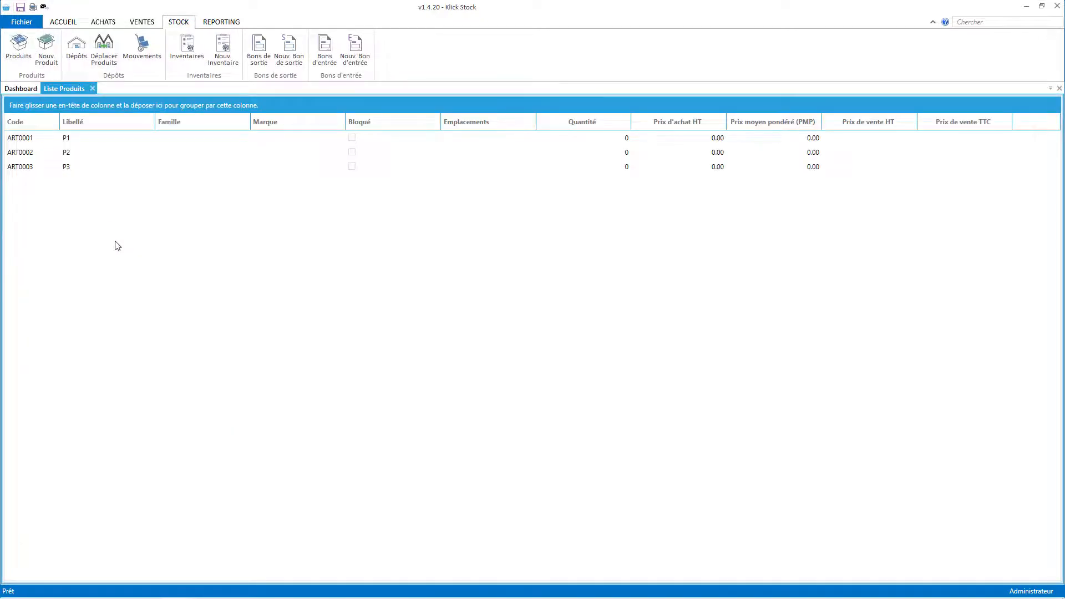
pyautogui.doubleClick(82, 143)
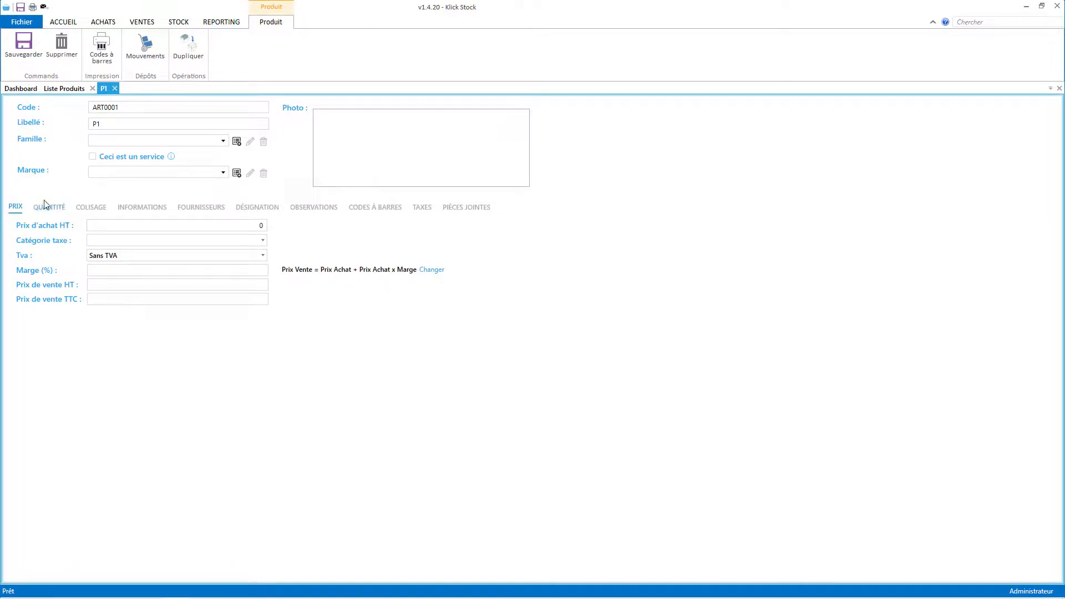
pyautogui.click(44, 206)
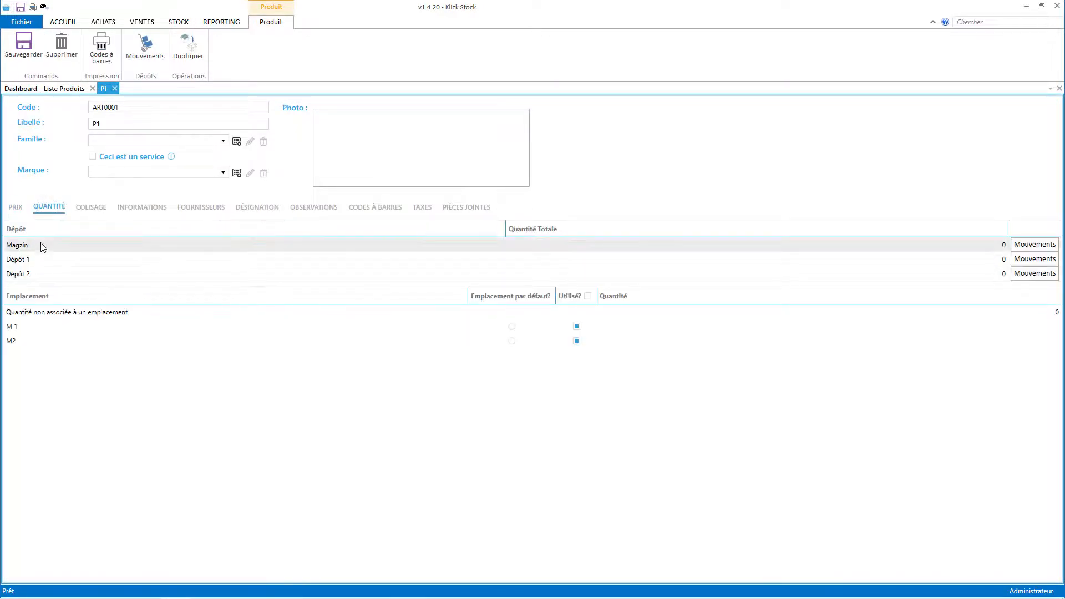
pyautogui.click(62, 259)
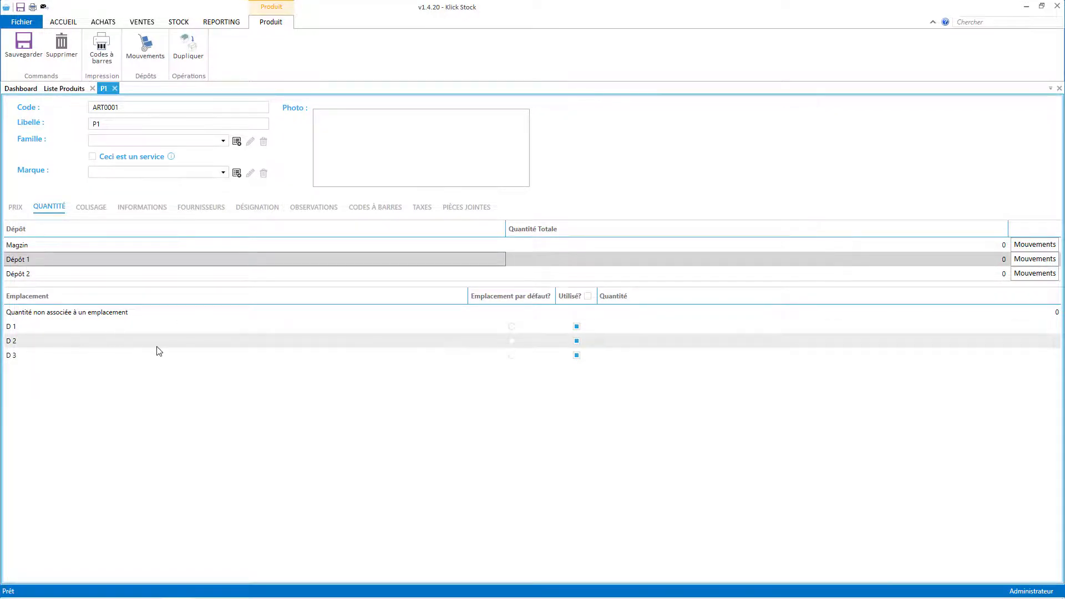
pyautogui.click(512, 341)
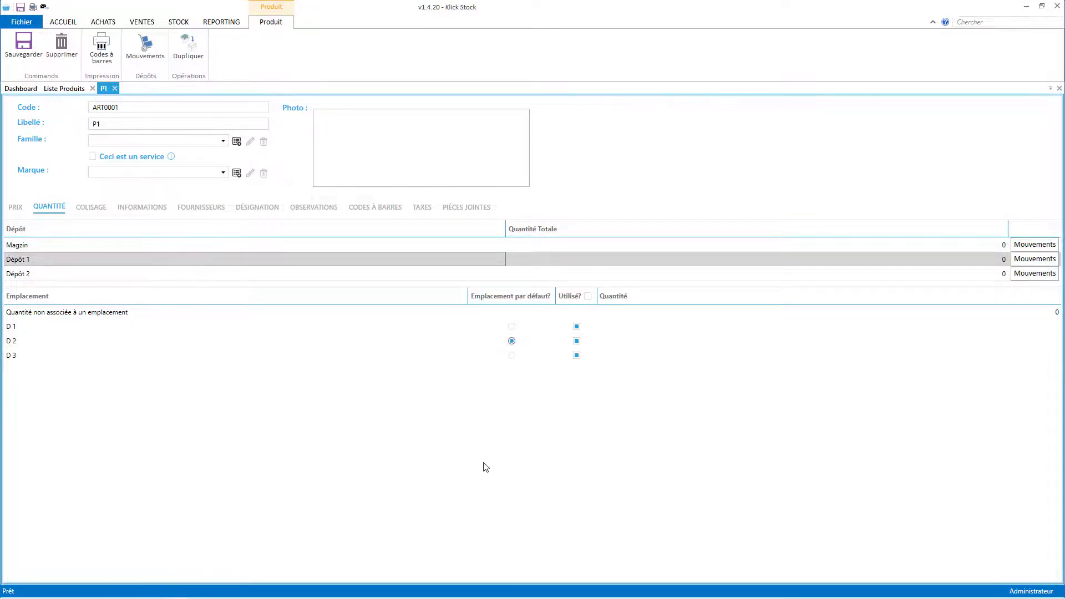
pyautogui.click(23, 47)
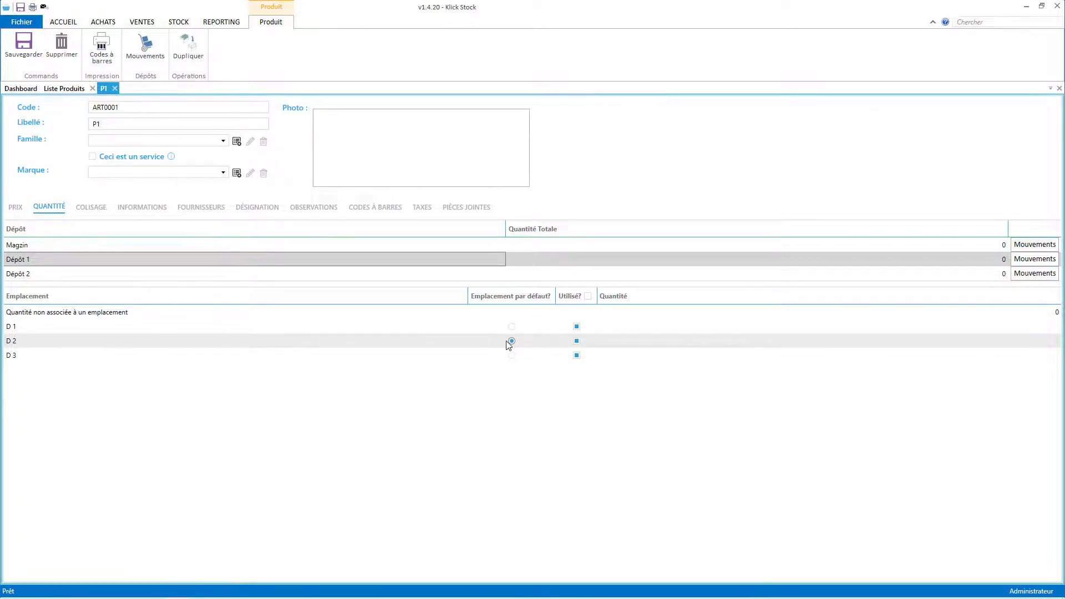
# Try D 1 as the default location in Dépôt 1, return to D 2 and save the product.
pyautogui.click(511, 327)
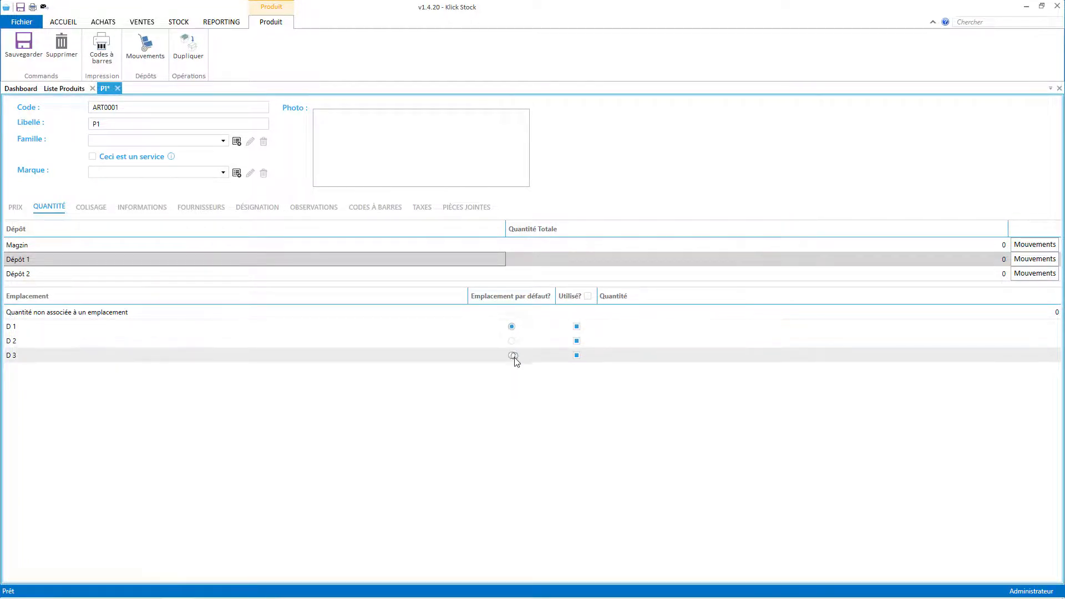
pyautogui.click(512, 340)
pyautogui.click(23, 45)
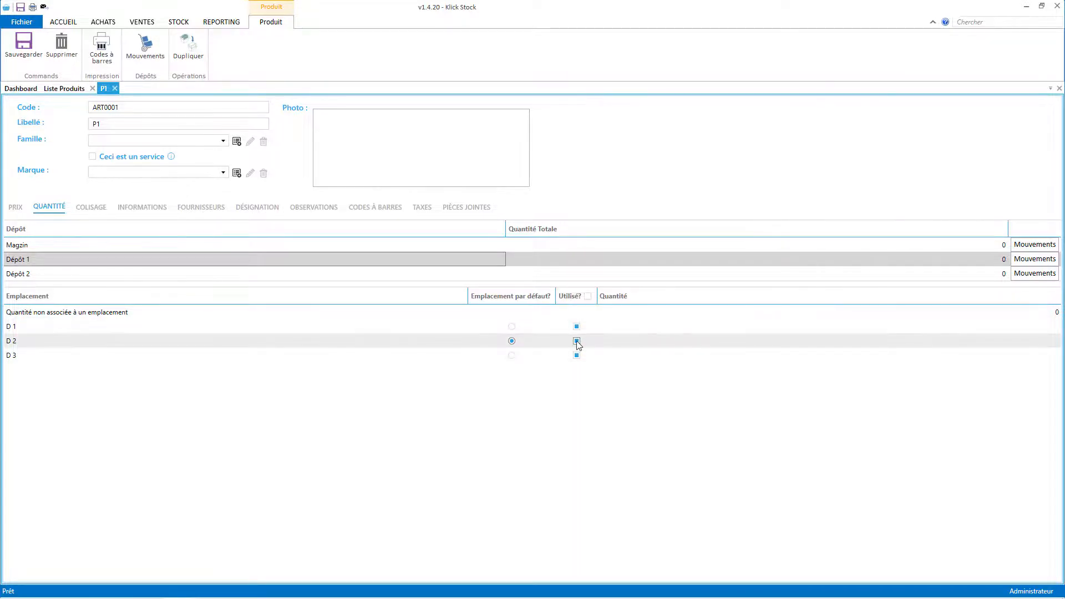
# Clear the product's default location in Dépôt 1 by unchecking "Utilisé?" for D 2, and save.
pyautogui.click(576, 341)
pyautogui.click(23, 44)
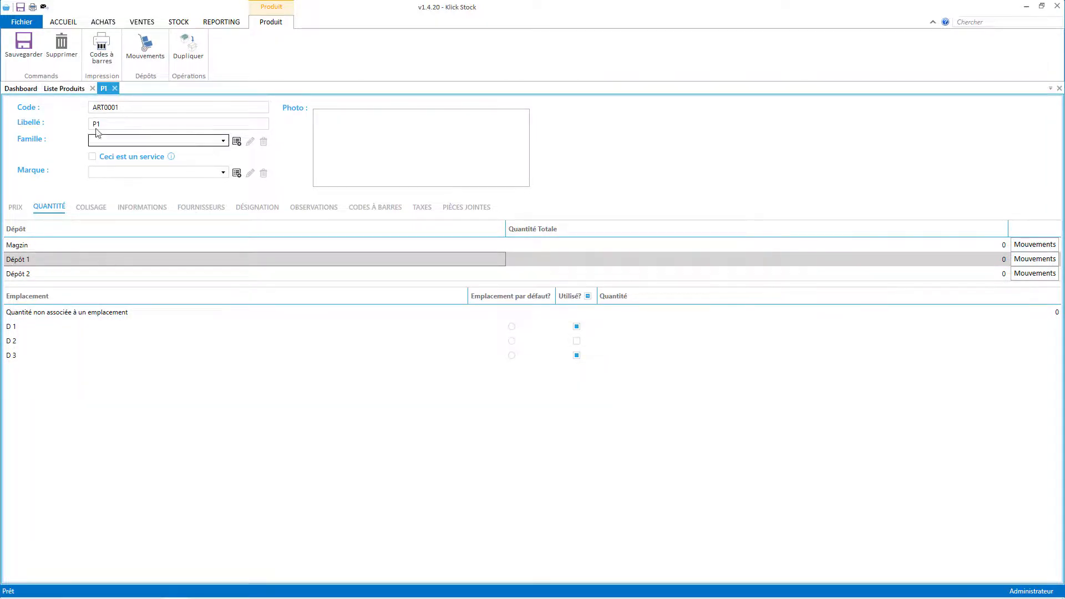
# Set D 2 in Dépôt 1 and L 3 in Dépôt 2 as the default locations of product P1, and save.
pyautogui.click(512, 340)
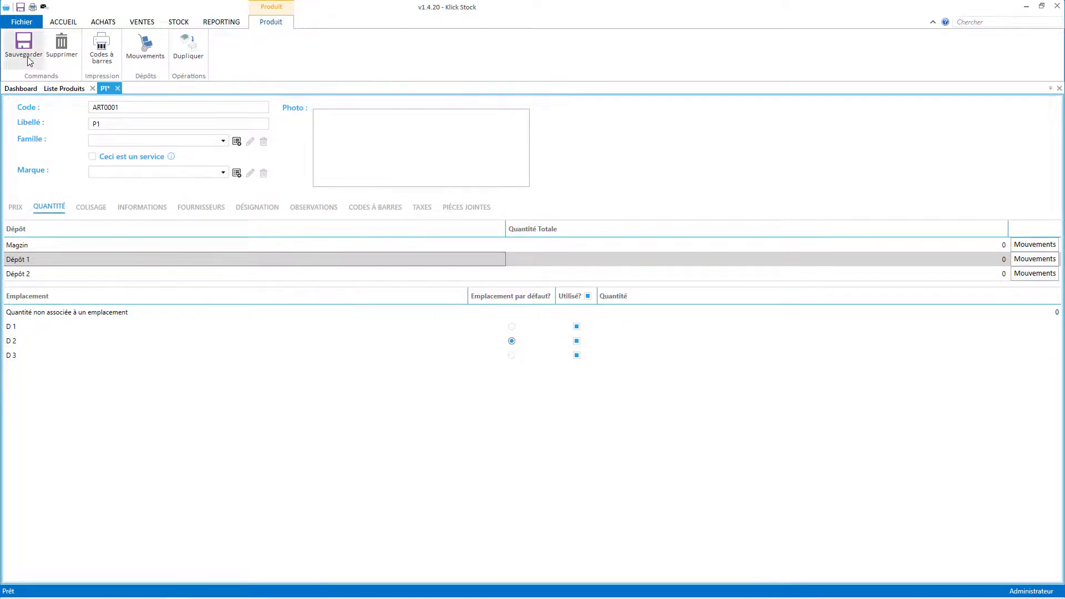
pyautogui.click(54, 272)
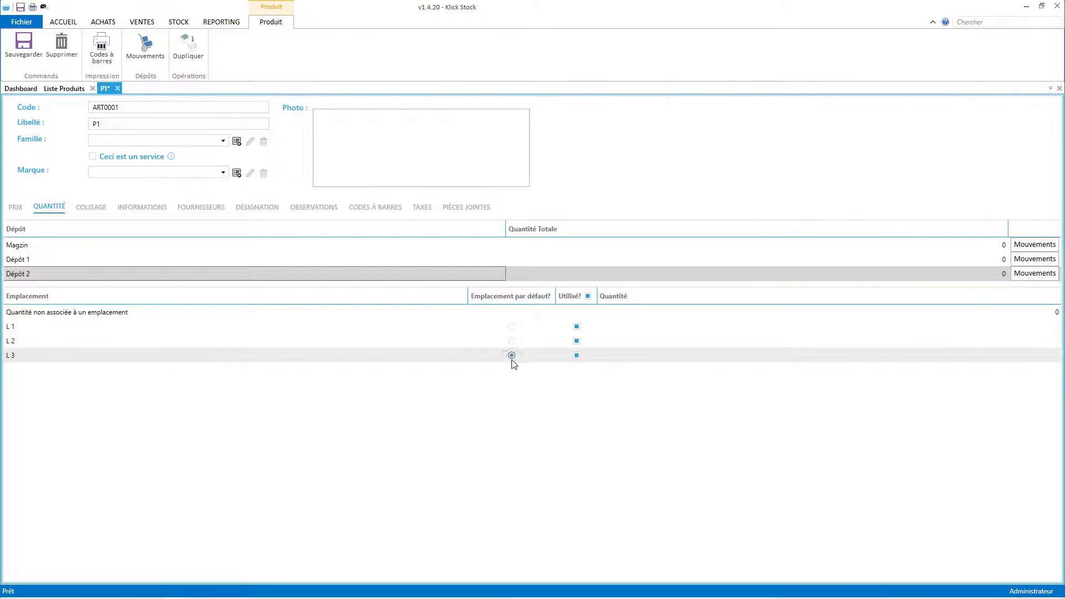
pyautogui.click(25, 50)
pyautogui.click(32, 259)
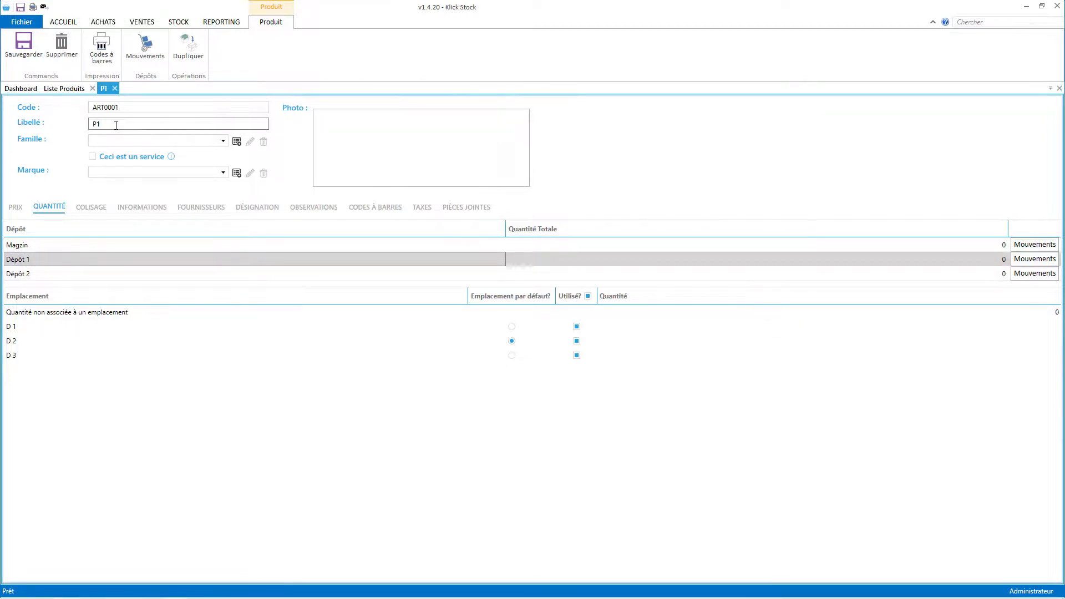
pyautogui.click(44, 274)
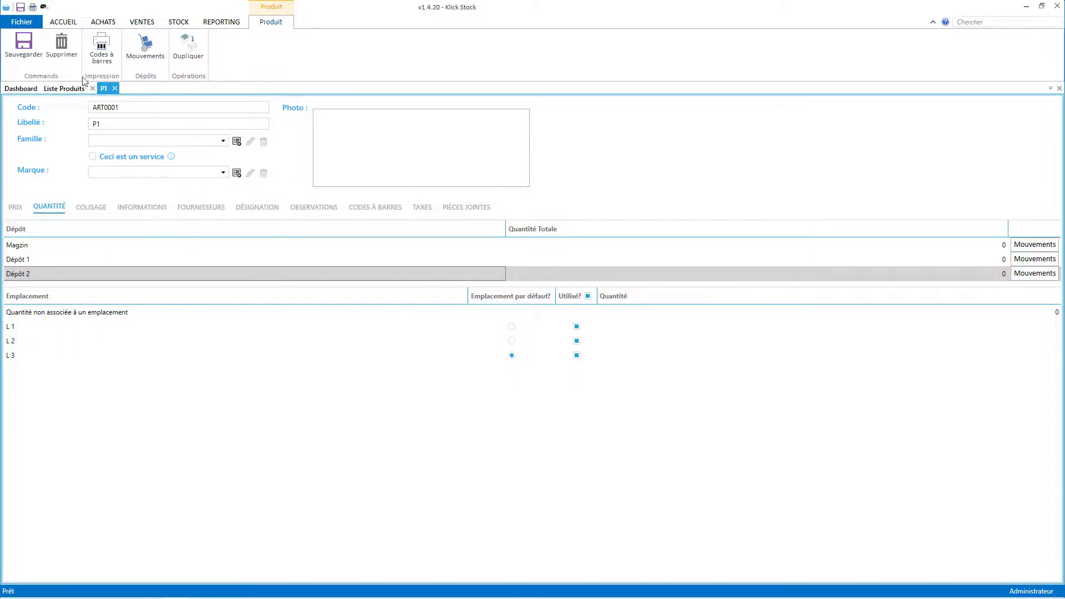
pyautogui.click(27, 45)
# Start partial inventory Inventaire-001 for Dépôt 2, including only default locations and locations with a non-zero quantity.
pyautogui.click(145, 22)
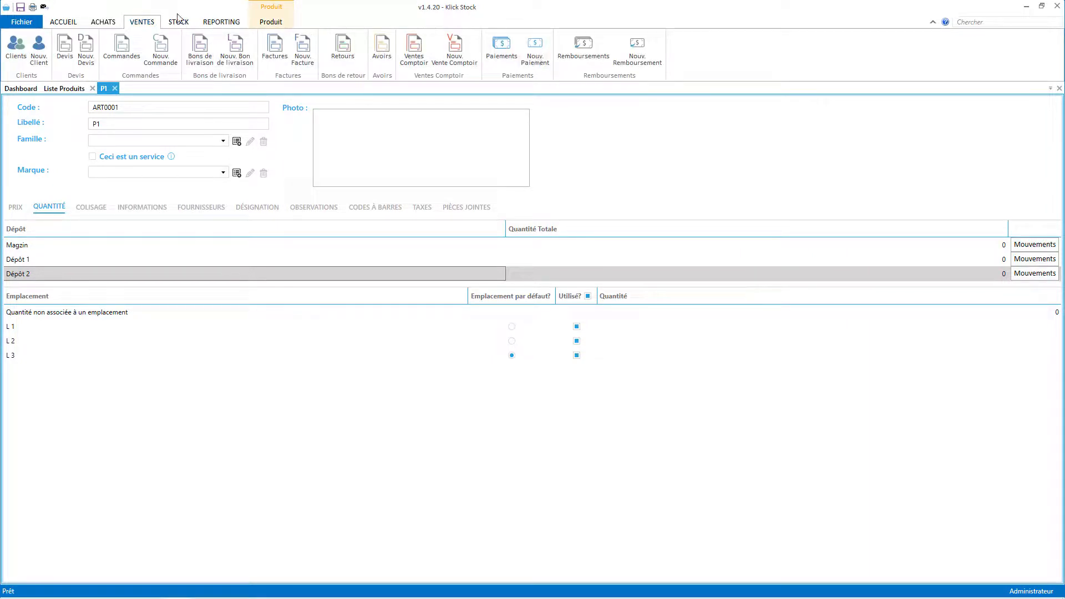
pyautogui.click(178, 22)
pyautogui.click(223, 50)
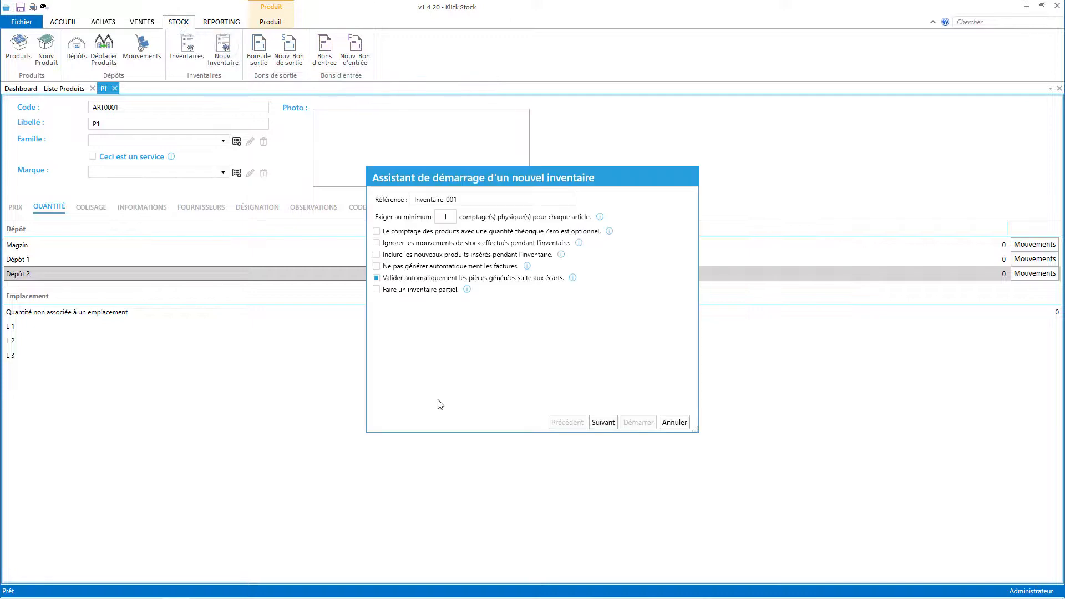
pyautogui.click(417, 289)
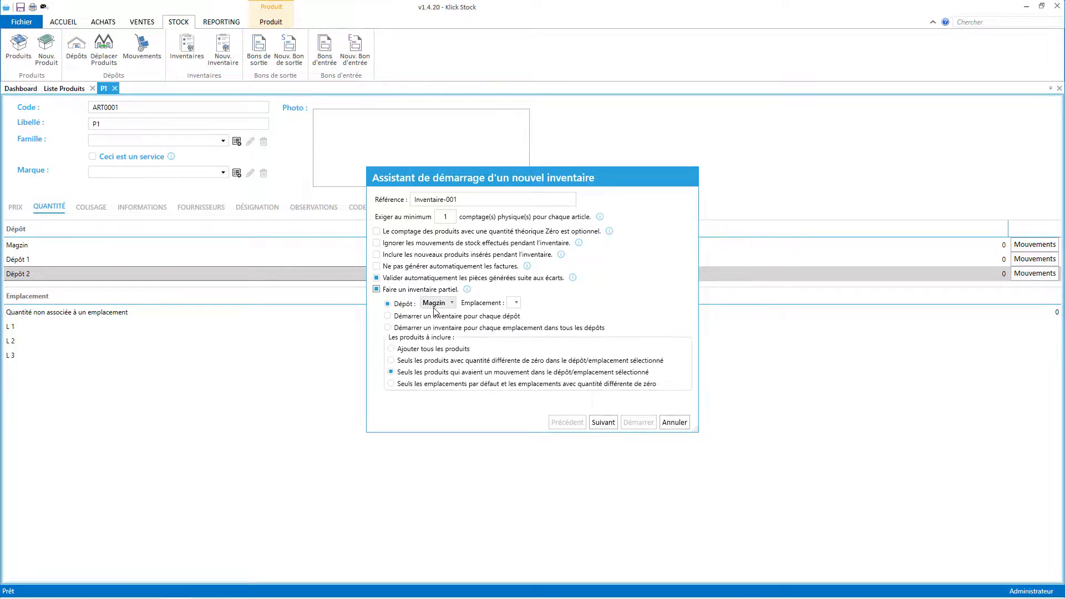
pyautogui.click(434, 307)
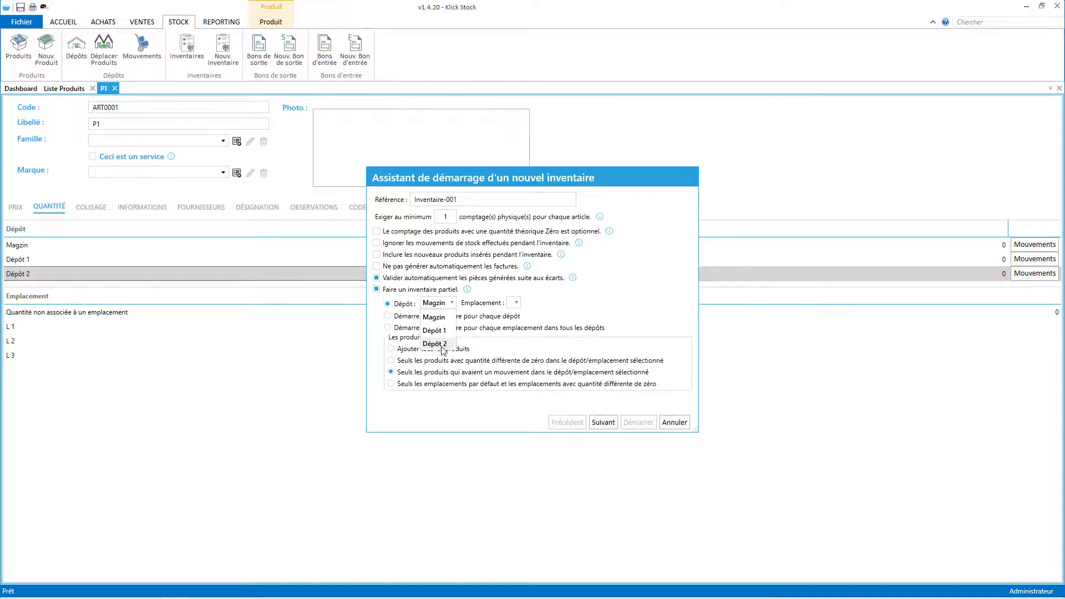
pyautogui.click(442, 345)
pyautogui.click(429, 384)
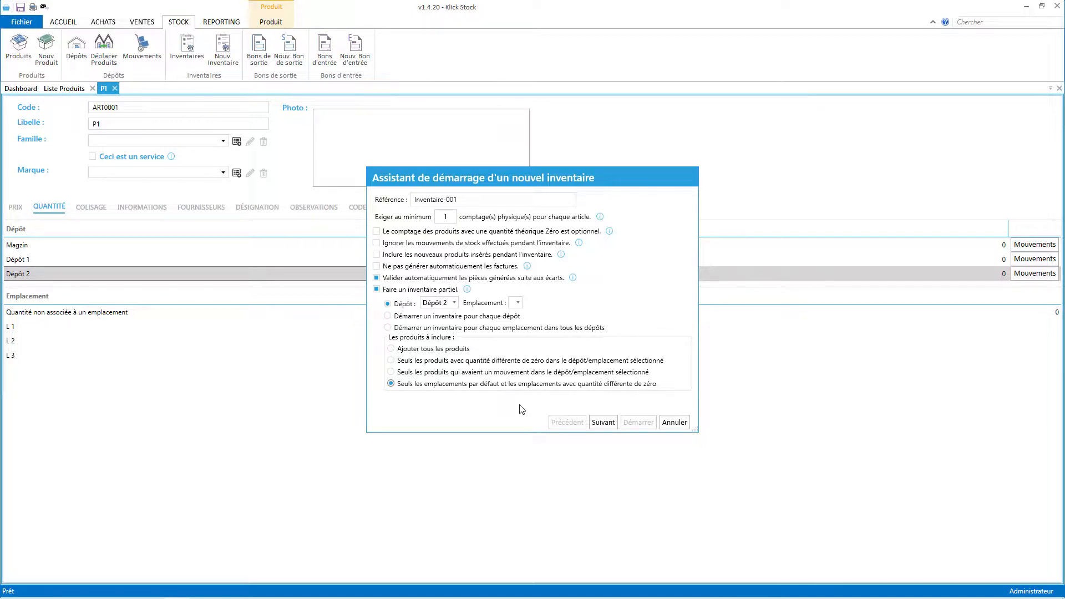
pyautogui.click(607, 427)
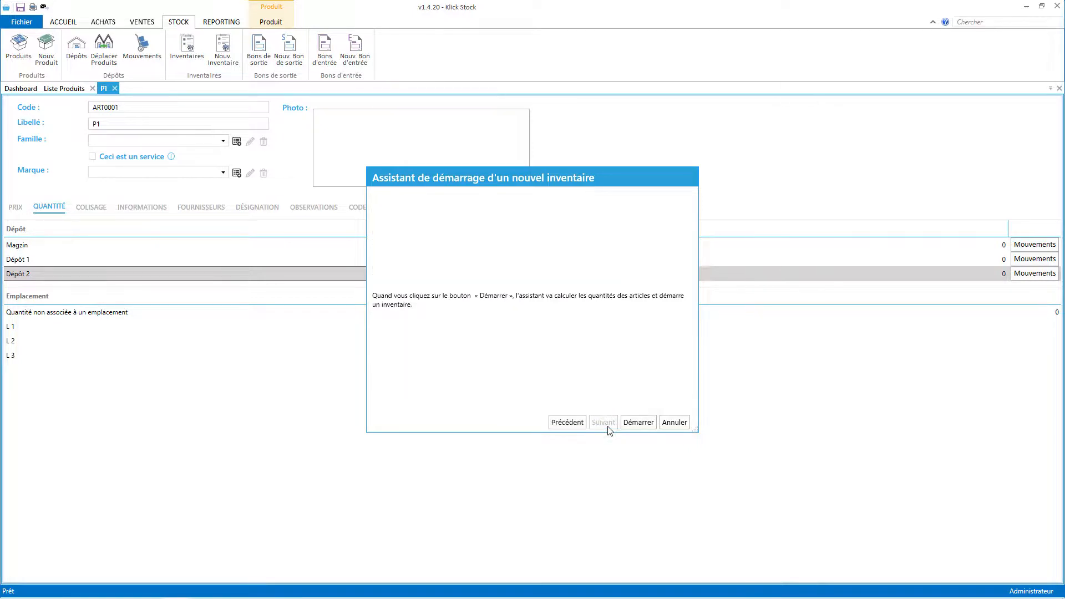
pyautogui.click(637, 422)
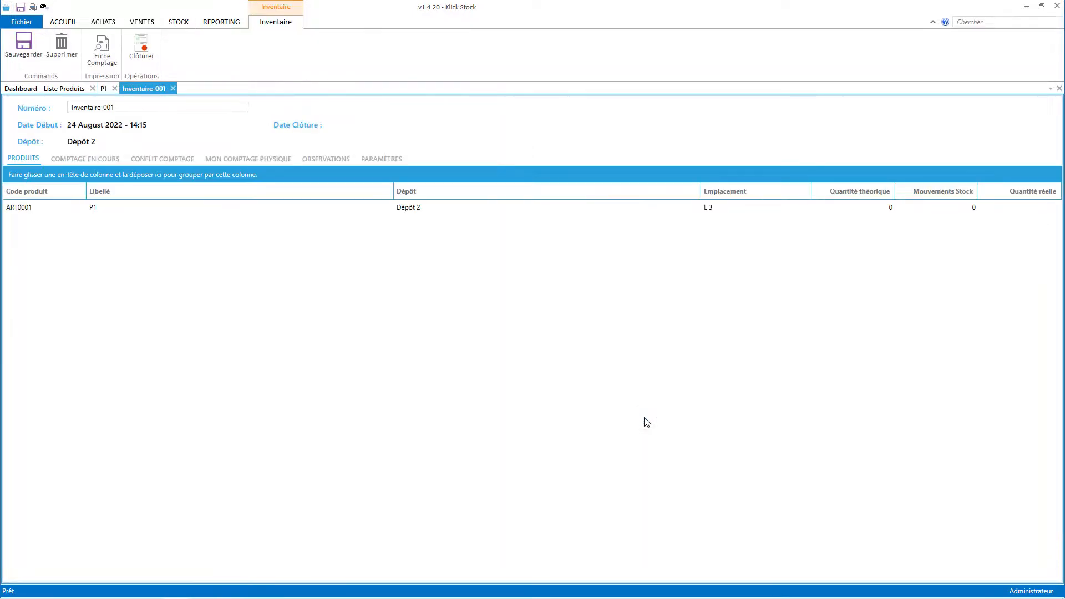
# Check the P1 line in the Dépôt 2 inventory, and delete the inventory.
pyautogui.click(81, 209)
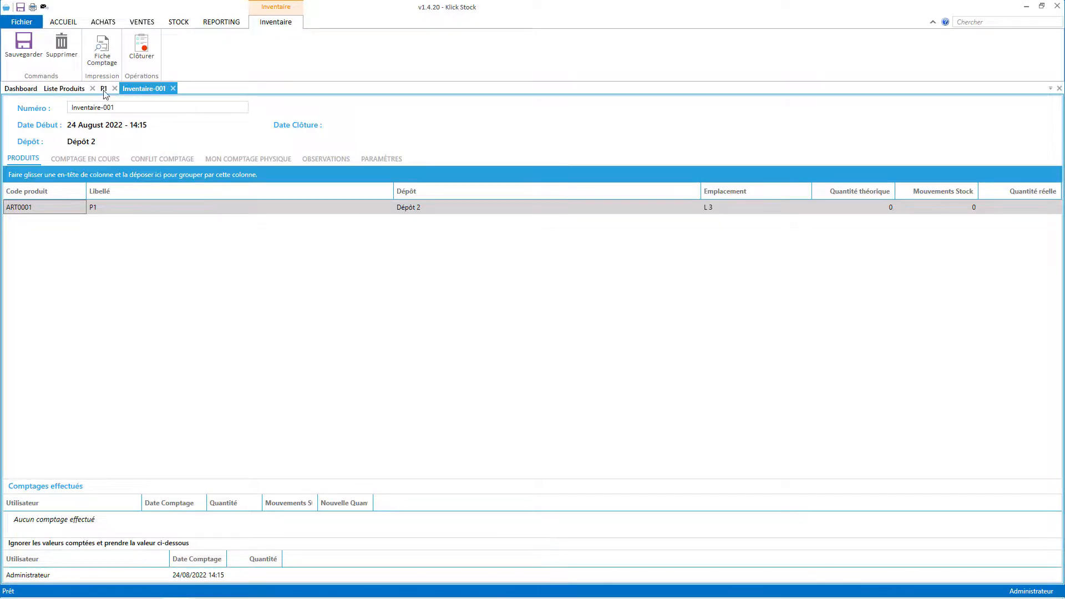
pyautogui.click(61, 44)
pyautogui.click(552, 322)
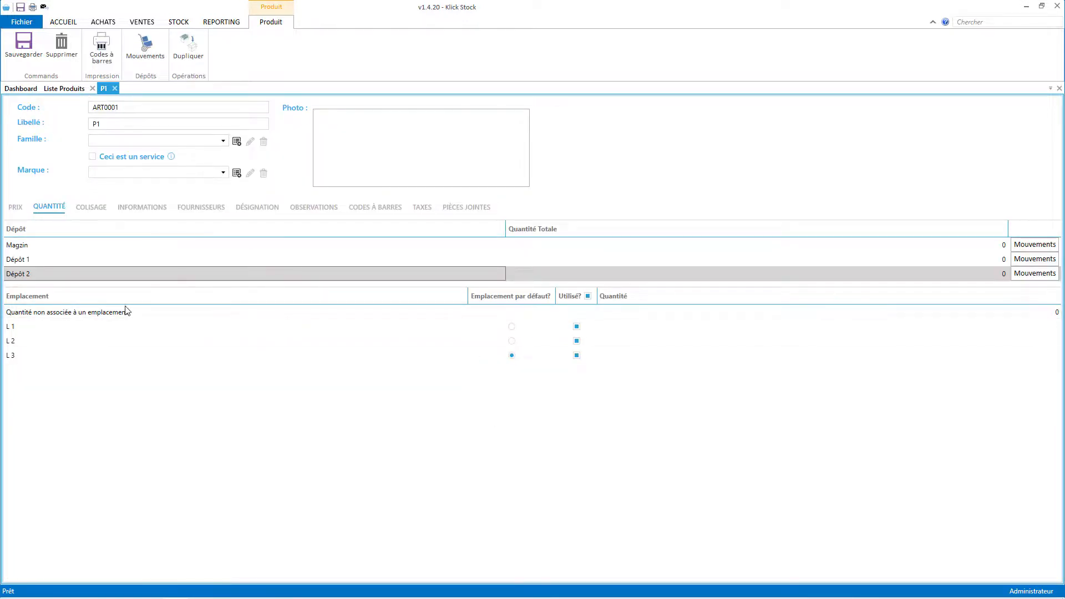
# Clear P1's default location in Dépôt 2 by unchecking "Utilisé?" for L 3, and save the product.
pyautogui.click(577, 355)
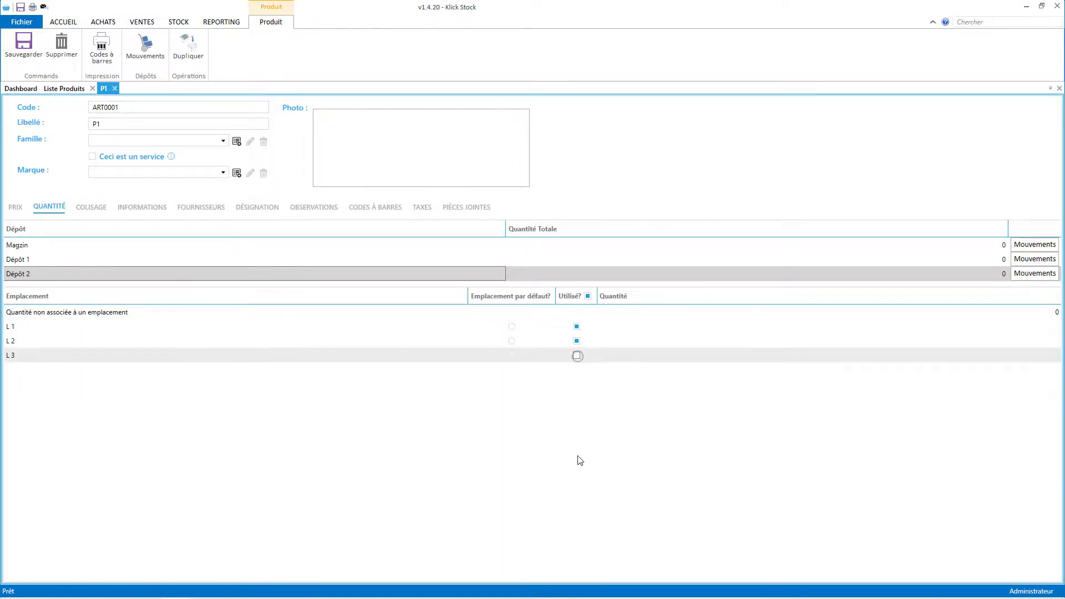
pyautogui.click(23, 43)
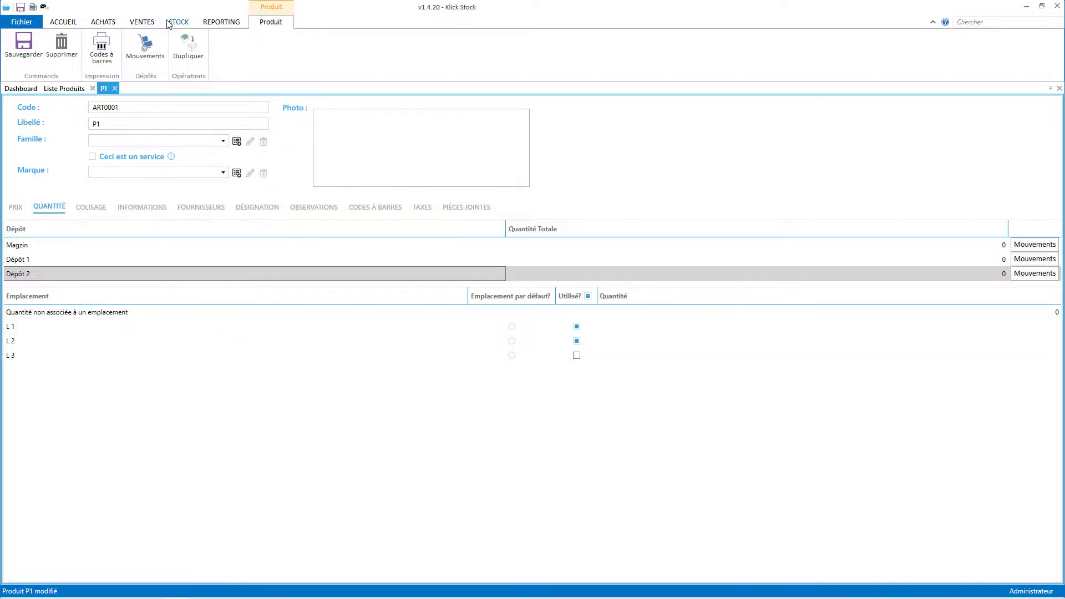
# Start another partial inventory of Dépôt 2 with only default and non-zero-quantity locations, check its product list, and delete it.
pyautogui.click(142, 21)
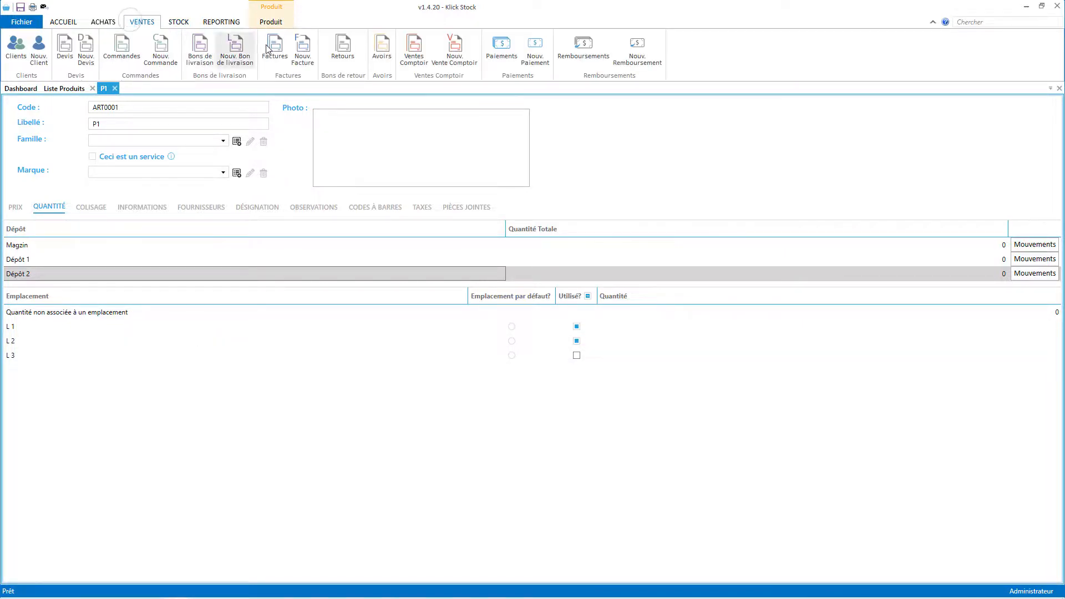
pyautogui.click(178, 23)
pyautogui.click(221, 50)
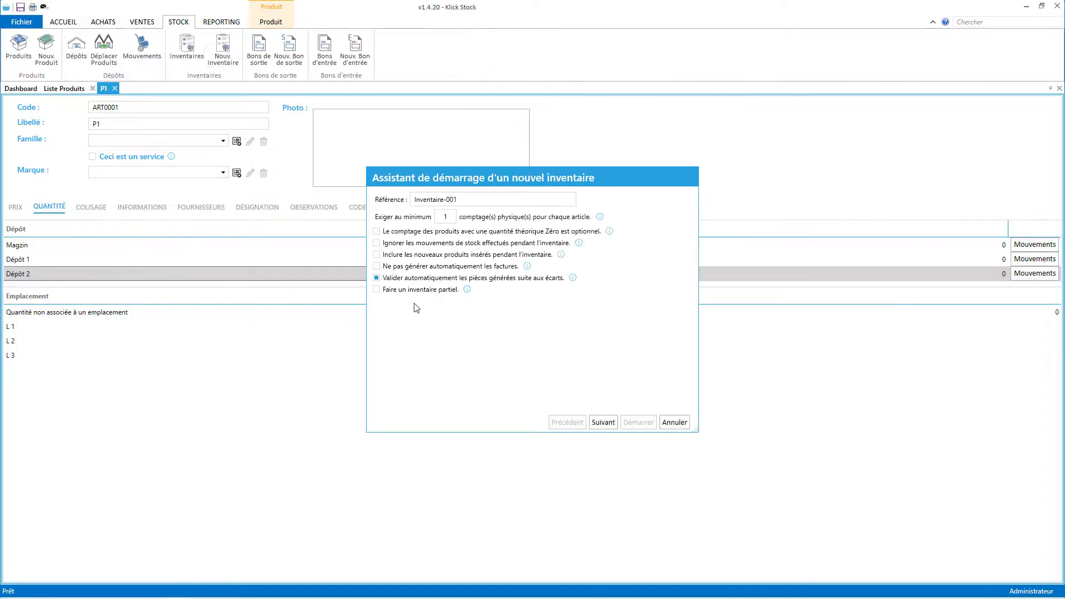
pyautogui.click(422, 291)
pyautogui.click(451, 303)
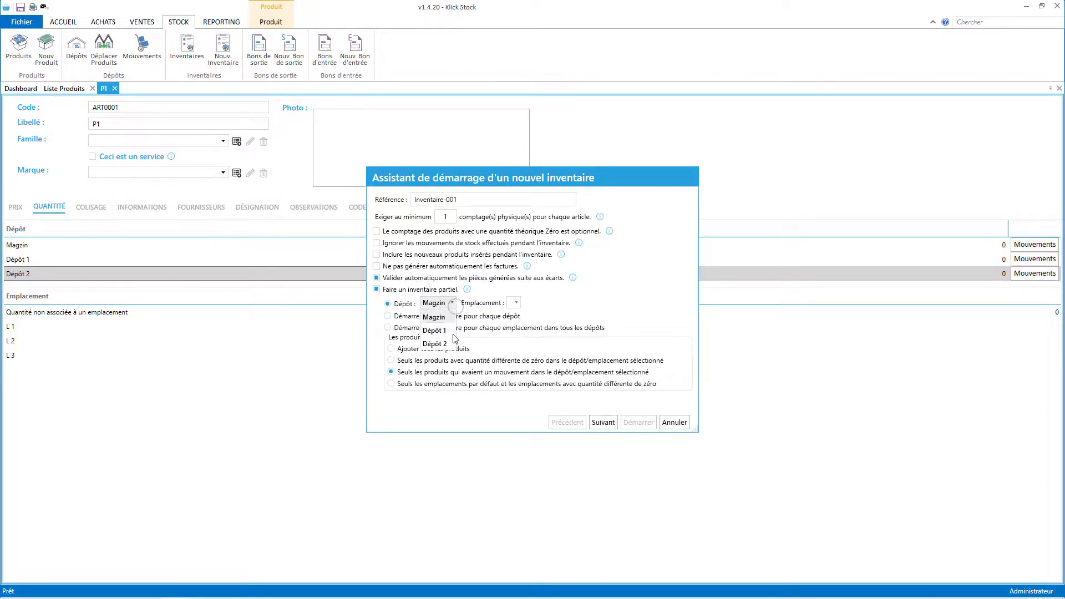
pyautogui.click(452, 349)
pyautogui.click(603, 422)
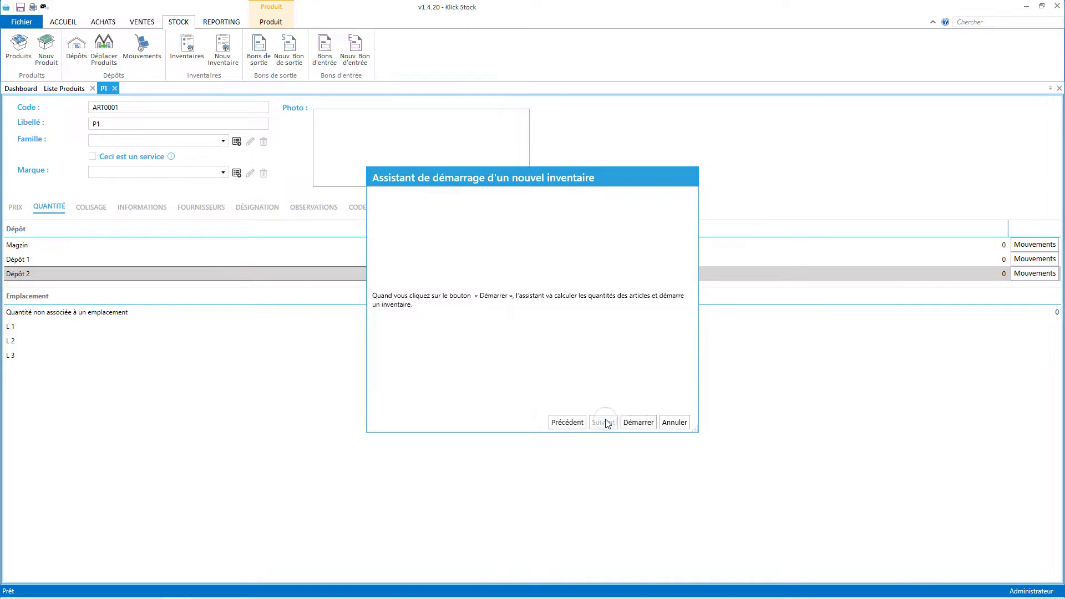
pyautogui.click(561, 421)
pyautogui.click(432, 383)
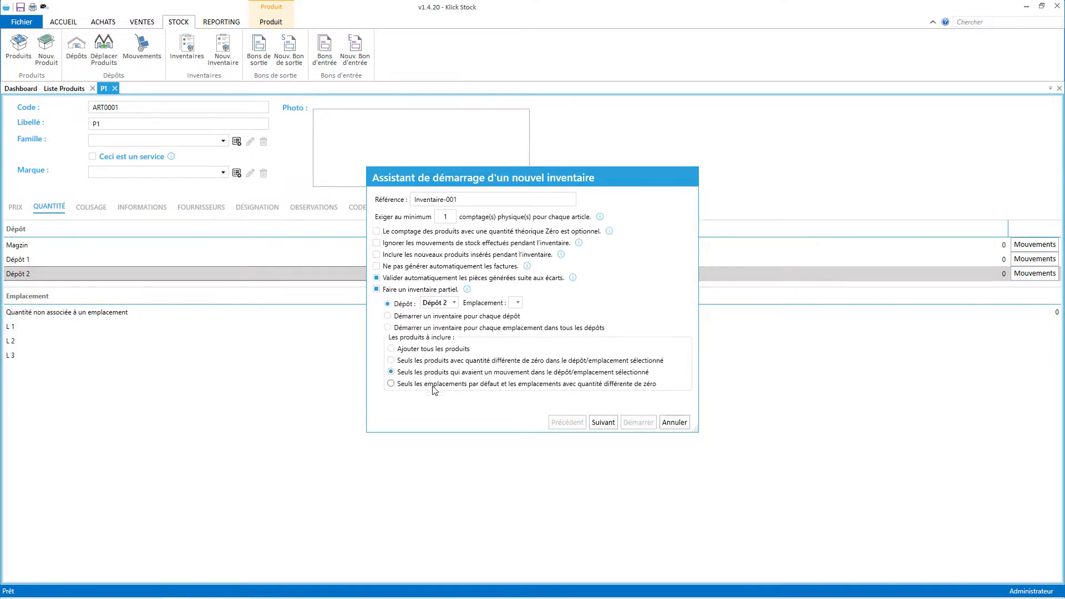
pyautogui.click(603, 422)
pyautogui.click(636, 422)
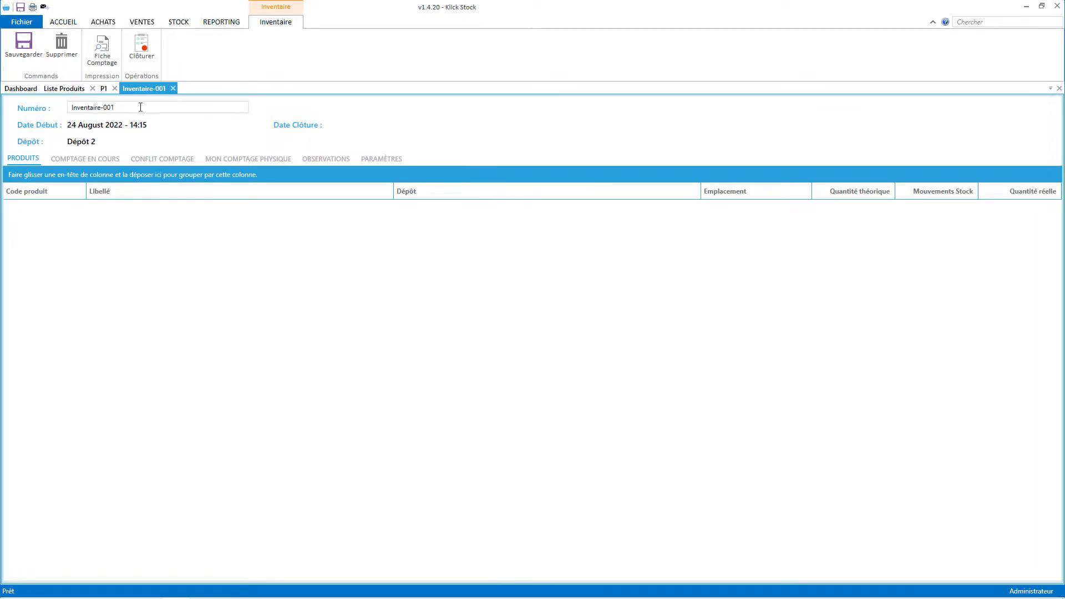
pyautogui.click(62, 45)
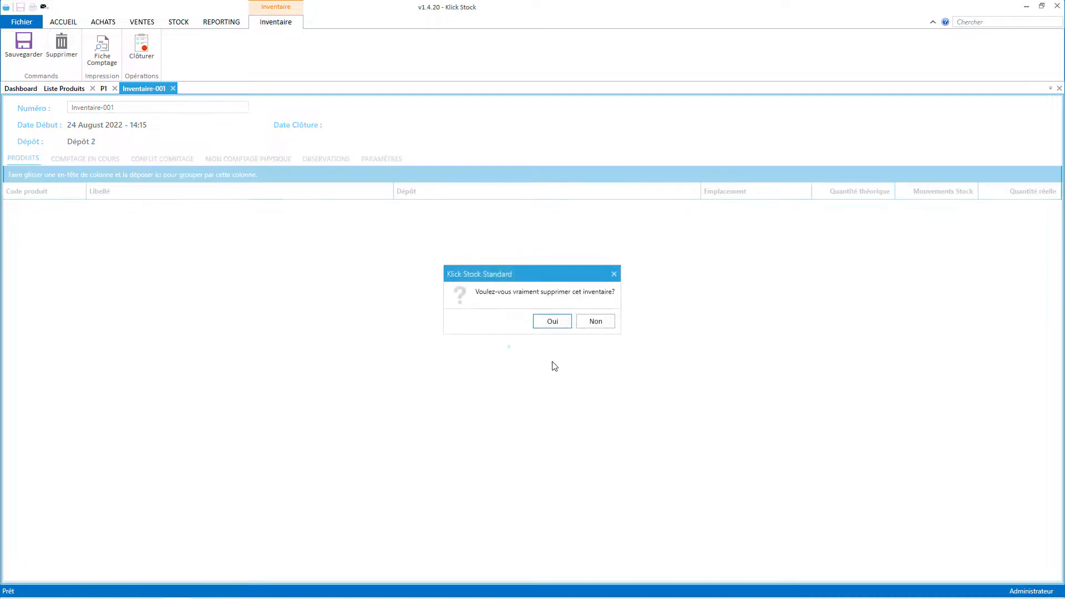
pyautogui.click(551, 322)
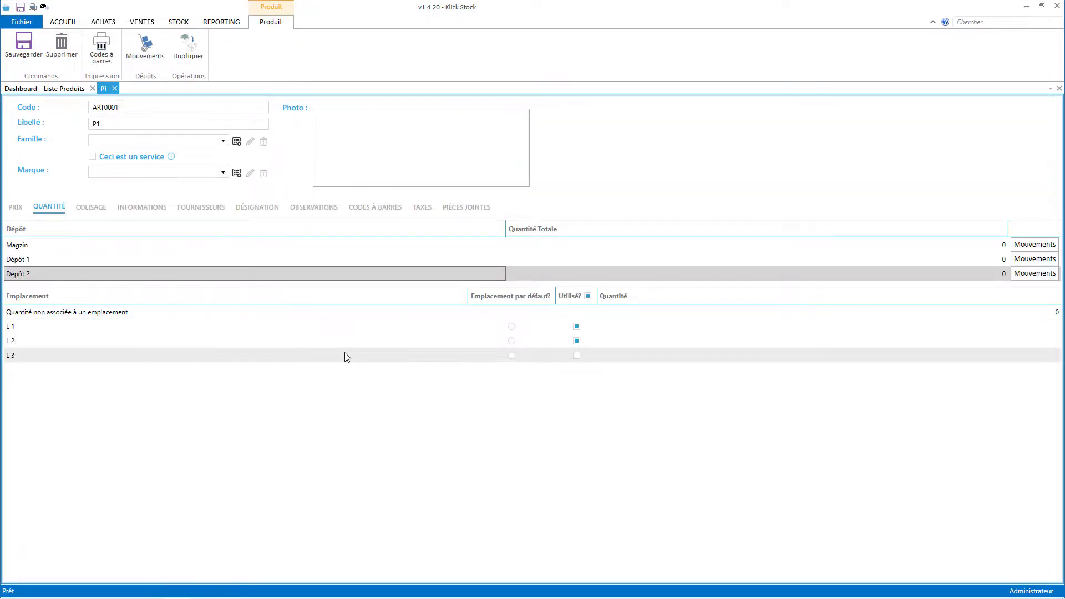
# Set P1's quantity at location D 3 of Dépôt 1 to 23, keeping D 2 as default, and save the product.
pyautogui.click(58, 261)
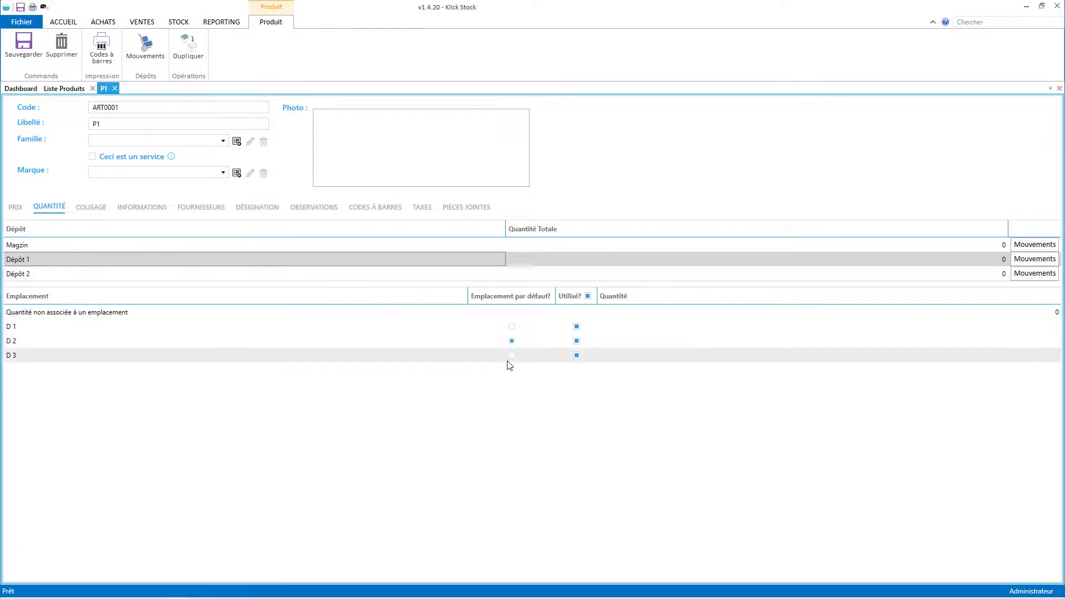
pyautogui.click(511, 341)
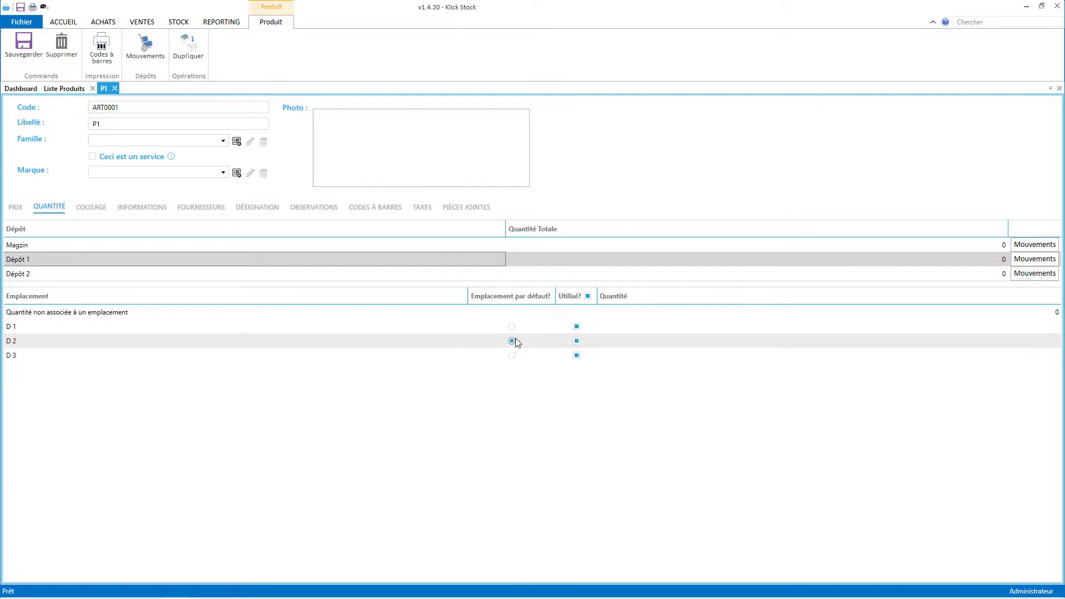
pyautogui.click(856, 358)
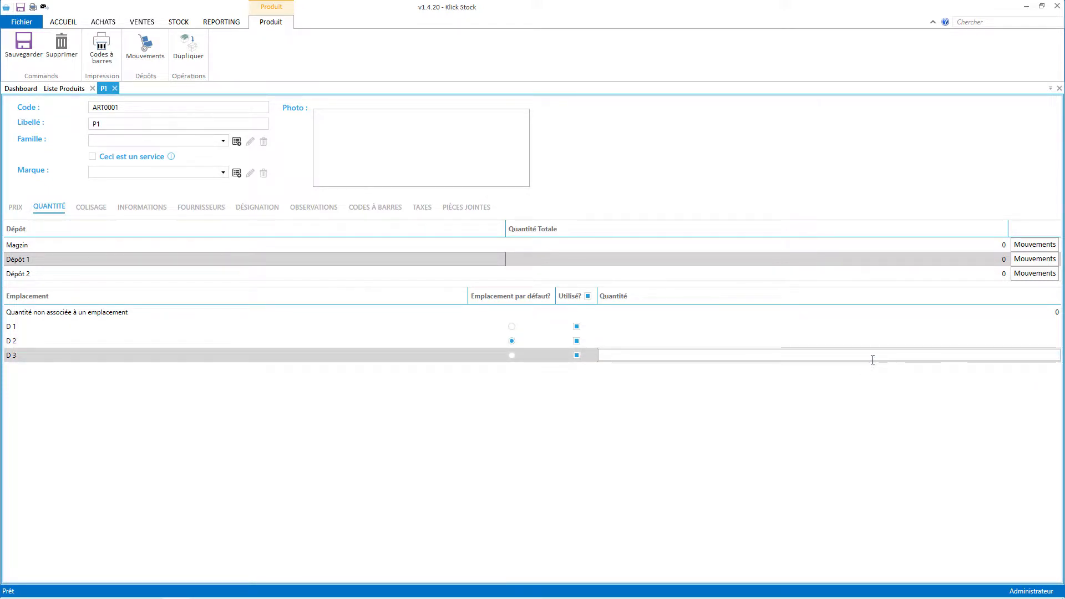
pyautogui.write('23')
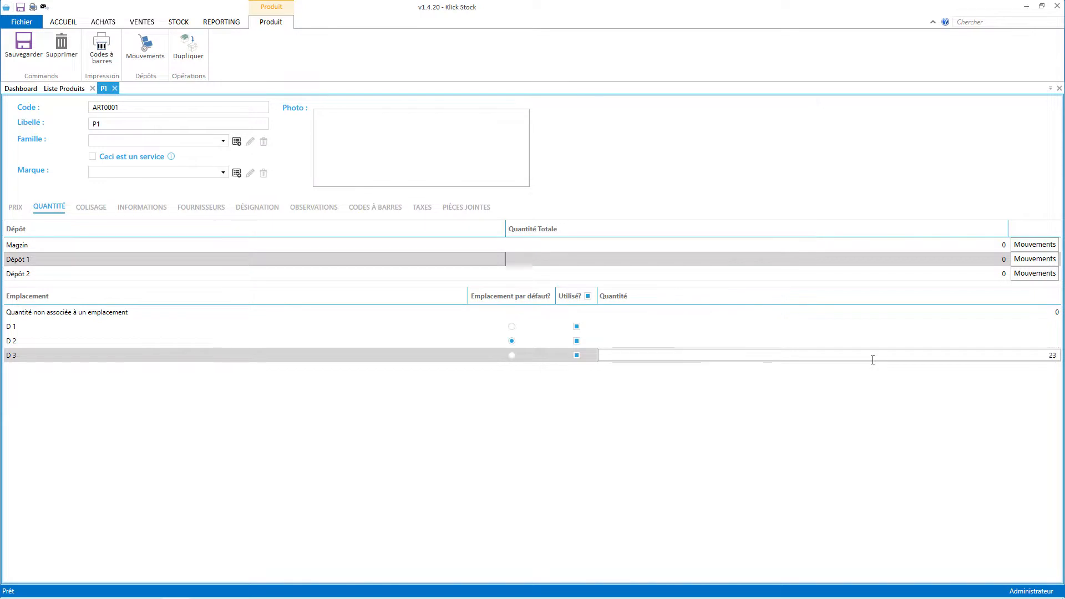
pyautogui.press('Return')
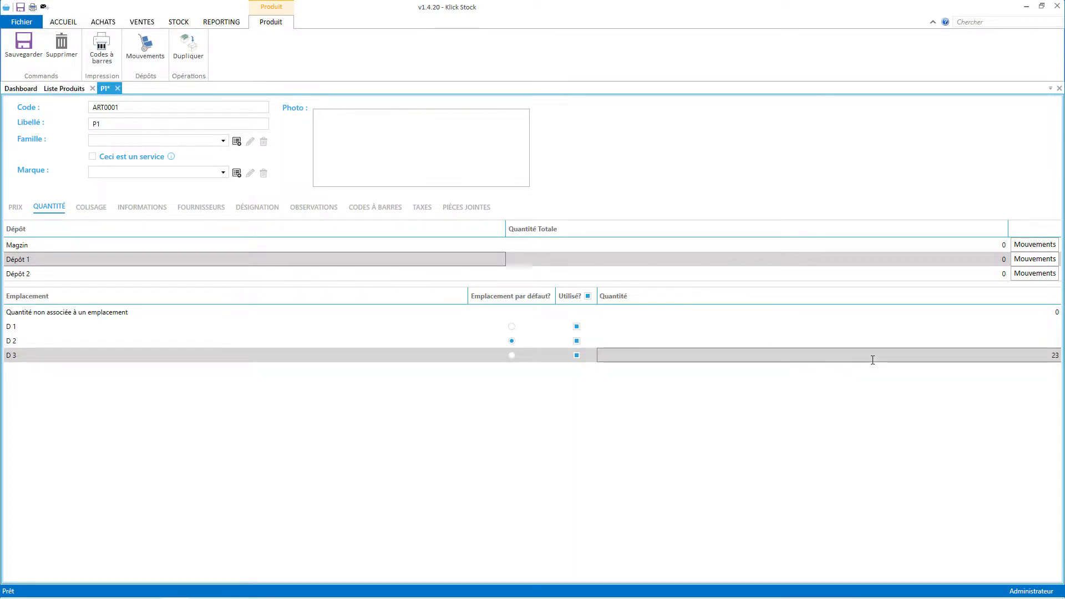
pyautogui.click(24, 43)
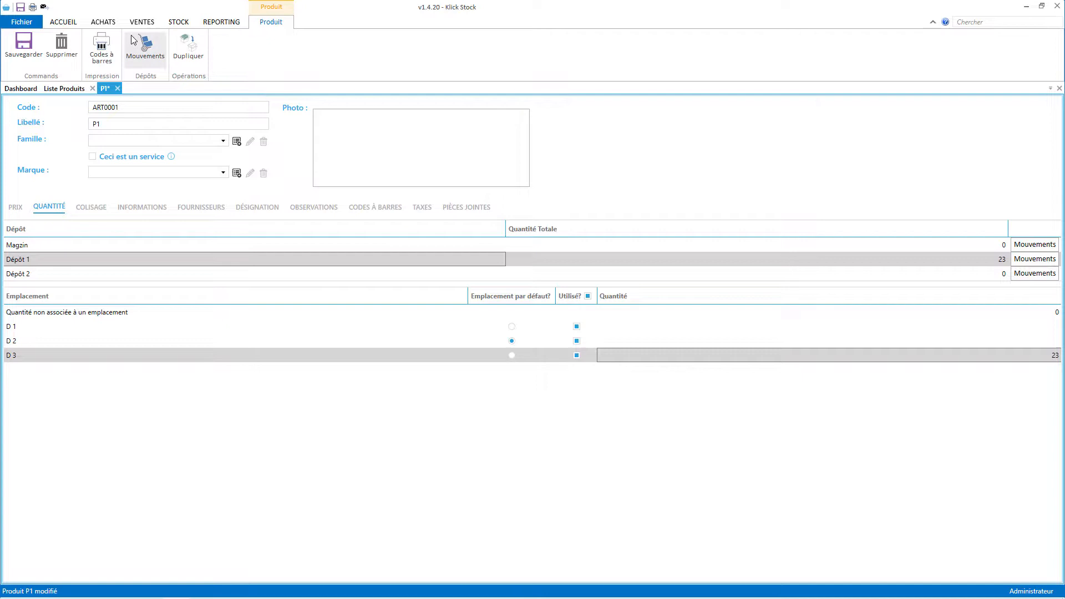
# Start partial inventory Inventaire-001 for Dépôt 1, including only default locations and locations with a non-zero quantity.
pyautogui.click(142, 21)
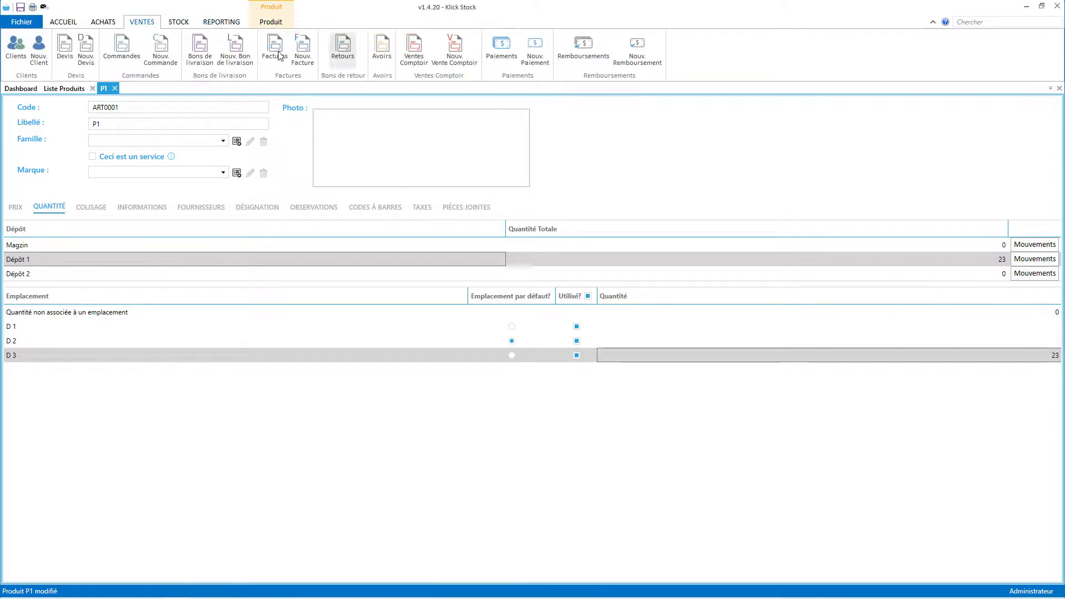
pyautogui.click(178, 22)
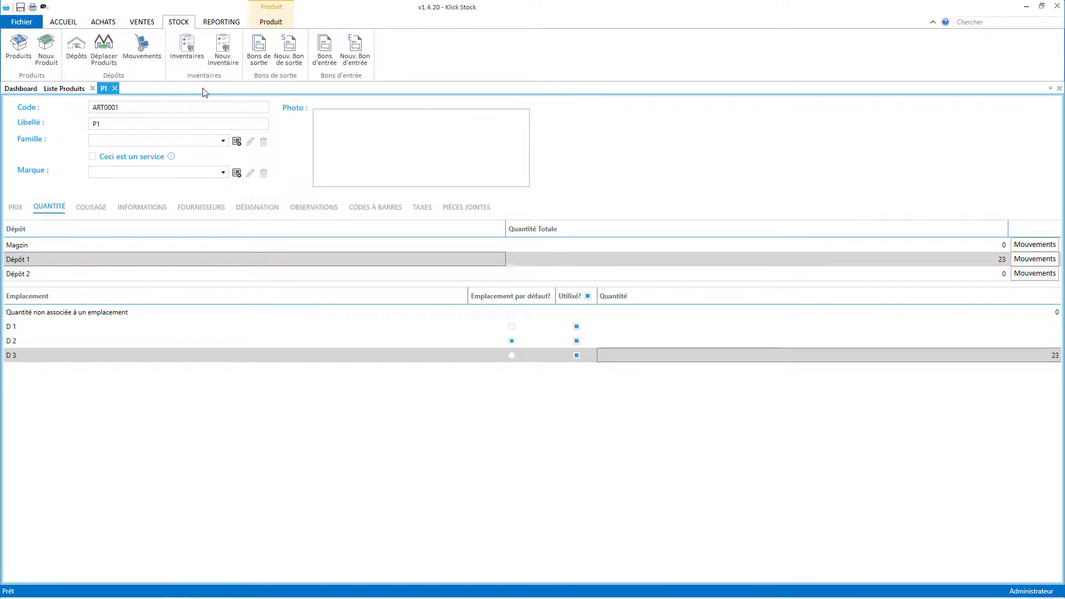
pyautogui.click(225, 43)
pyautogui.click(408, 289)
pyautogui.click(450, 302)
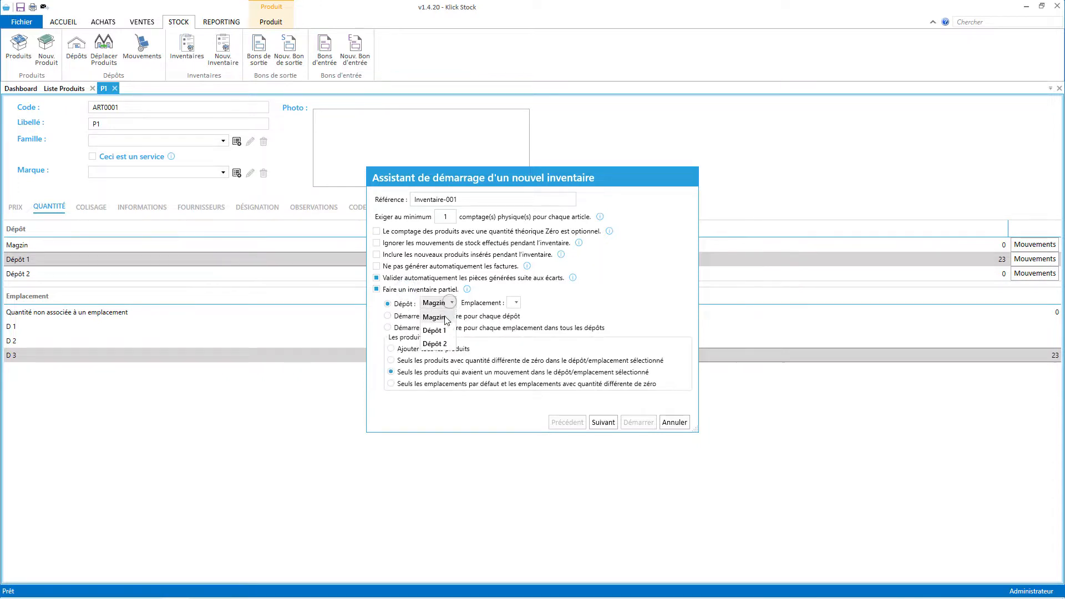
pyautogui.click(434, 330)
pyautogui.click(492, 384)
pyautogui.click(593, 423)
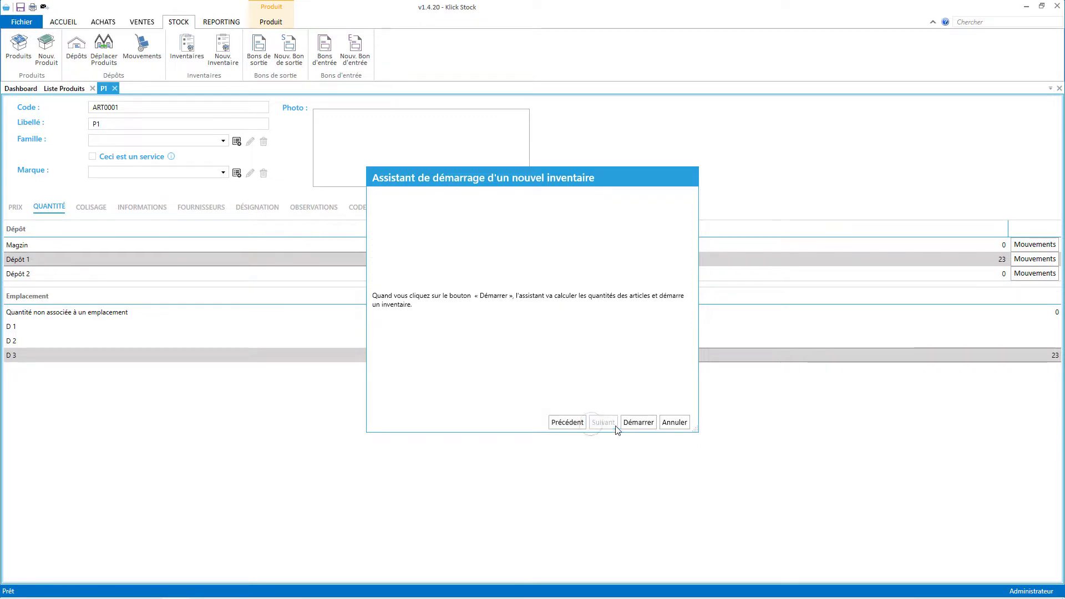
pyautogui.click(643, 424)
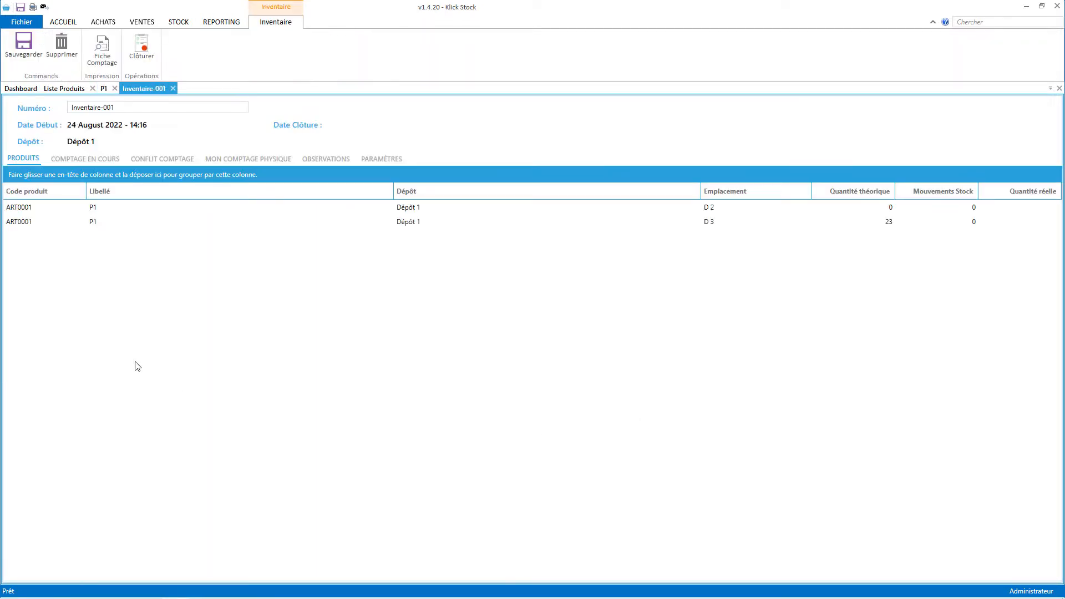
# Examine the locations and theoretical quantities of both P1 lines in the Dépôt 1 inventory, and close the inventory and product.
pyautogui.click(87, 210)
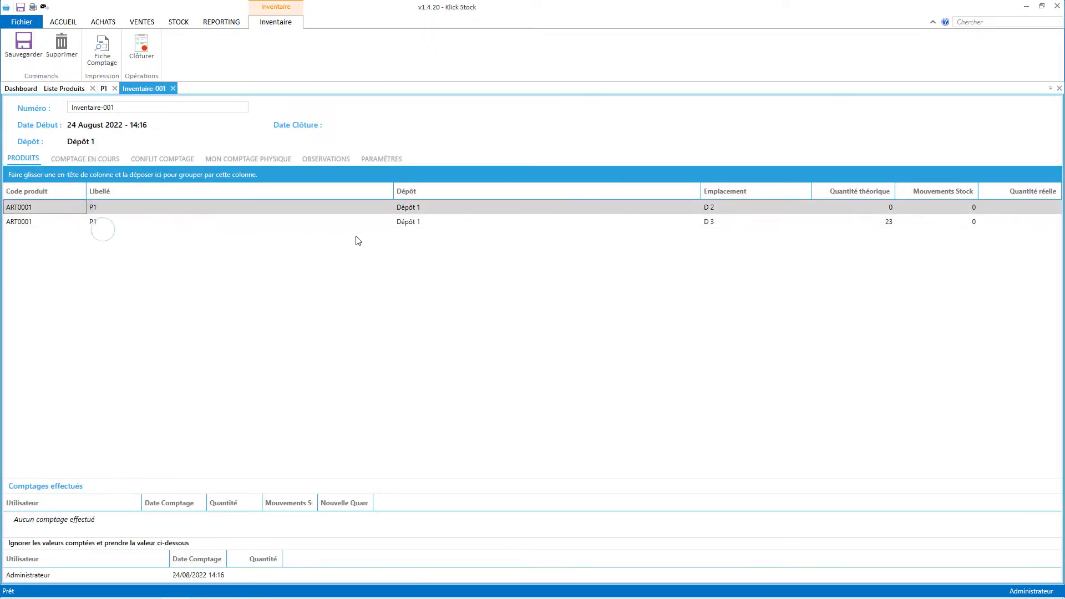
pyautogui.click(720, 211)
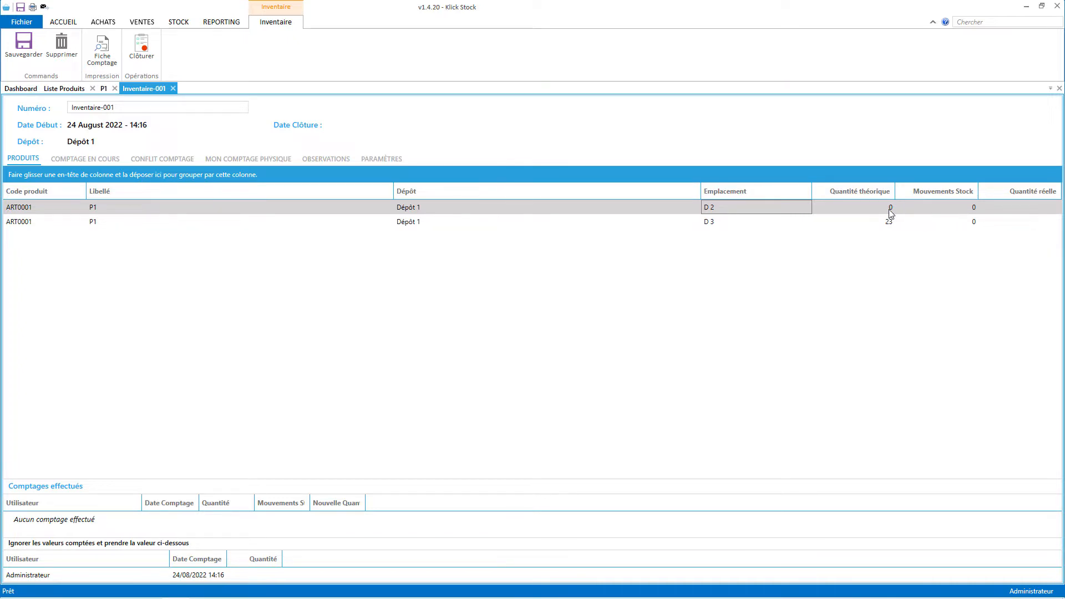
pyautogui.click(743, 225)
pyautogui.click(863, 223)
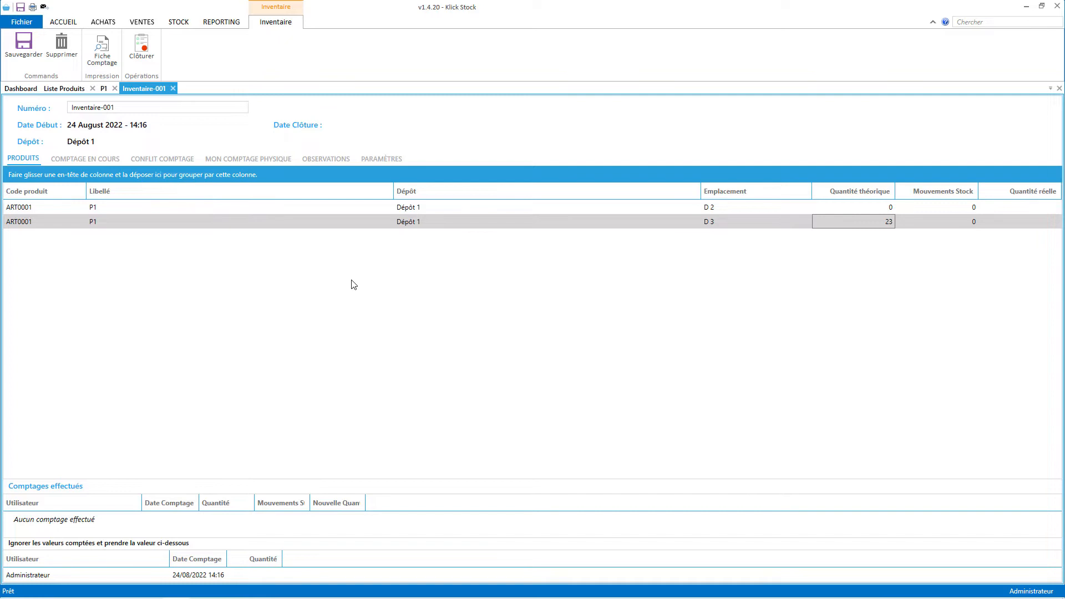
pyautogui.click(173, 88)
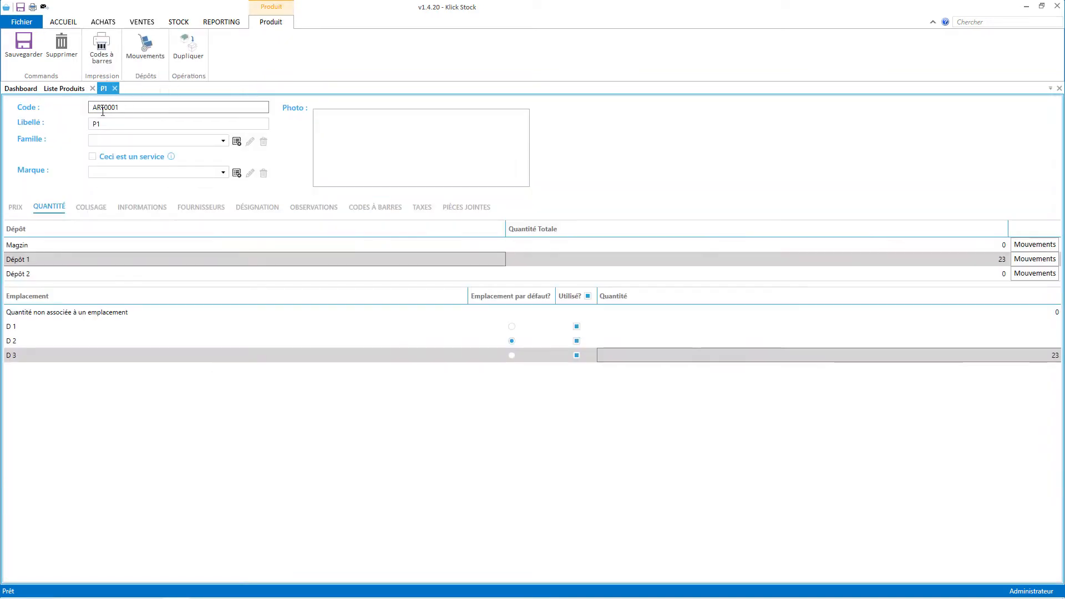
pyautogui.click(115, 88)
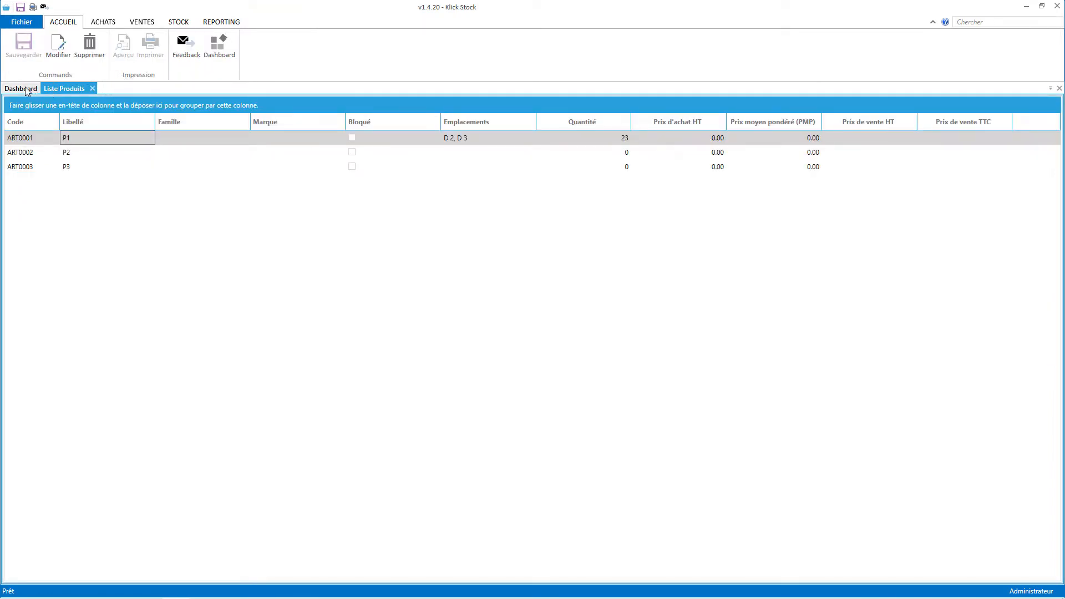
# Highlight the version 1.4.20 release note about showing location and depot in the inventory list, and open the list of inventories.
pyautogui.click(25, 88)
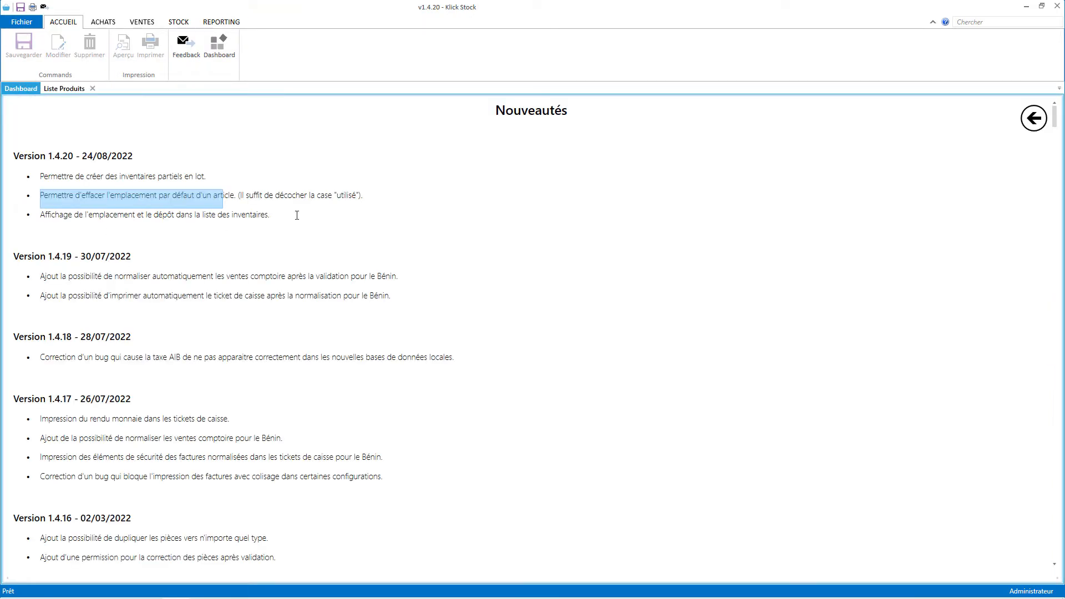
pyautogui.moveTo(294, 213); pyautogui.dragTo(7, 206)
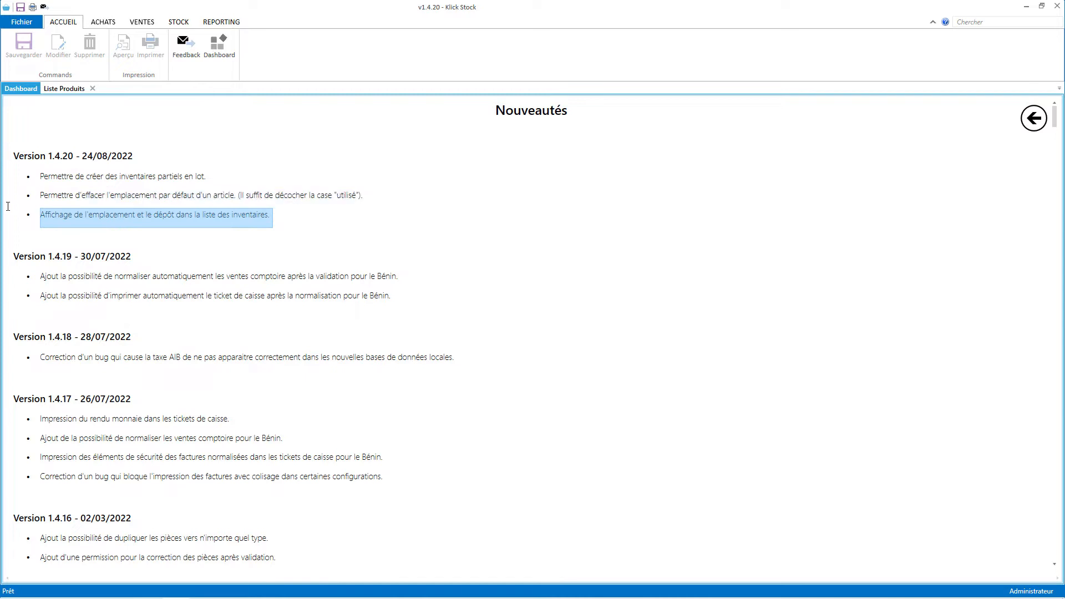
pyautogui.click(142, 21)
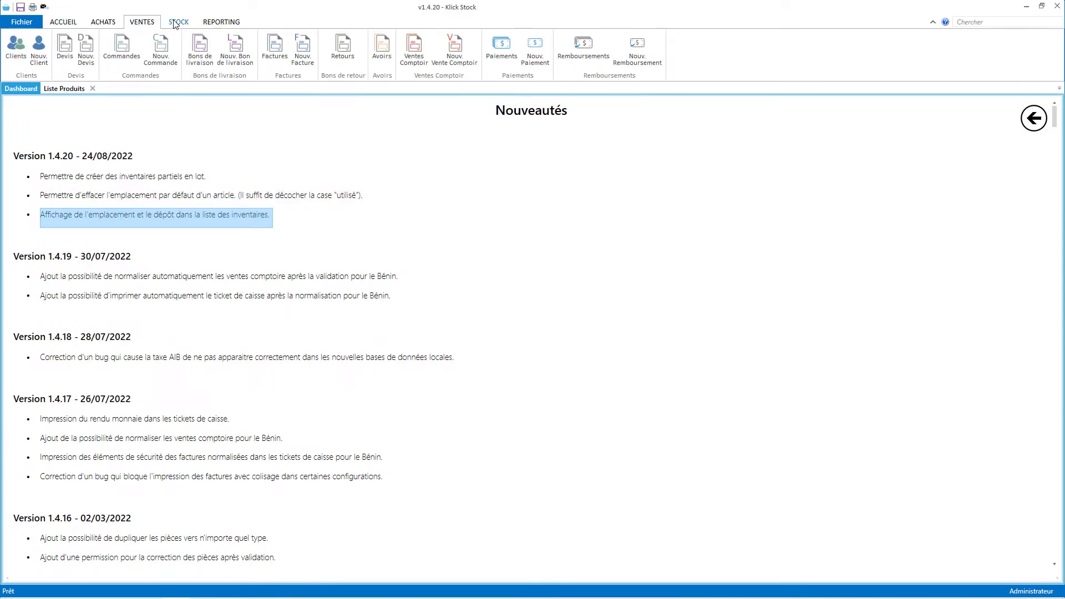
pyautogui.click(179, 22)
pyautogui.click(189, 51)
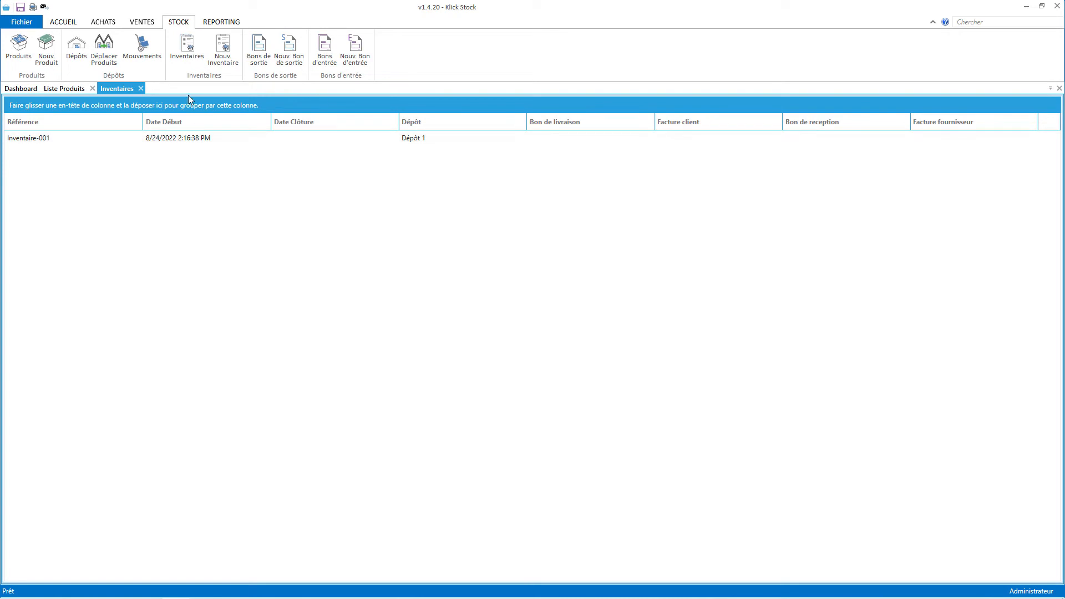
# Start partial inventory Inventaire-002 for depot Magzin, creating a separate inventory for each of its locations, M 1 and M2.
pyautogui.click(143, 23)
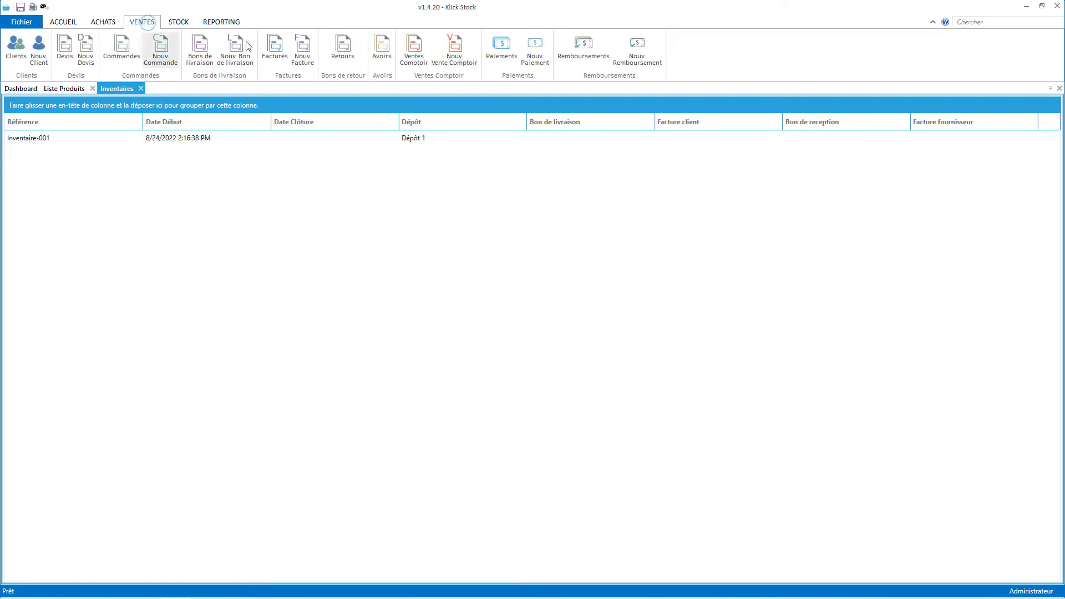
pyautogui.click(179, 23)
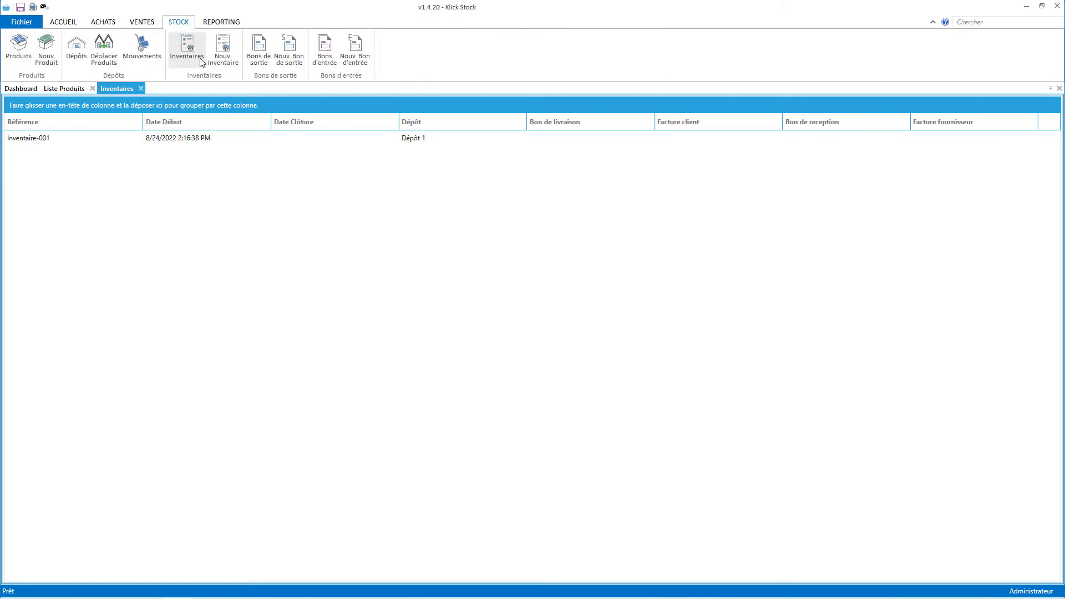
pyautogui.click(419, 290)
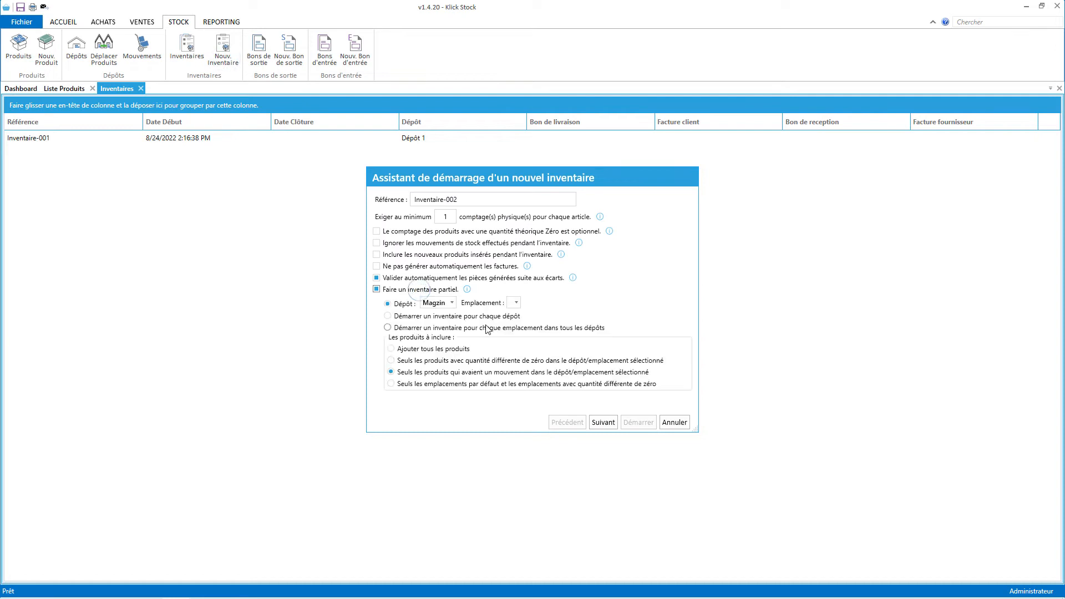
pyautogui.click(511, 303)
pyautogui.click(544, 325)
pyautogui.click(607, 421)
pyautogui.click(639, 423)
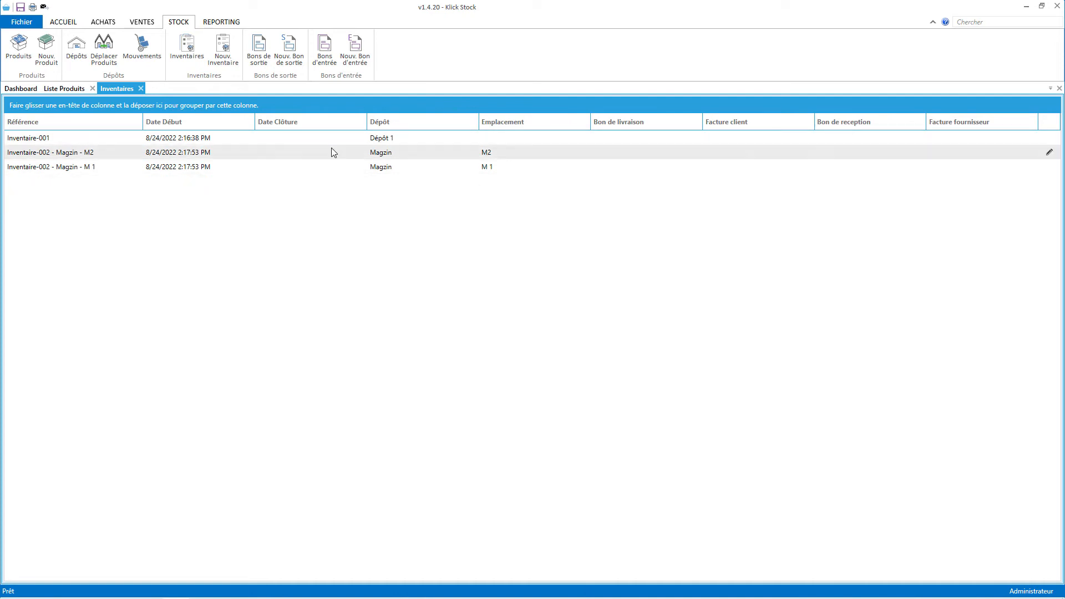
# Compare the depot and location entries of the Magzin and Dépôt 1 inventories in the list, and return to the release notes.
pyautogui.click(484, 167)
pyautogui.click(488, 155)
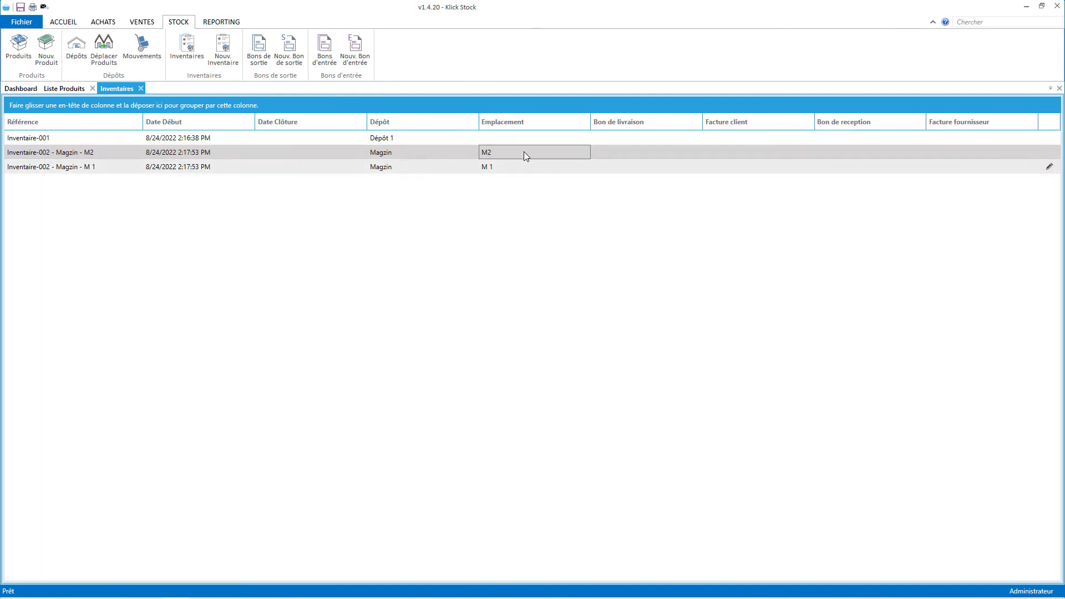
pyautogui.click(388, 140)
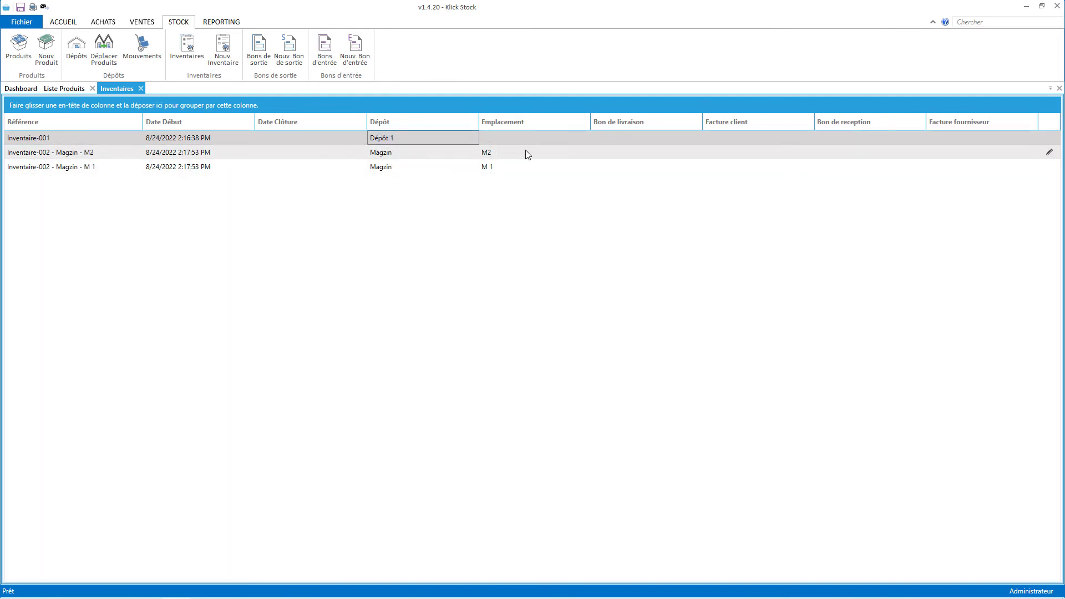
pyautogui.click(493, 151)
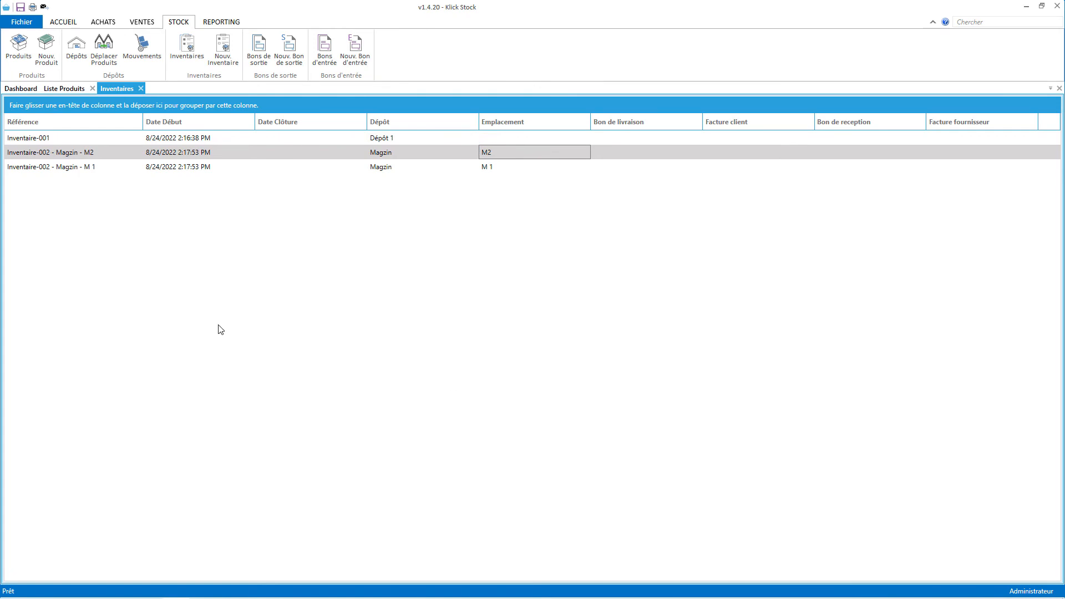
pyautogui.click(24, 89)
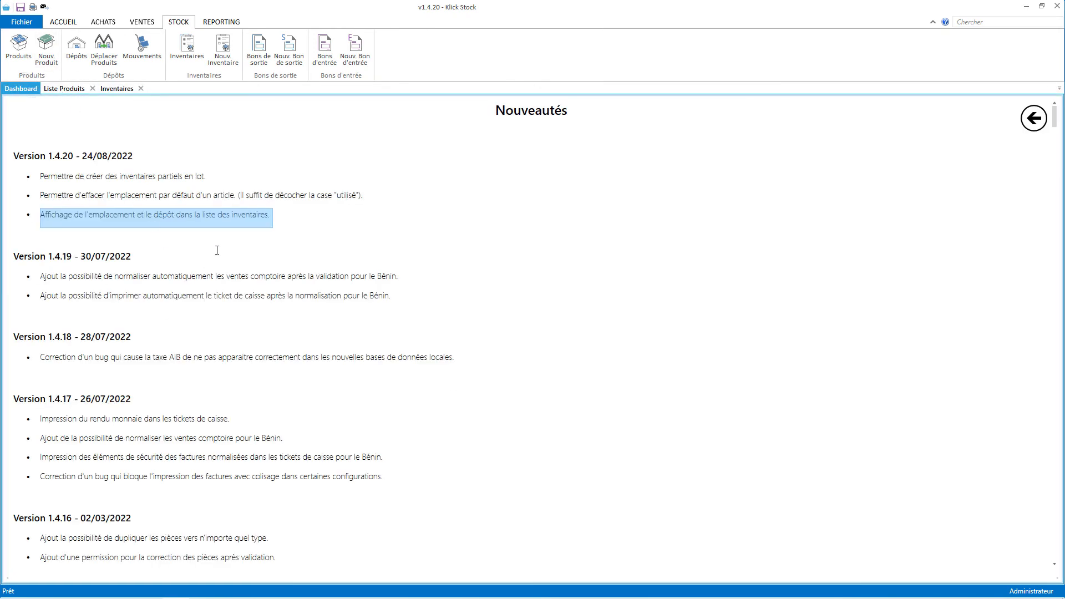